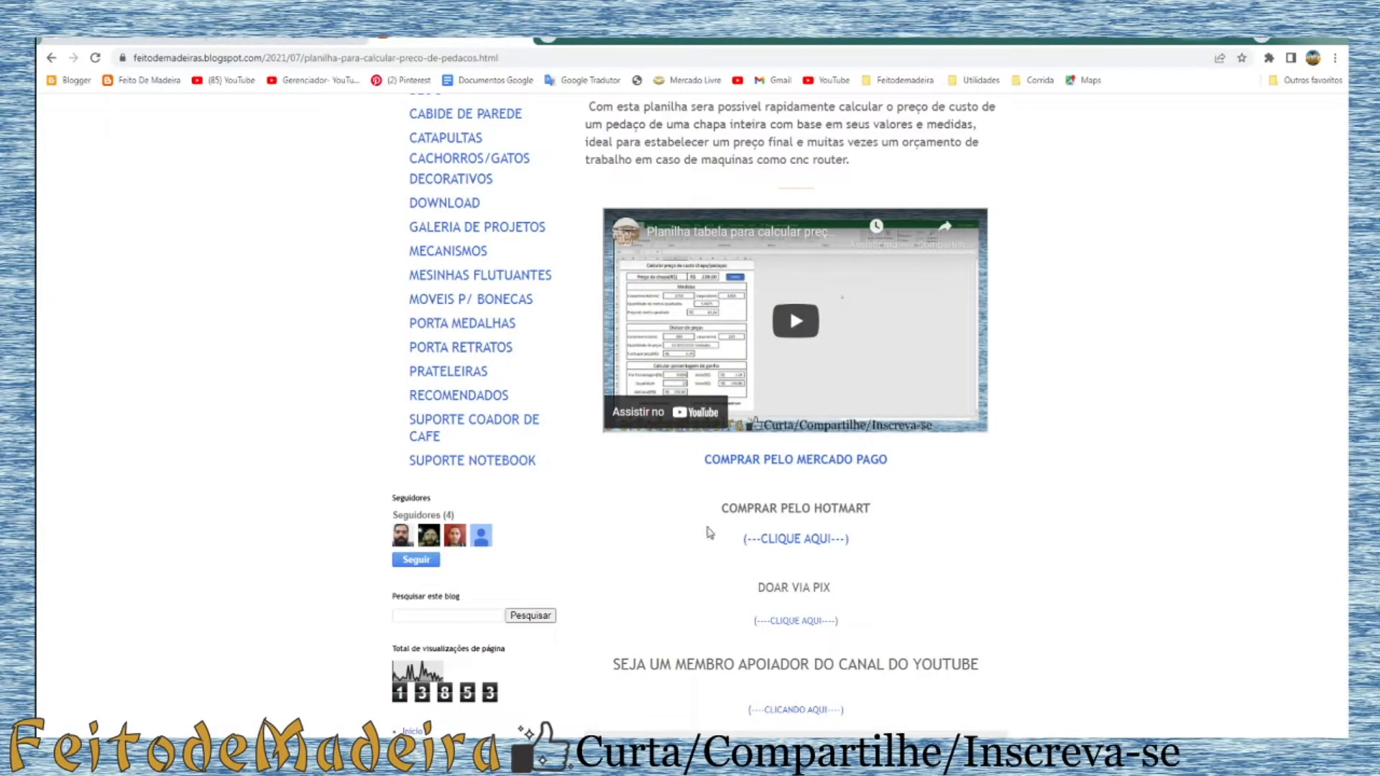
scroll(1004, 484, up, 3)
scroll(1004, 499, down, 4)
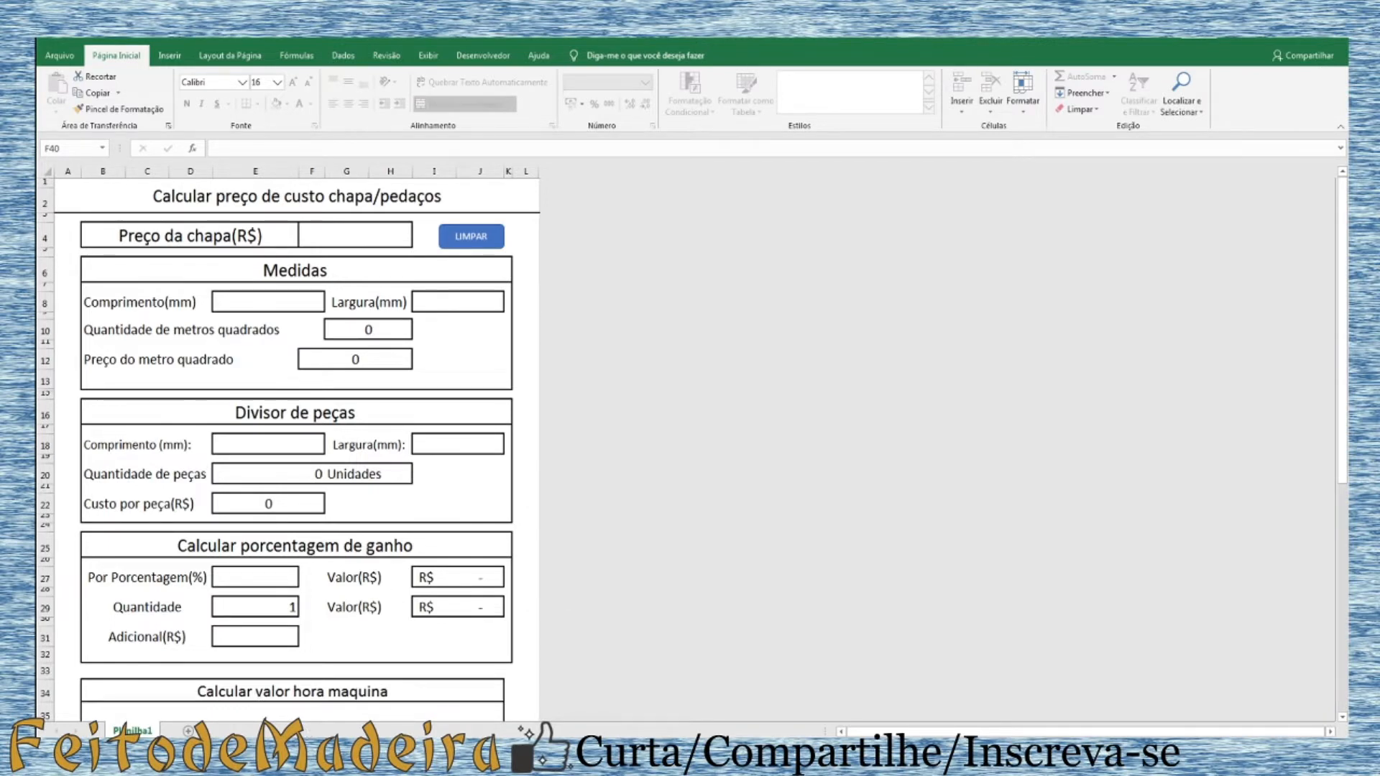
Switch to the browser and replace the Google Shopping search with "chapa mdf 15mm inteira"
key(alt+Tab)
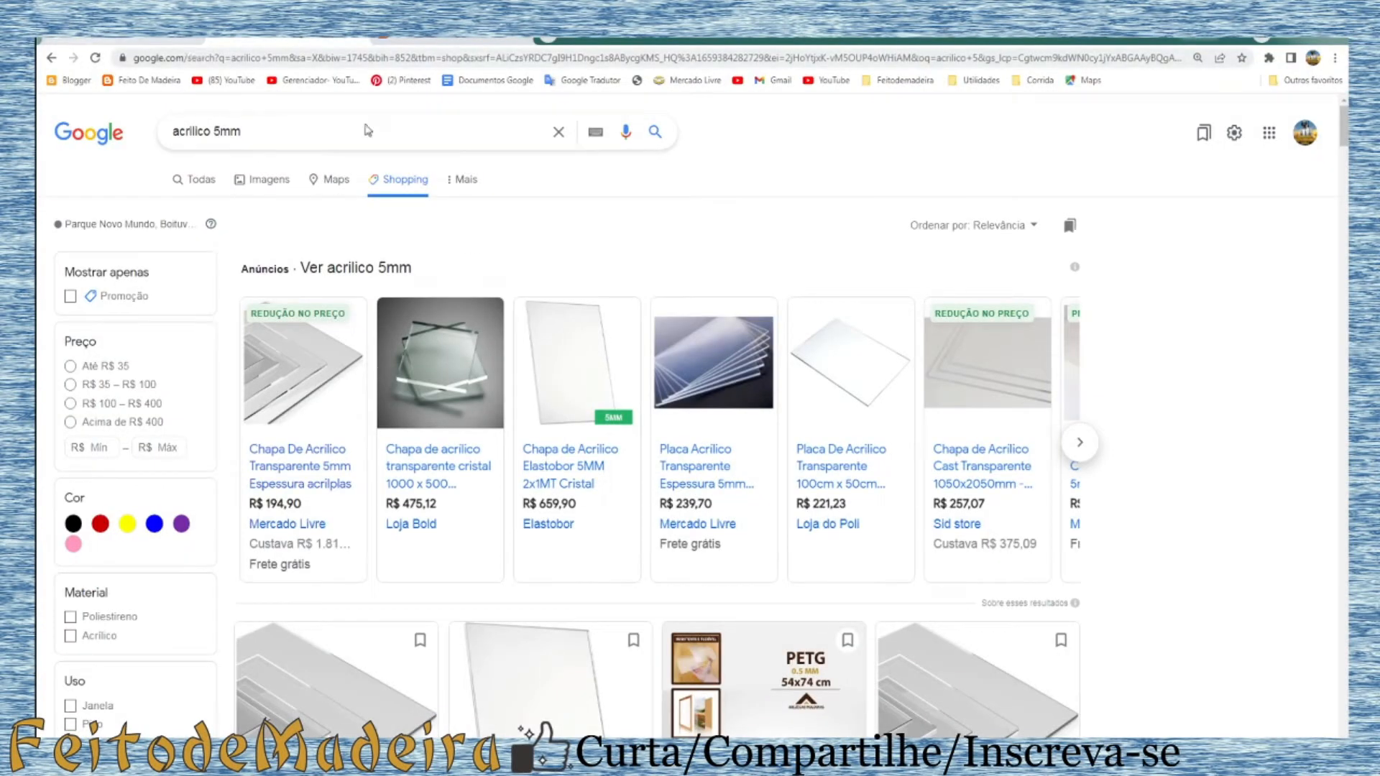
click(253, 128)
key(BackSpace)
key(BackSpace)
key(BackSpace)
key(BackSpace)
key(BackSpace)
key(BackSpace)
key(BackSpace)
key(BackSpace)
key(BackSpace)
key(BackSpace)
key(BackSpace)
key(BackSpace)
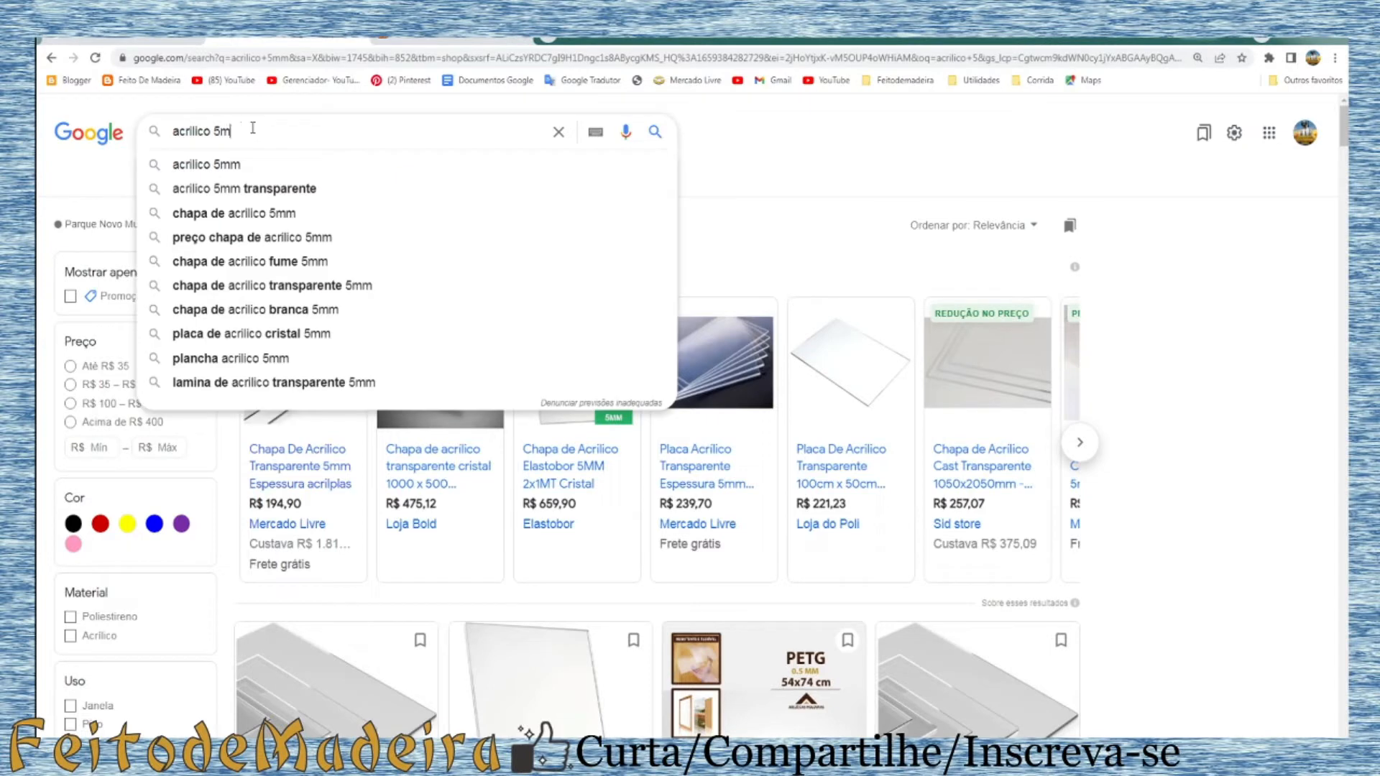
text(c)
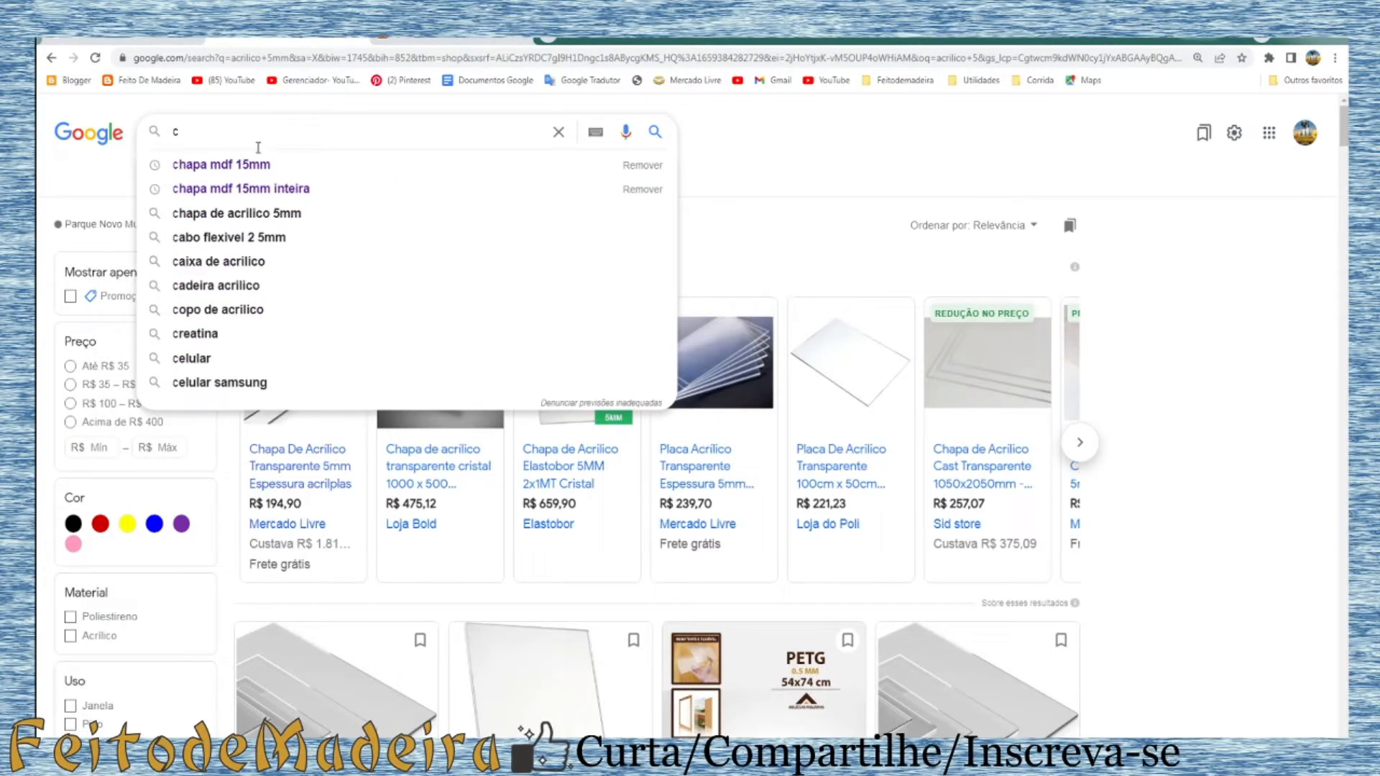
click(300, 189)
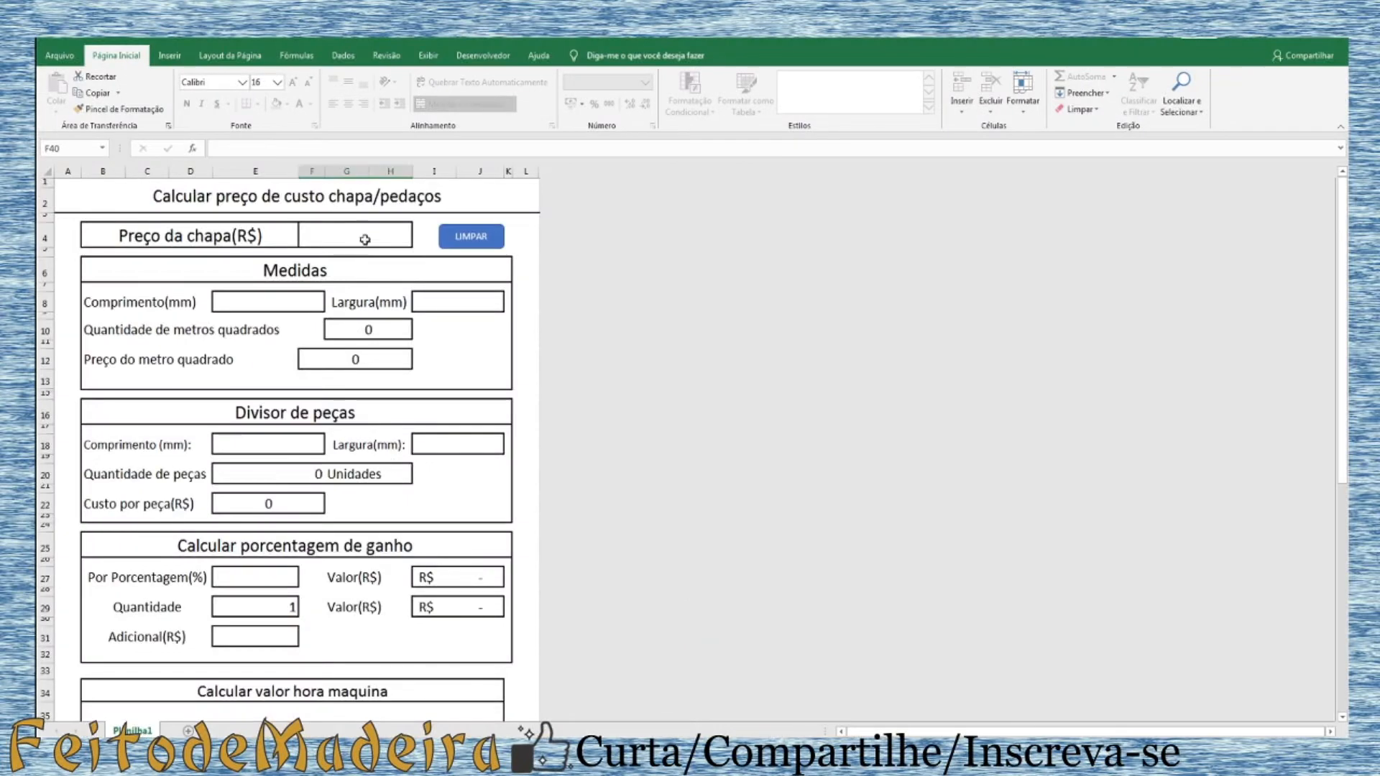
In the cost spreadsheet, set the sheet price (Preço da chapa) to R$ 280.00
click(365, 239)
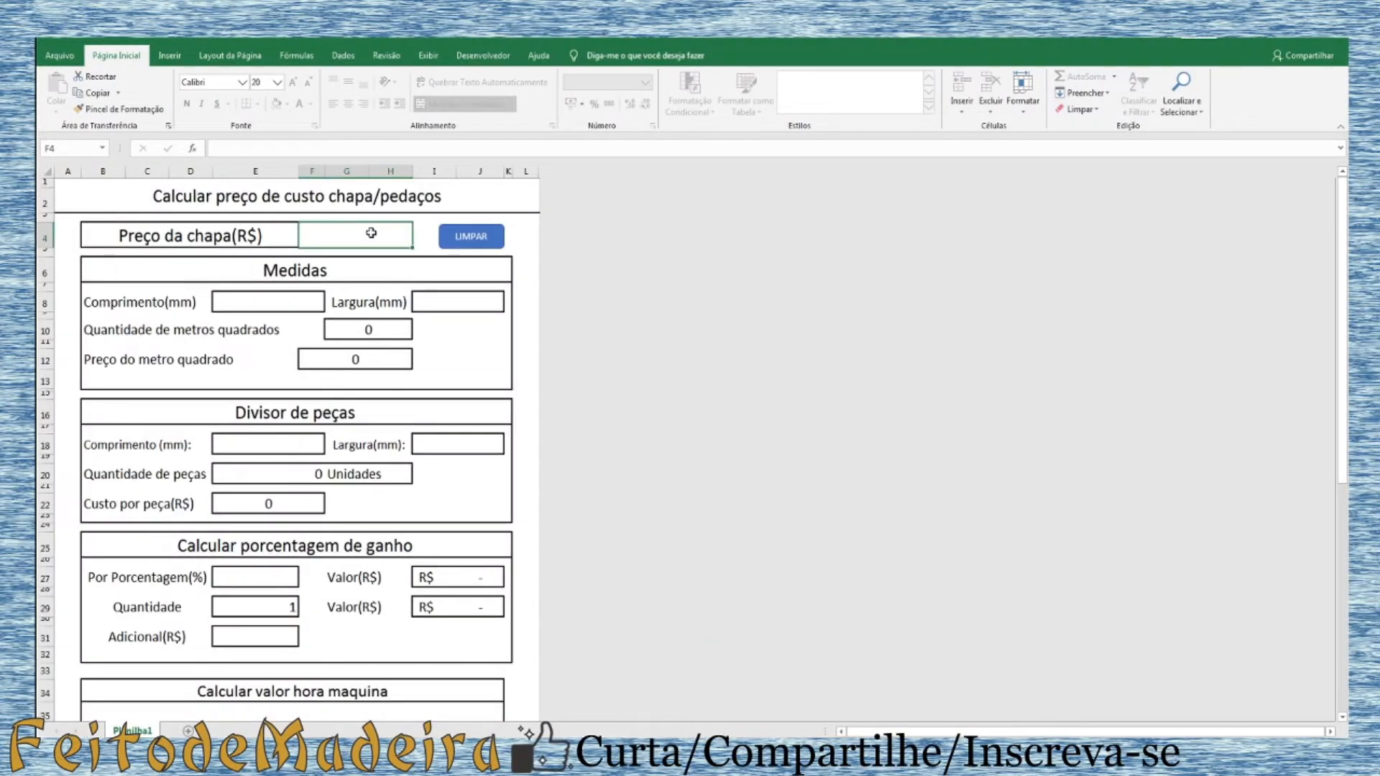
text(2800)
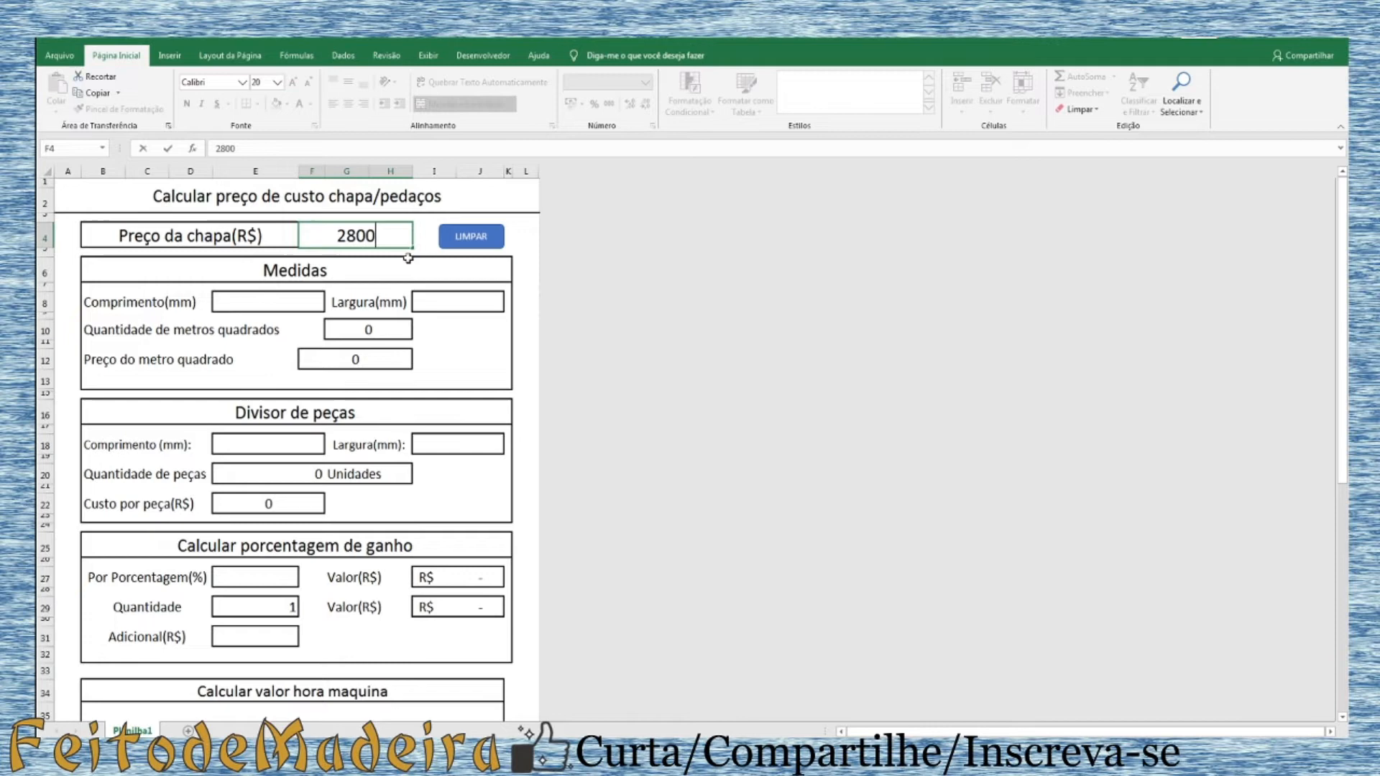
key(Return)
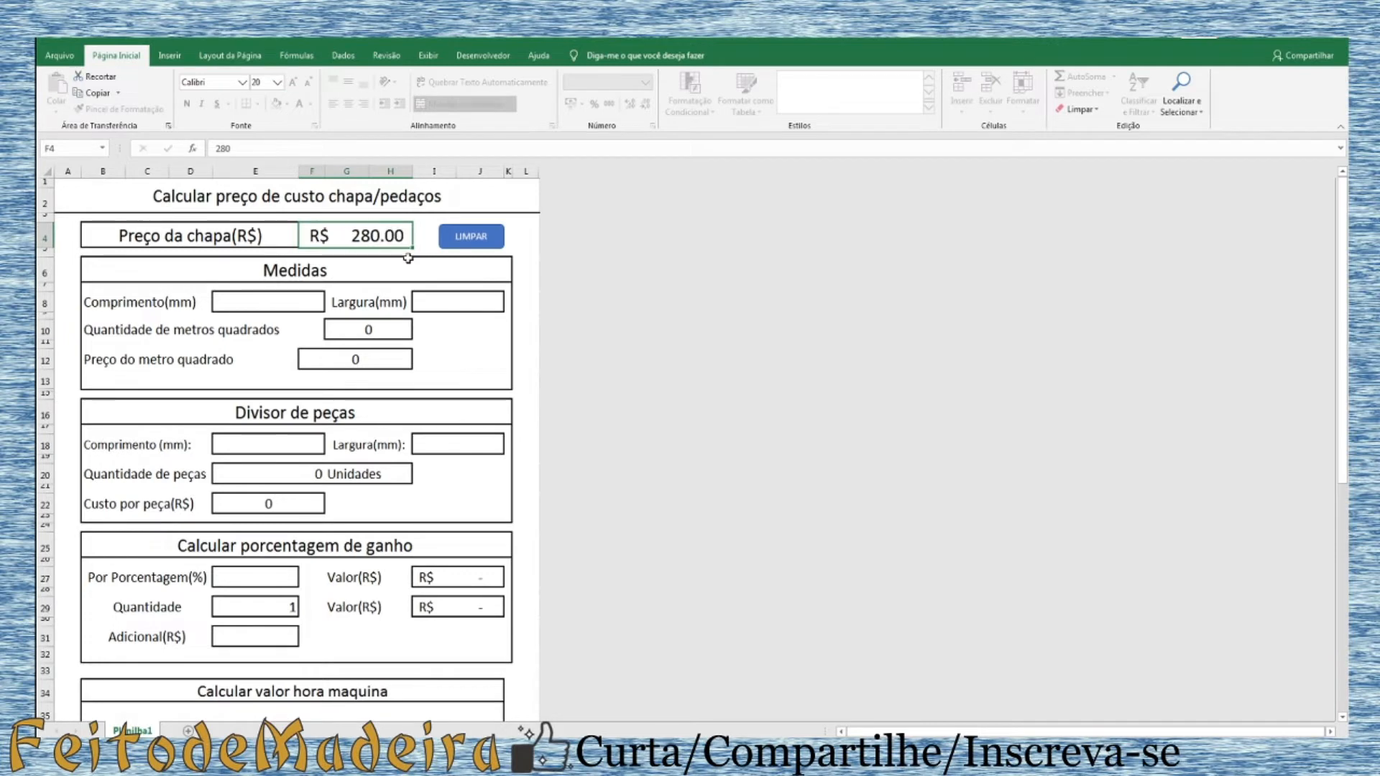
In the Medidas section, set the sheet's length to 2750 mm and width to 1850 mm
click(286, 304)
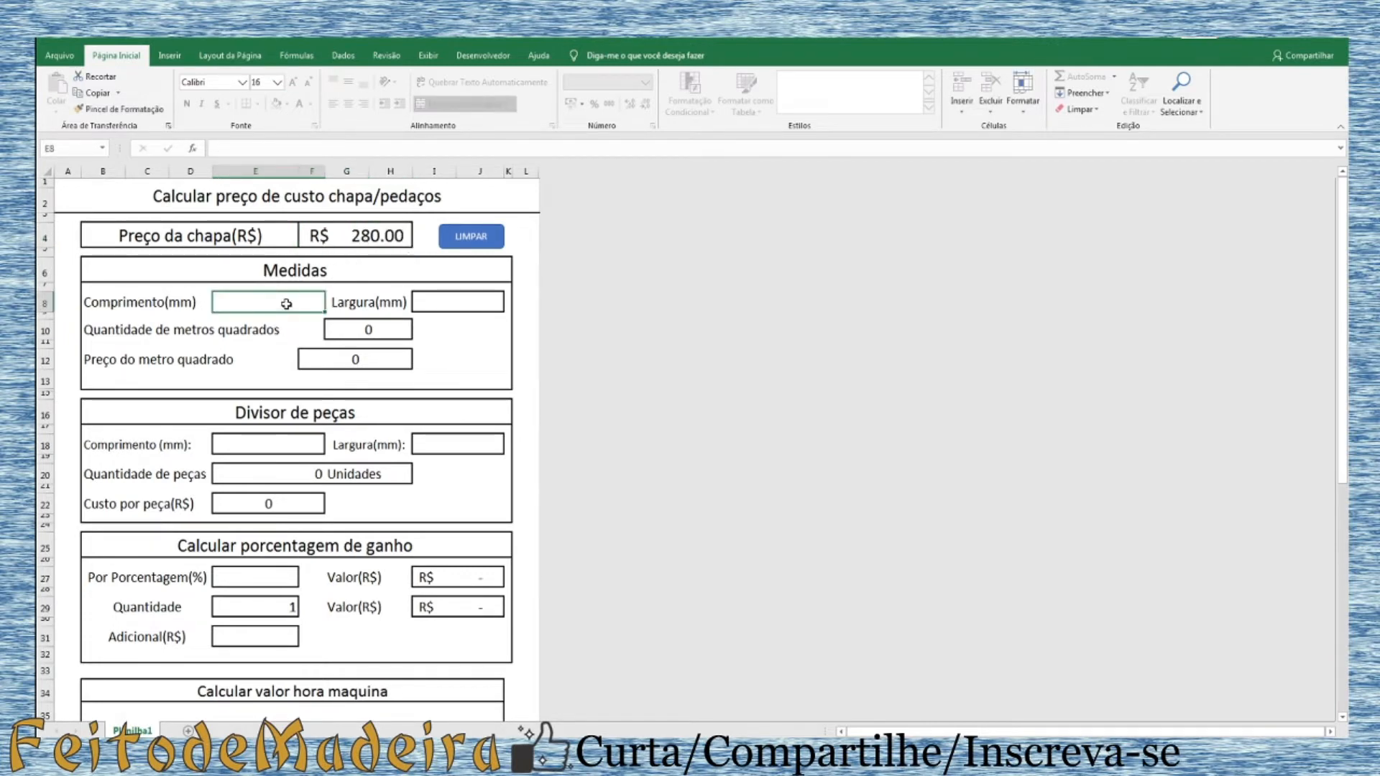
text(2750)
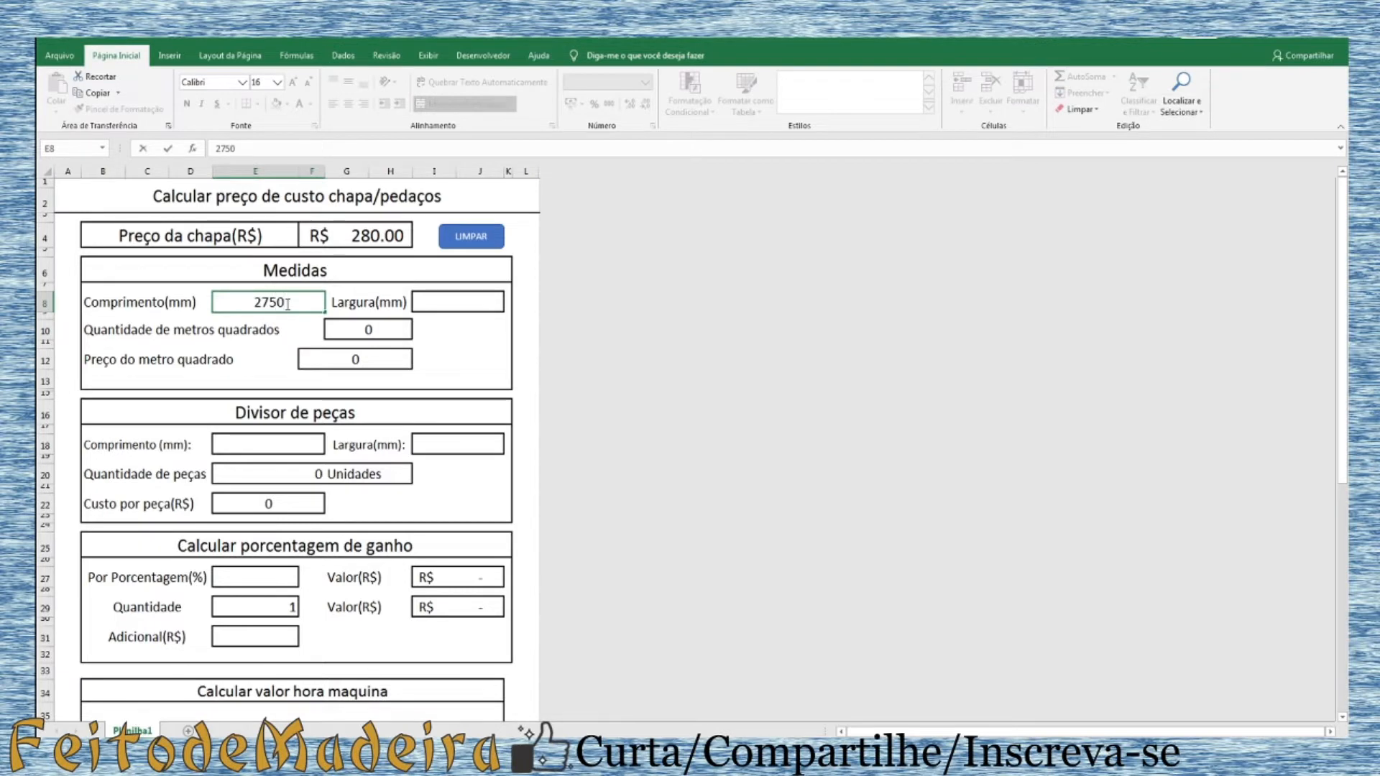
key(Tab)
text(18)
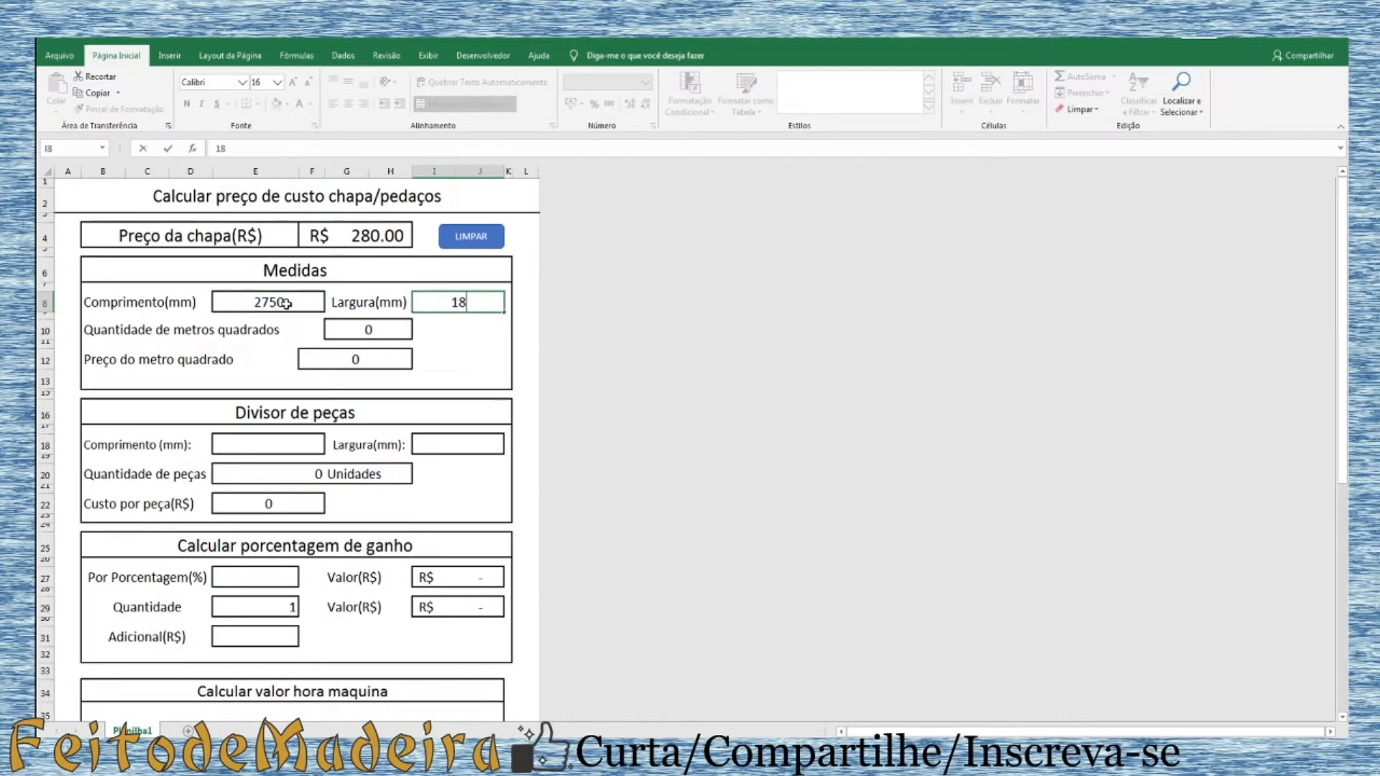
text(50)
key(Return)
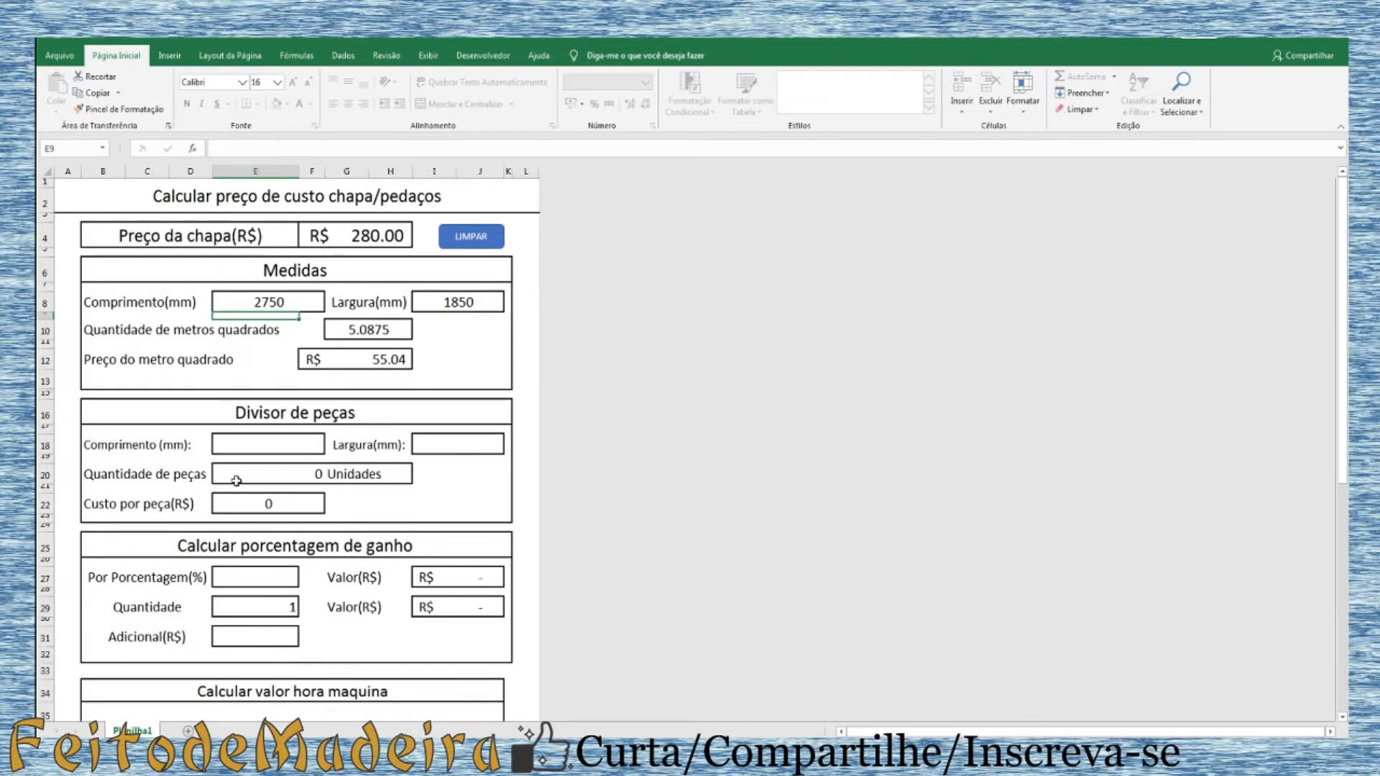
In the Divisor de peças section, set the piece's length and width to 1000 mm each
click(282, 445)
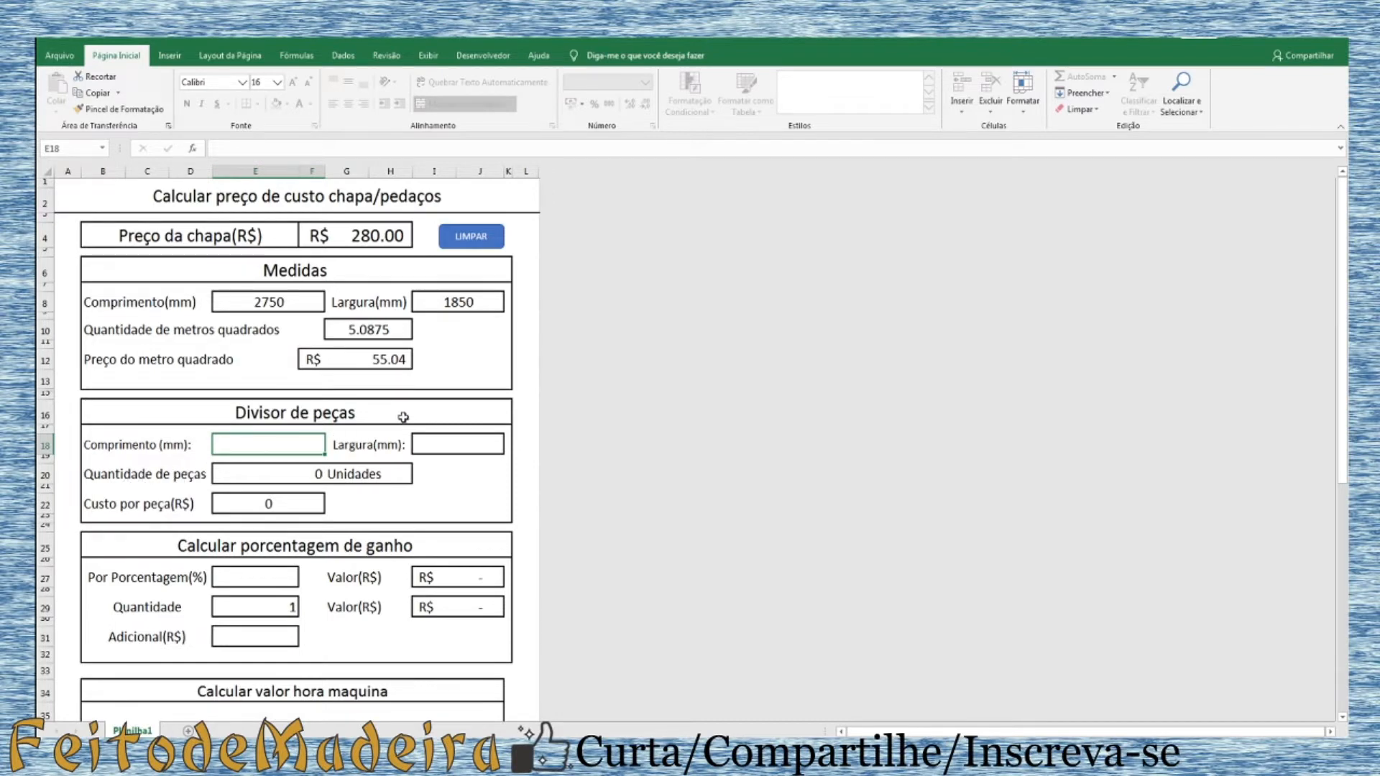
text(1000)
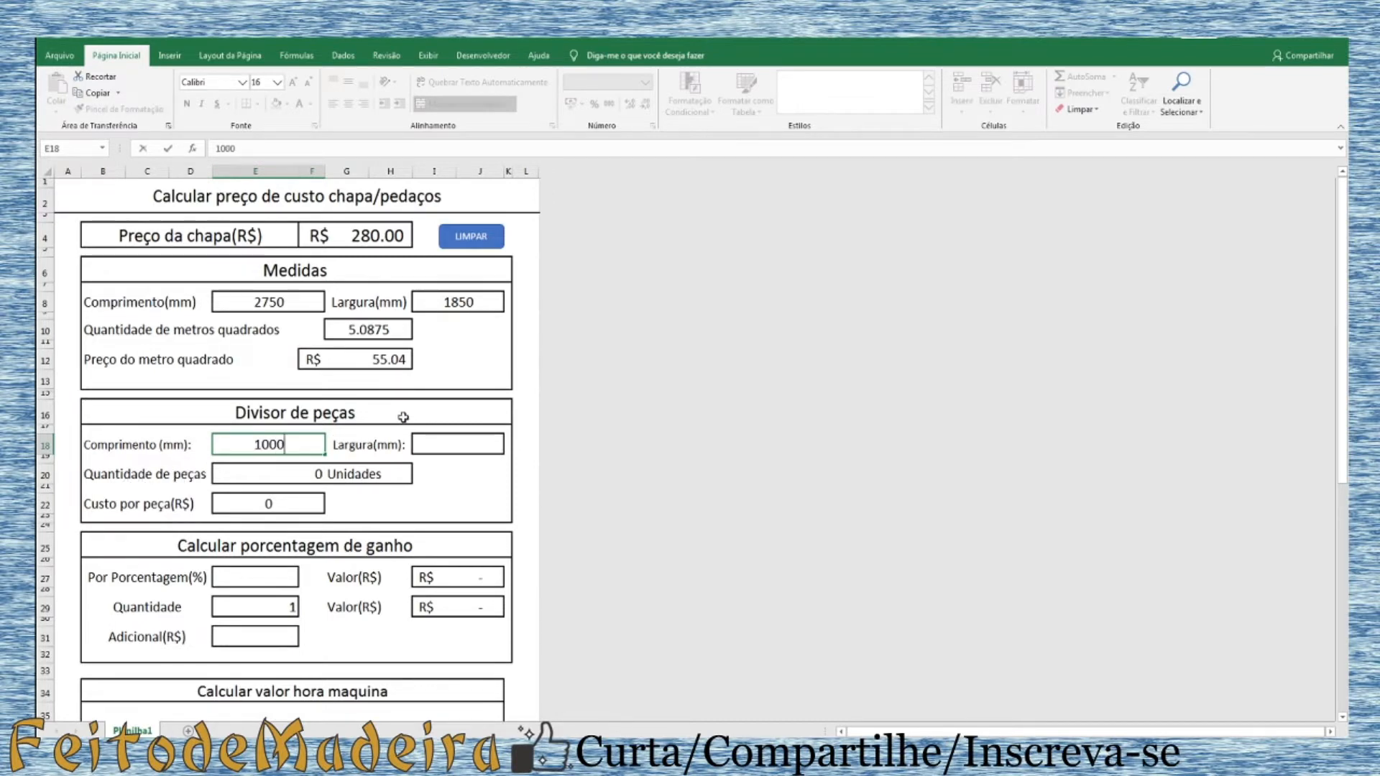
key(Tab)
text(2)
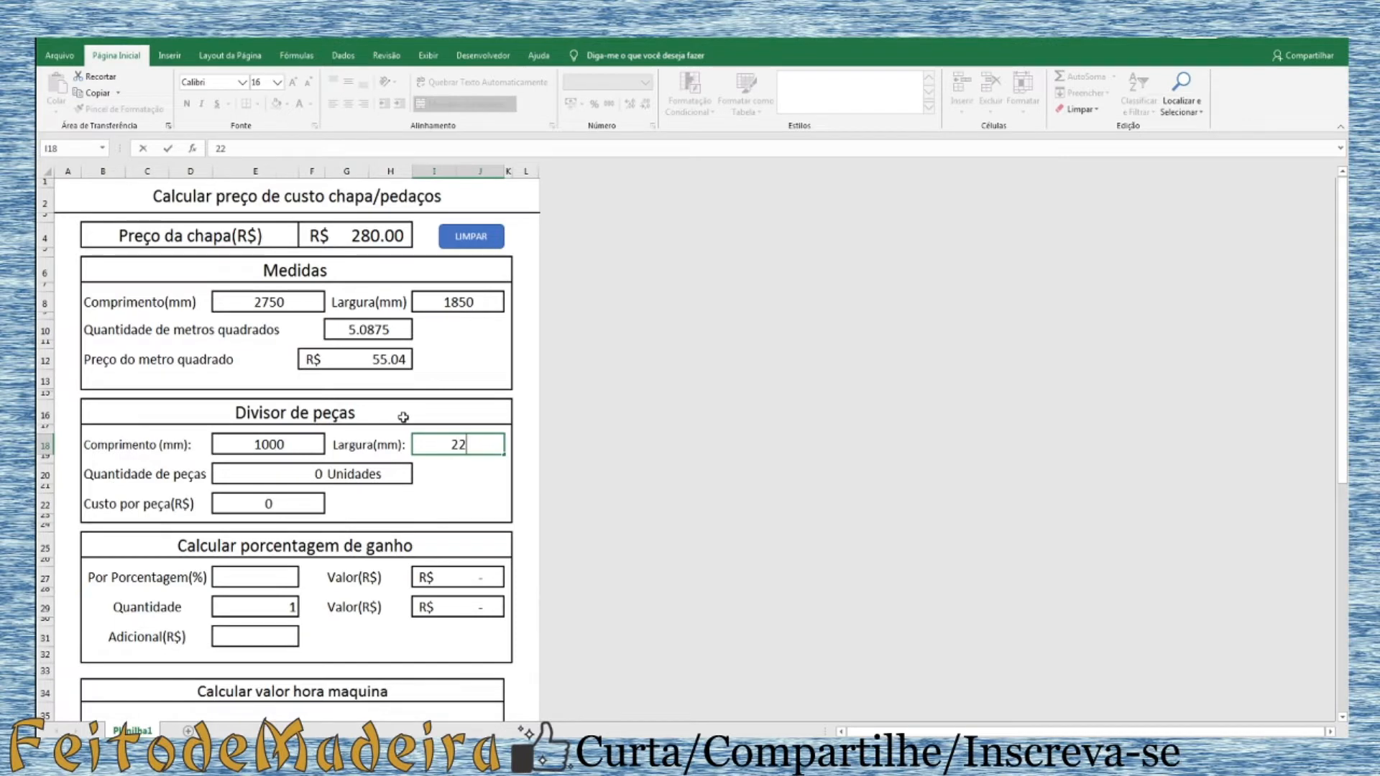
key(BackSpace)
text(1000)
key(Return)
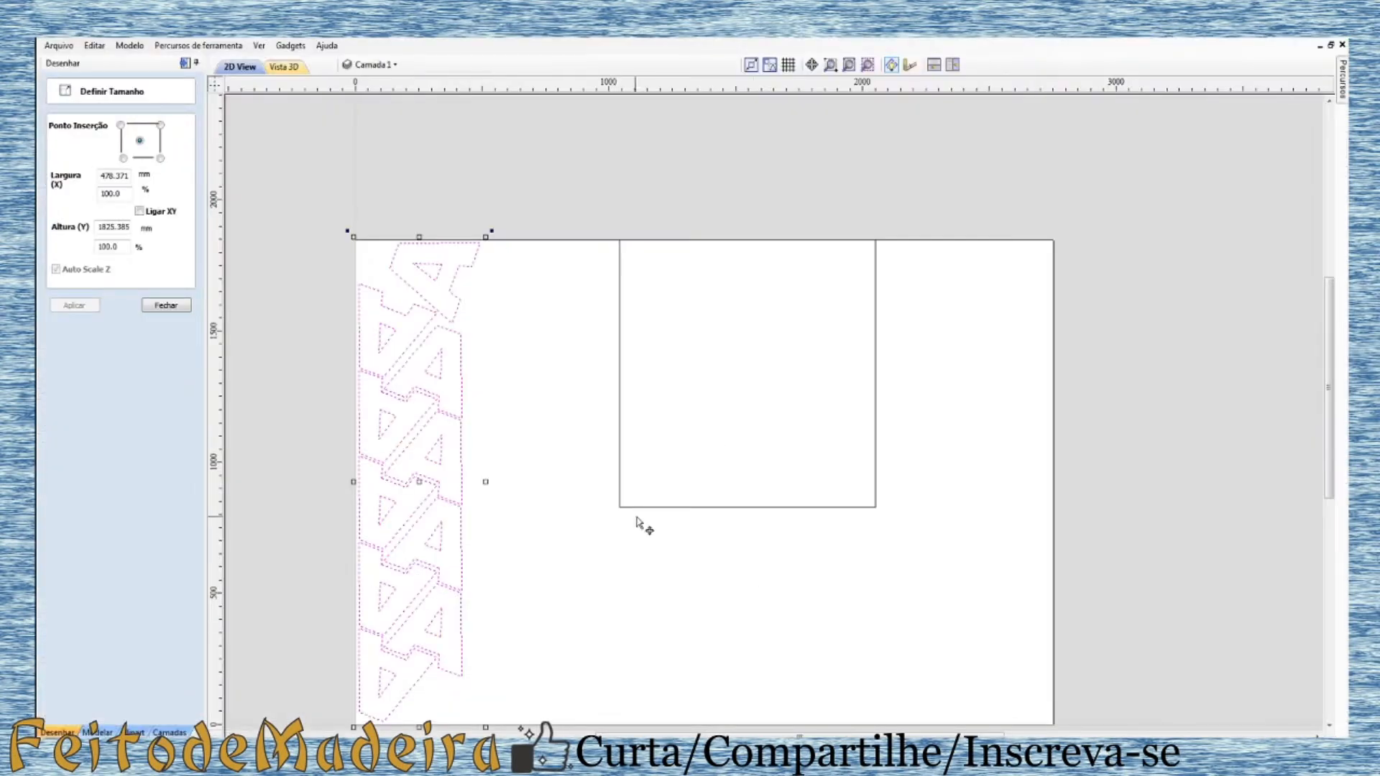
In the CNC sheet layout, undo the nesting of the letters A and redo one change to get two rows of five
click(621, 510)
key(ctrl+z)
key(ctrl+z)
key(ctrl+z)
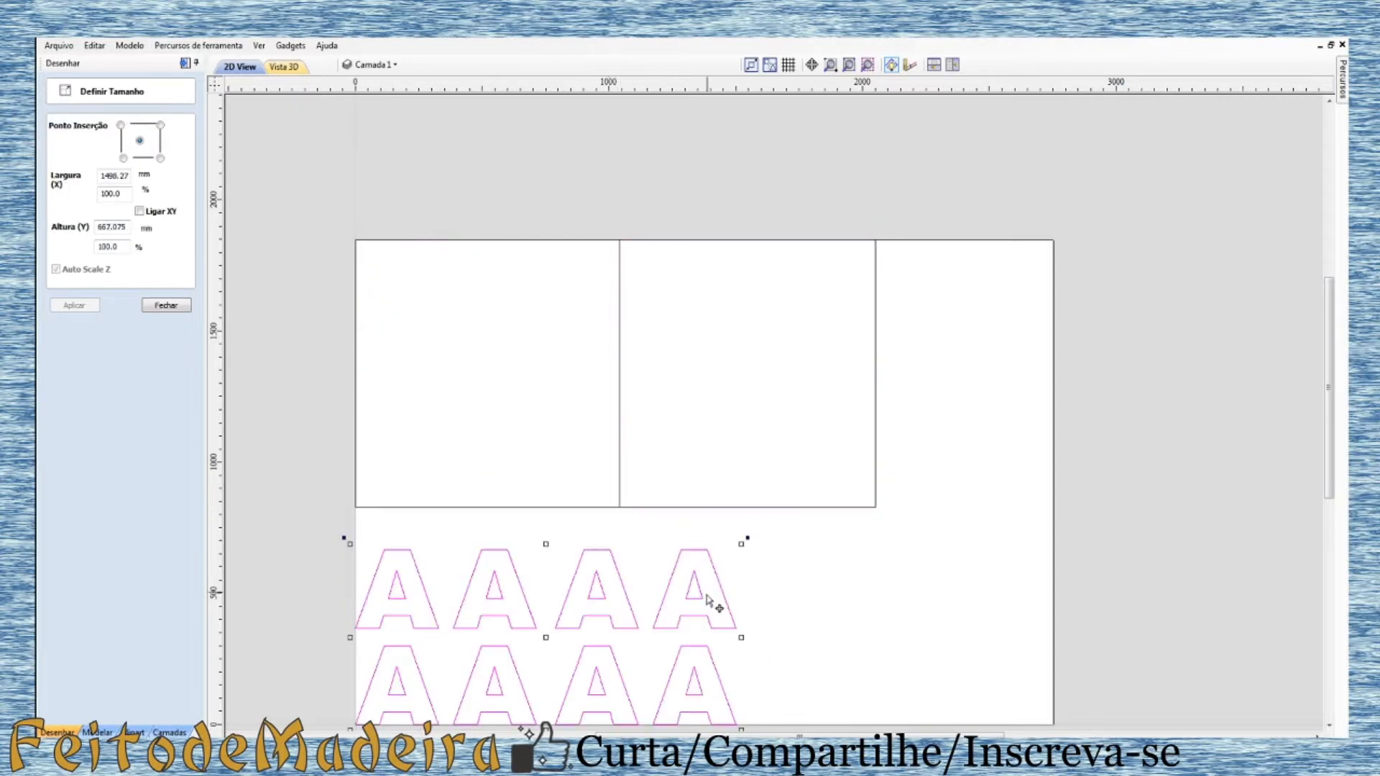
key(ctrl+y)
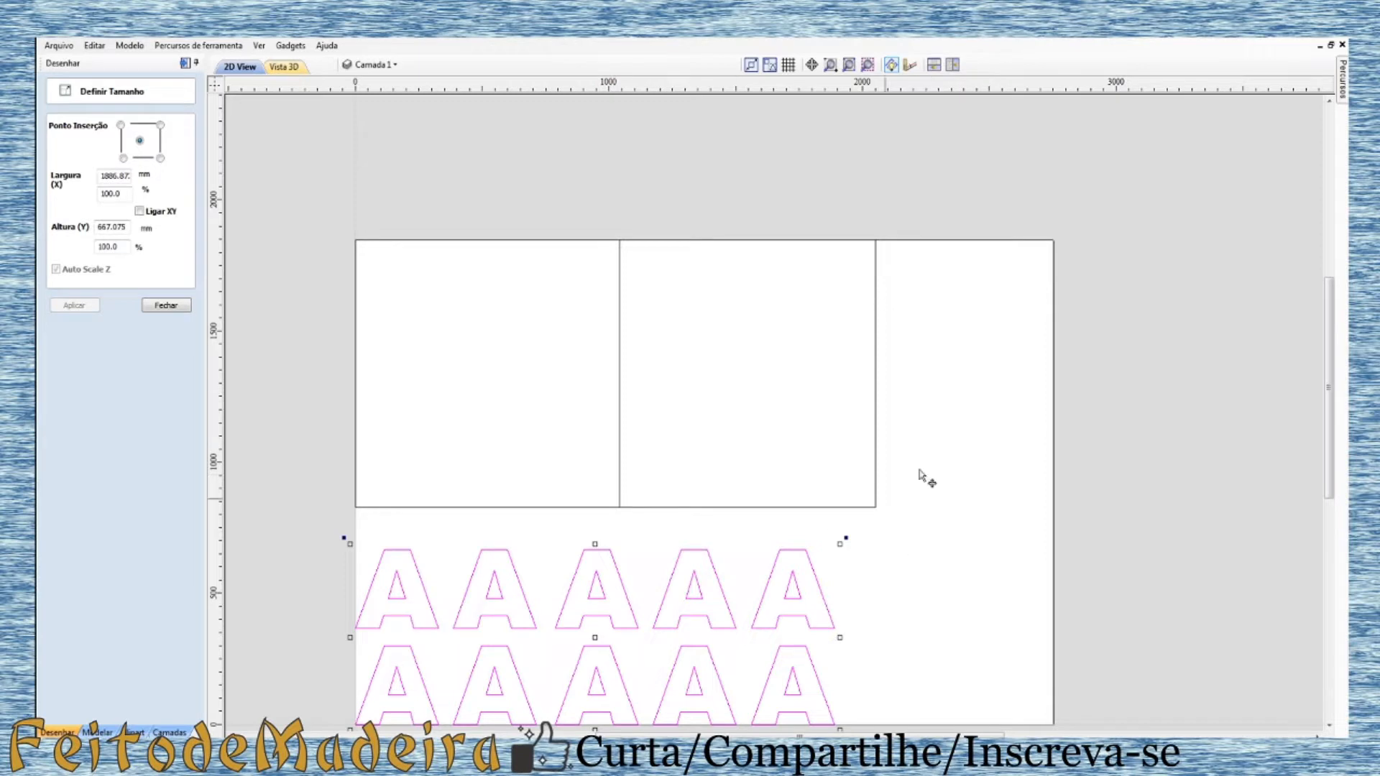
Select the square in the sheet's upper-left corner to check its dimensions, and clear the selection
click(959, 378)
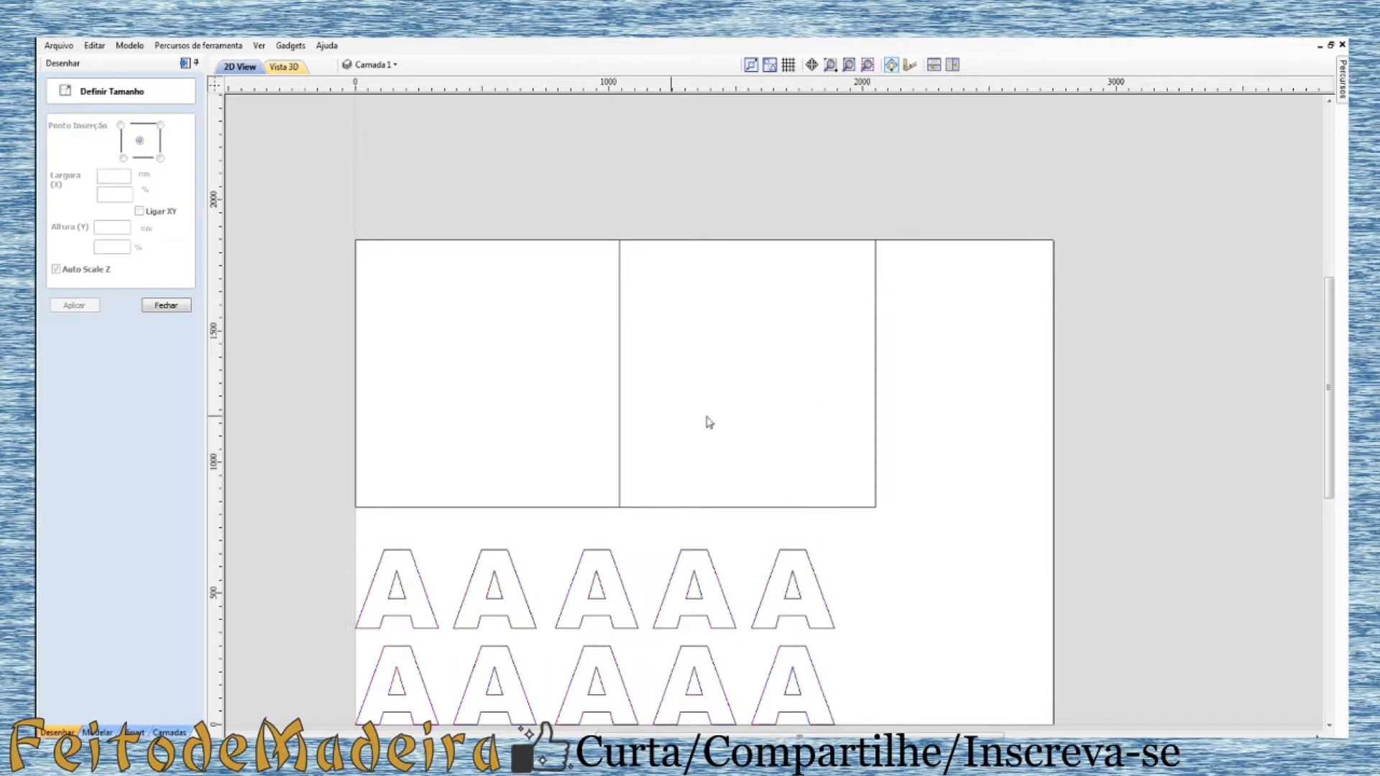
click(575, 508)
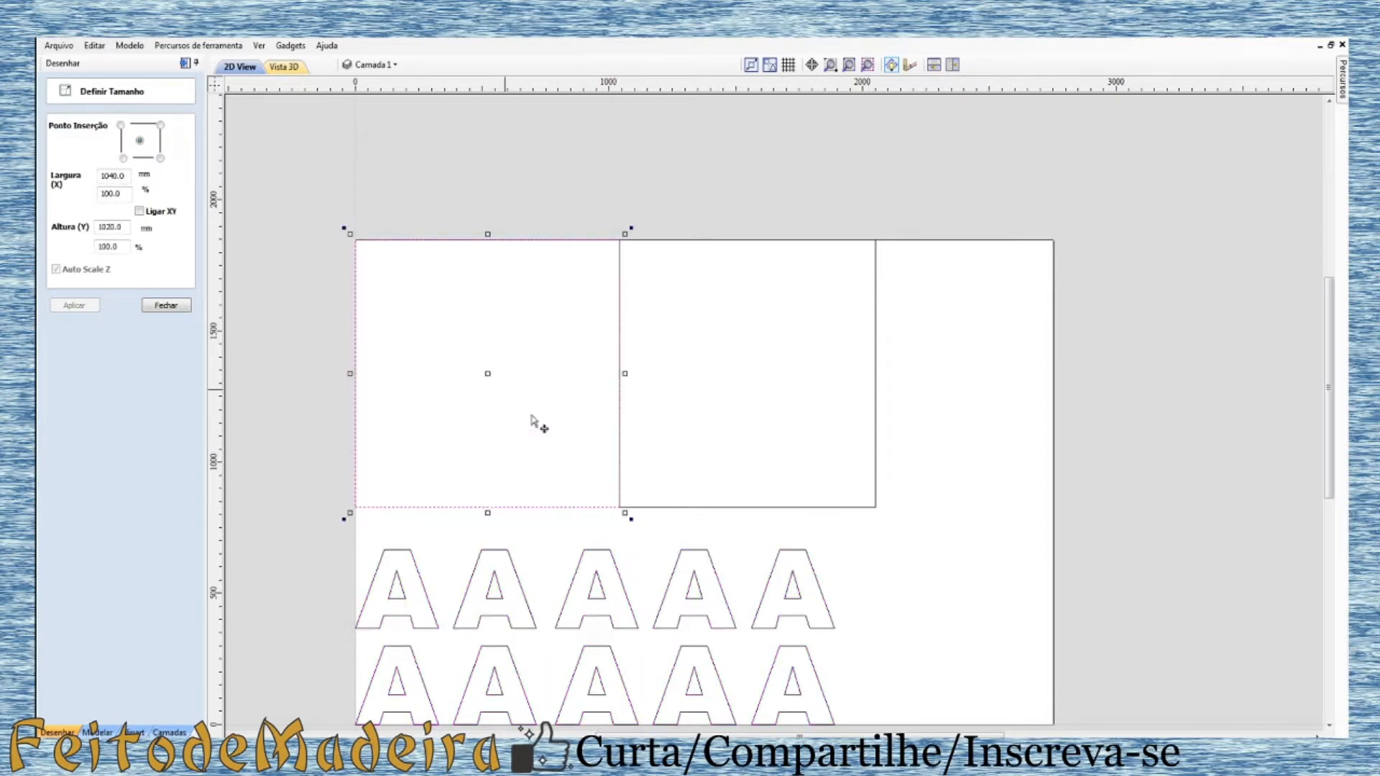
click(477, 186)
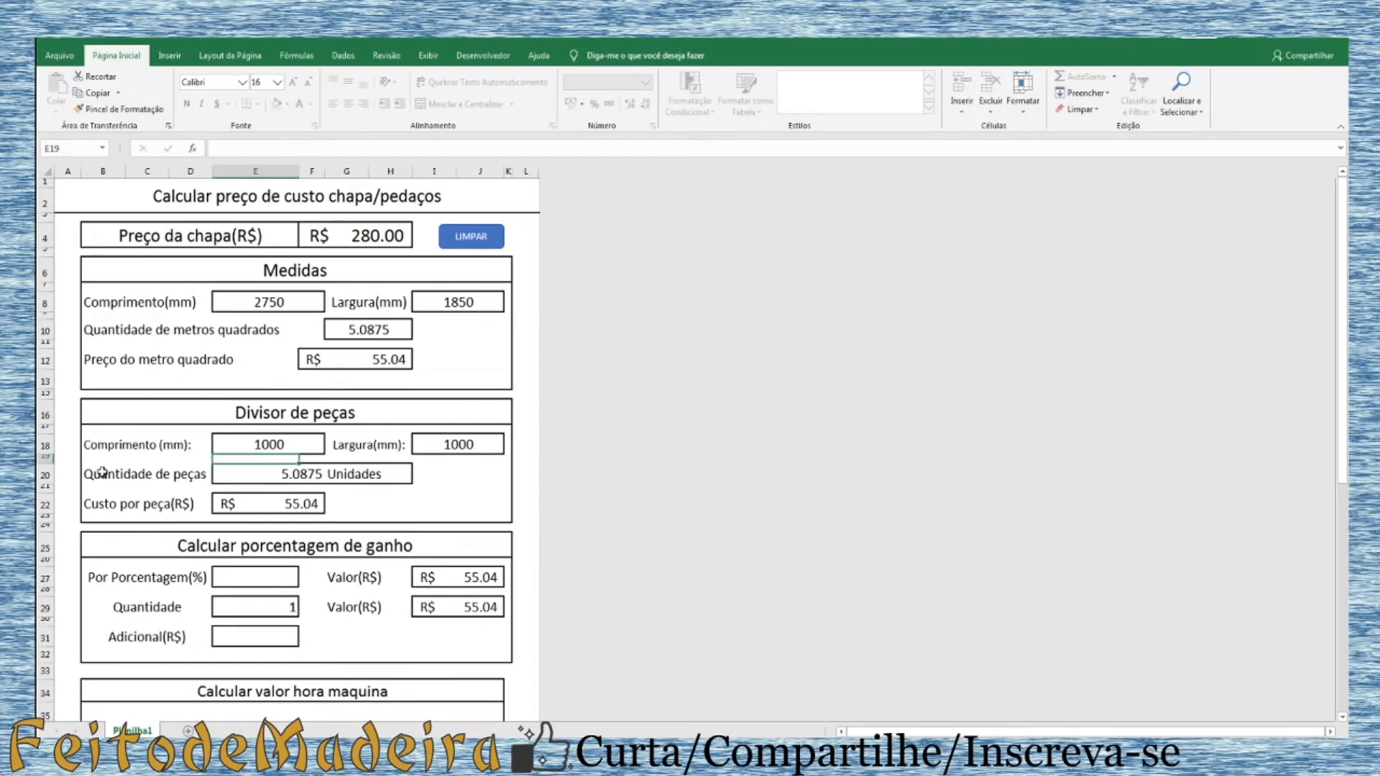
Back in the spreadsheet, set the piece's length and width to 300 mm each under Divisor de peças
click(122, 476)
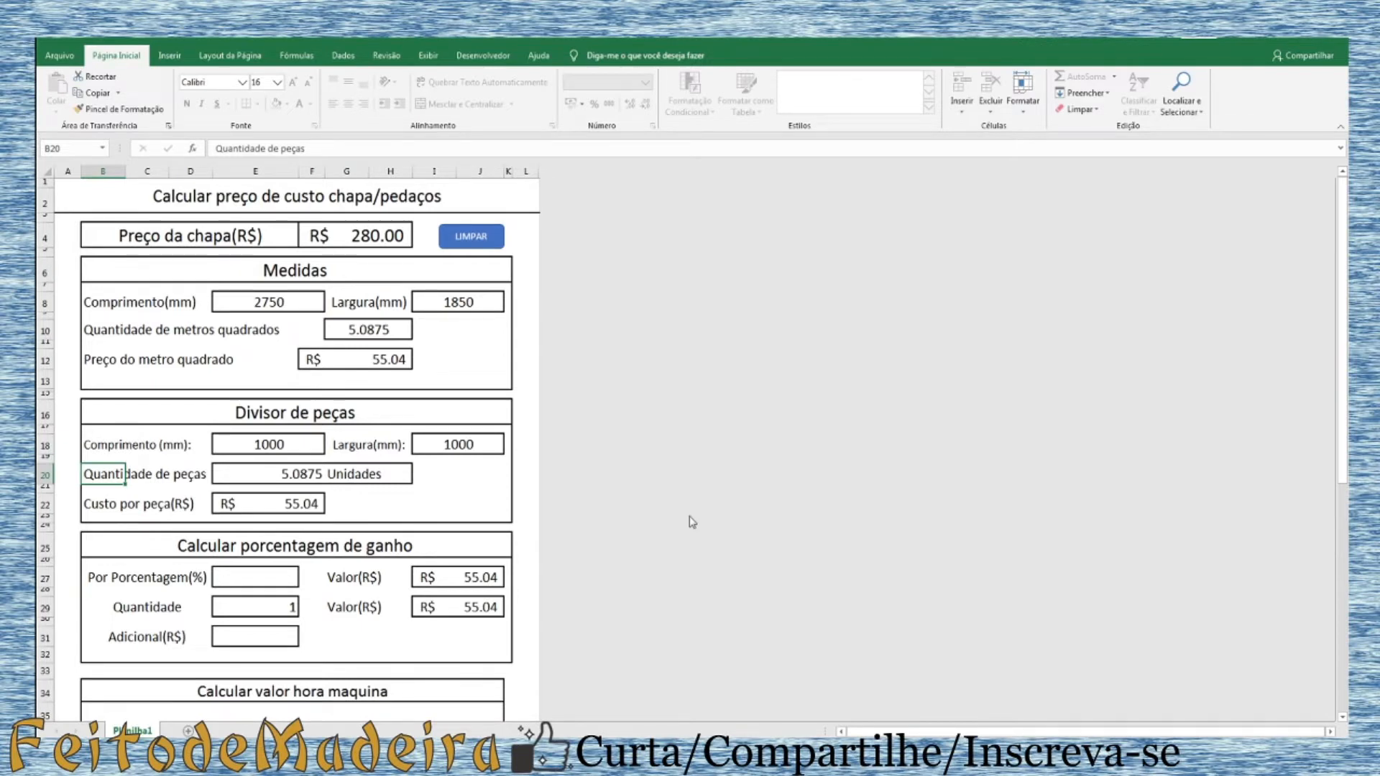
click(479, 474)
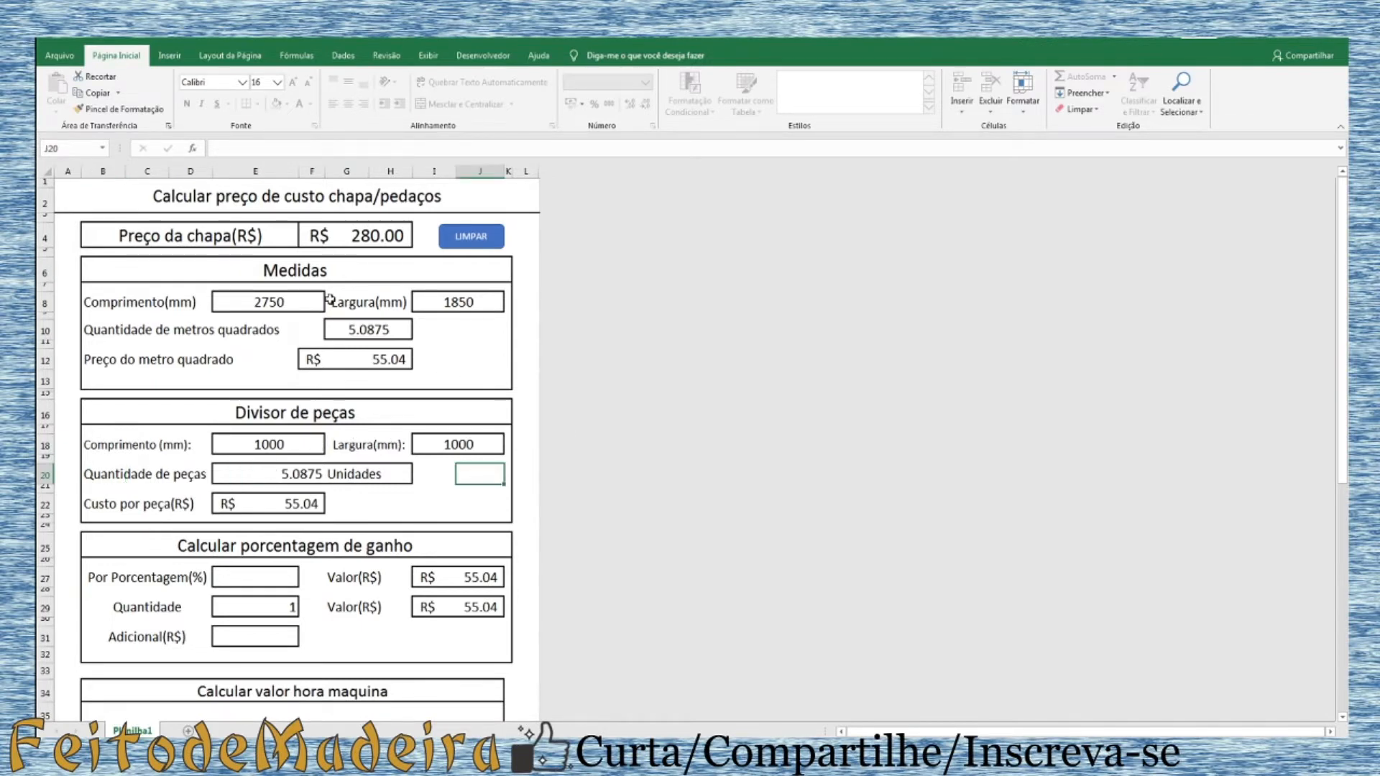
click(268, 445)
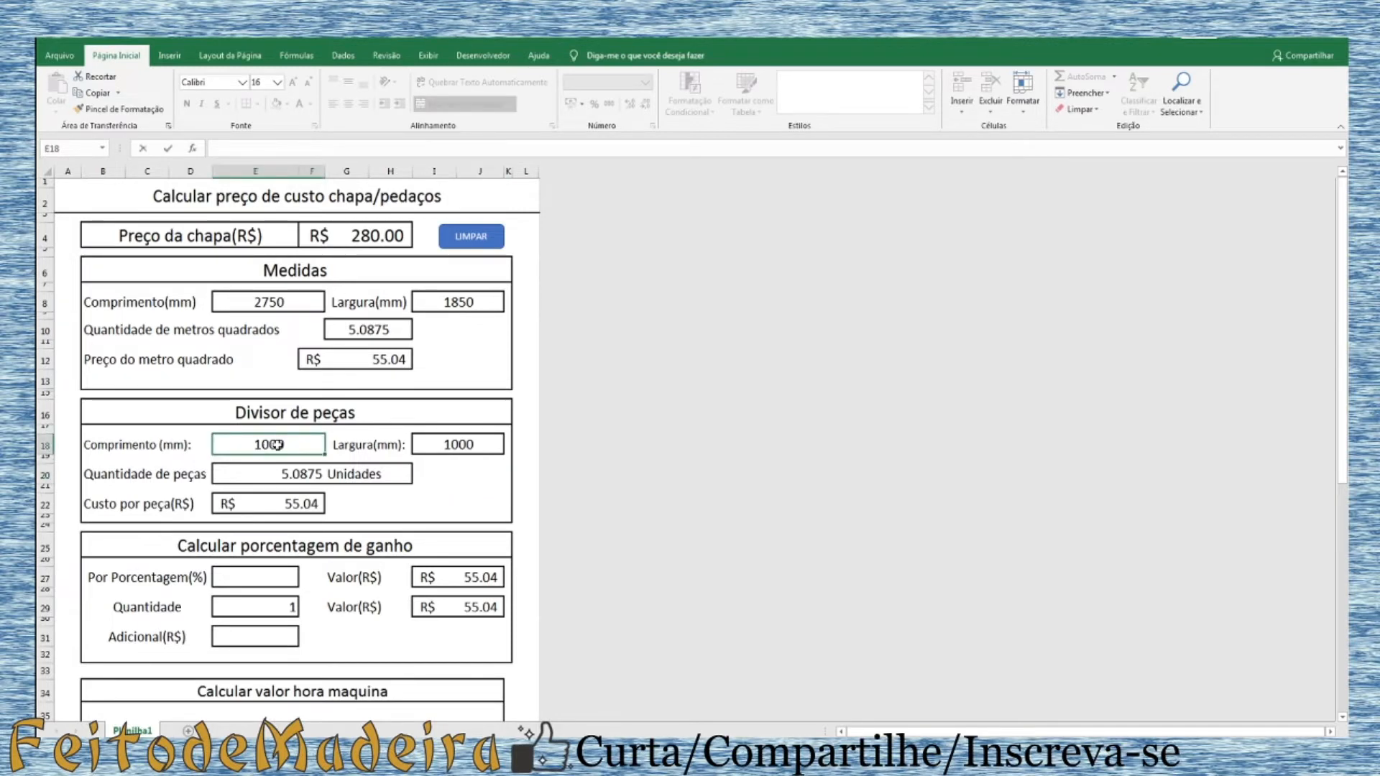
text(300)
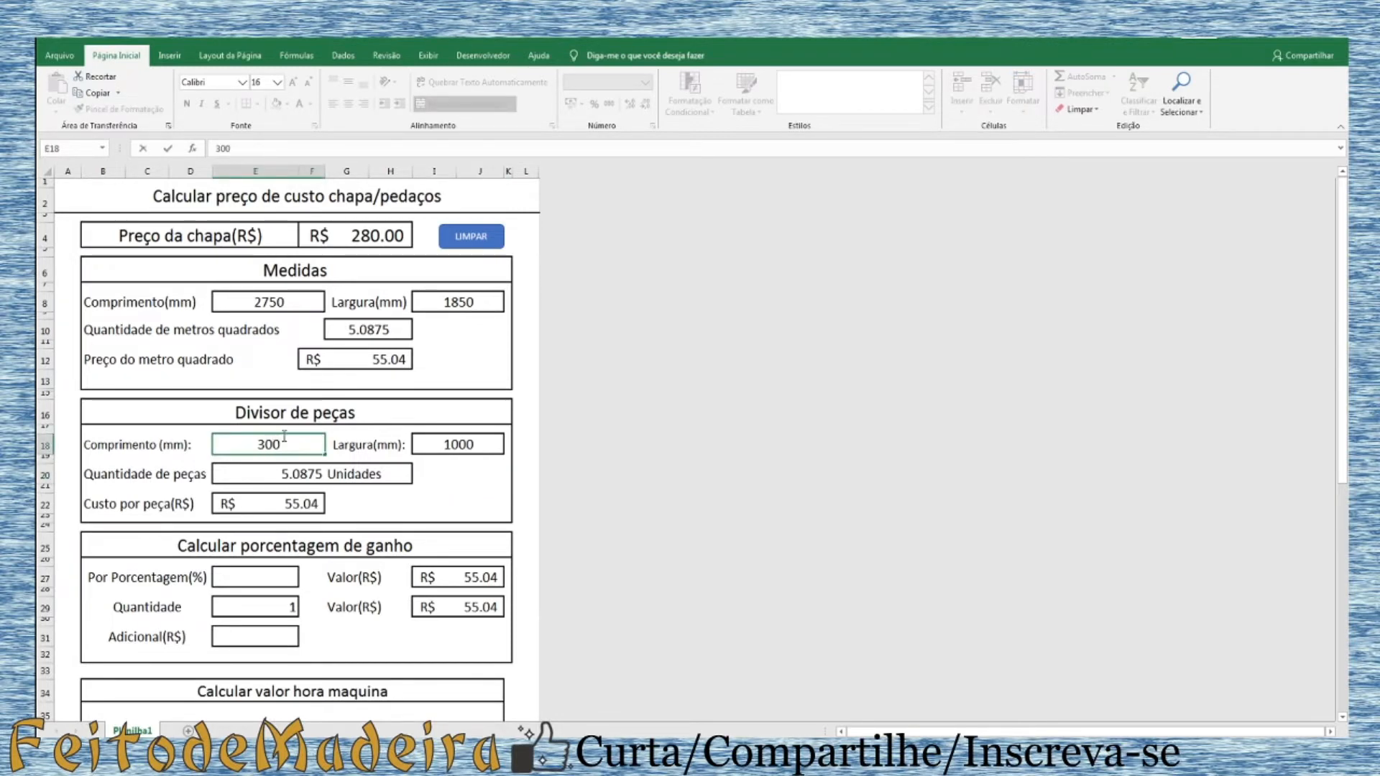
click(453, 438)
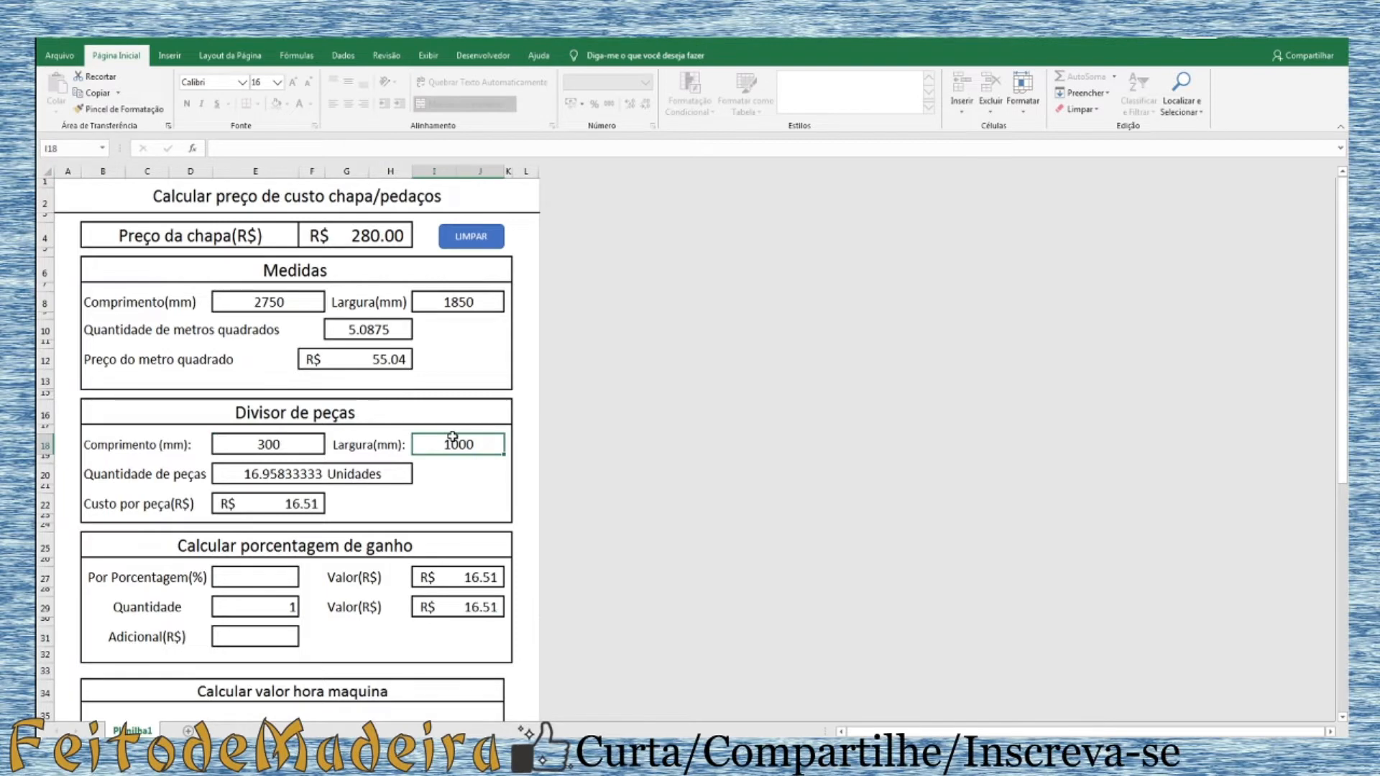
text(300)
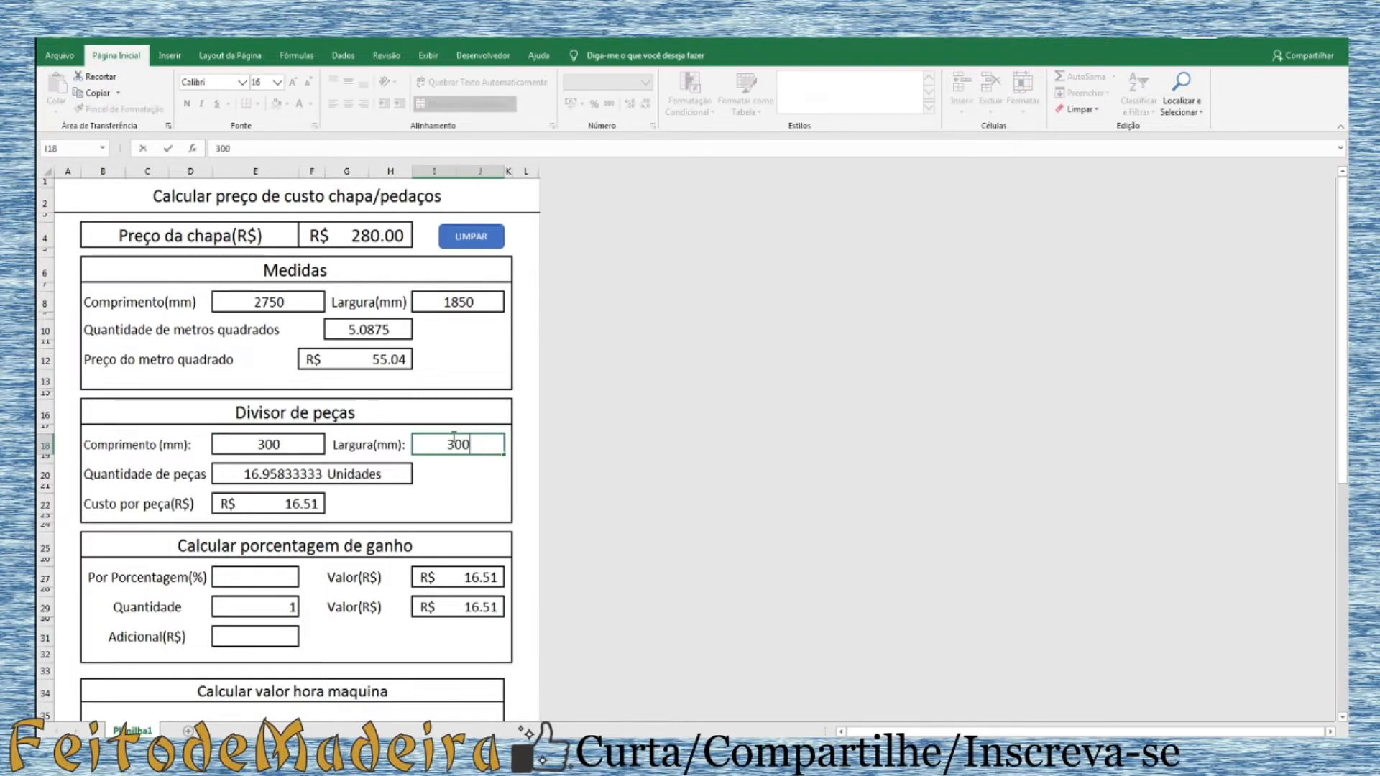
key(Return)
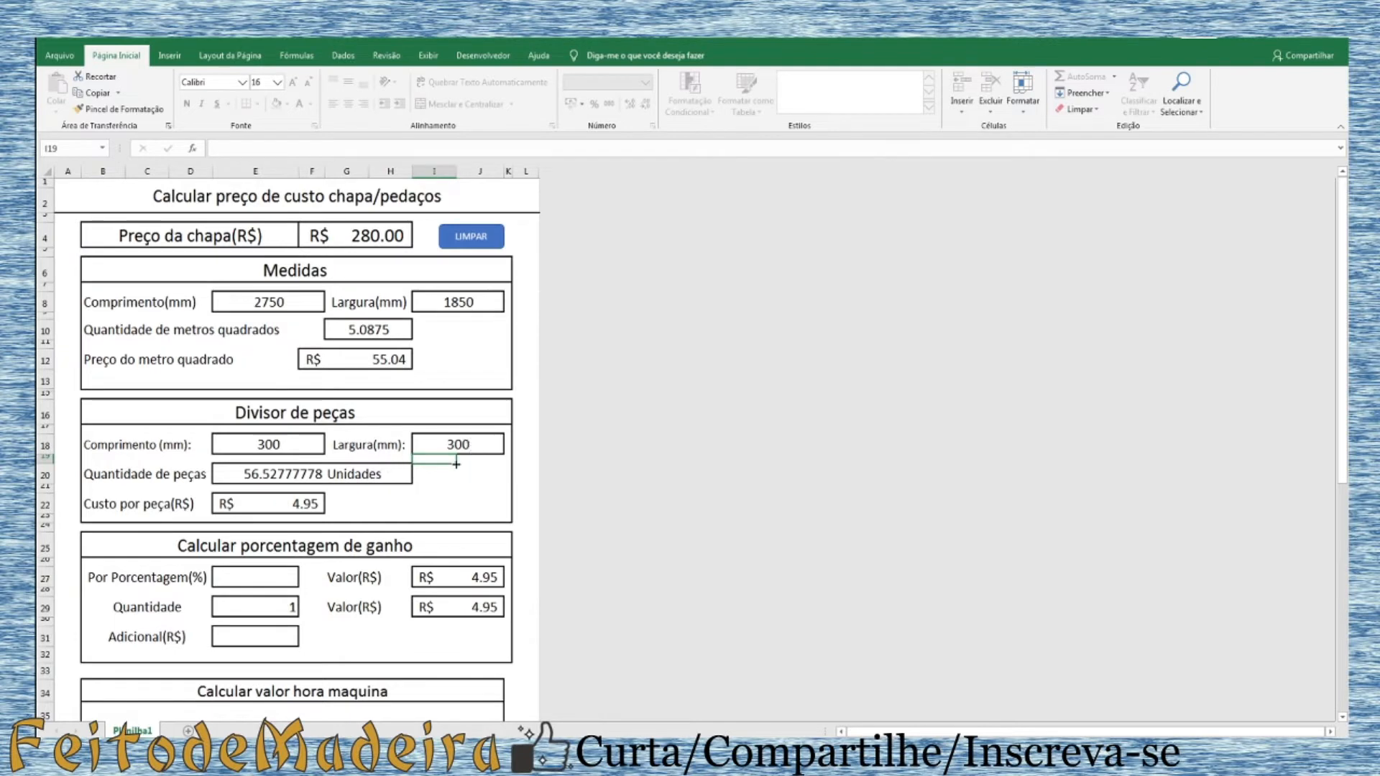
Set the profit percentage (Por Porcentagem) to 30% and inspect the resulting unit value
click(261, 504)
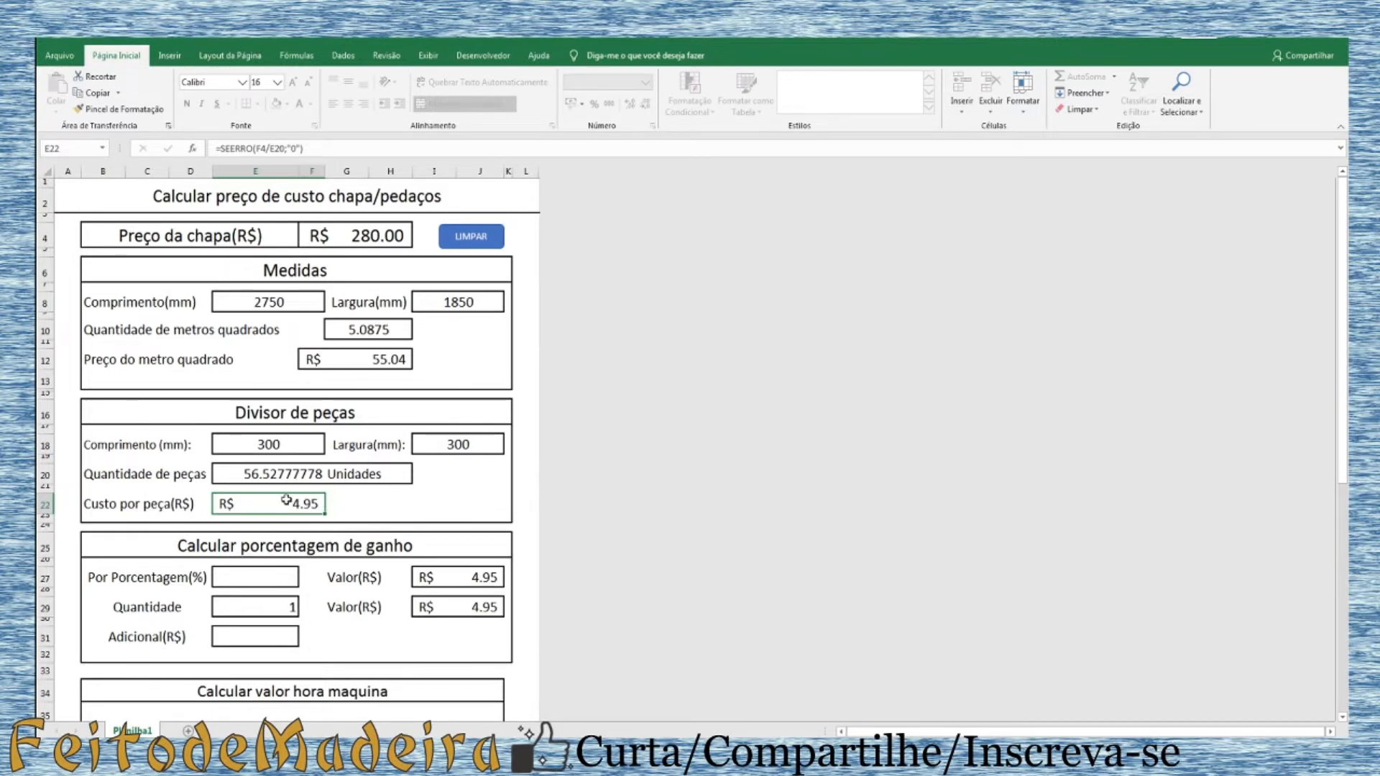
click(269, 579)
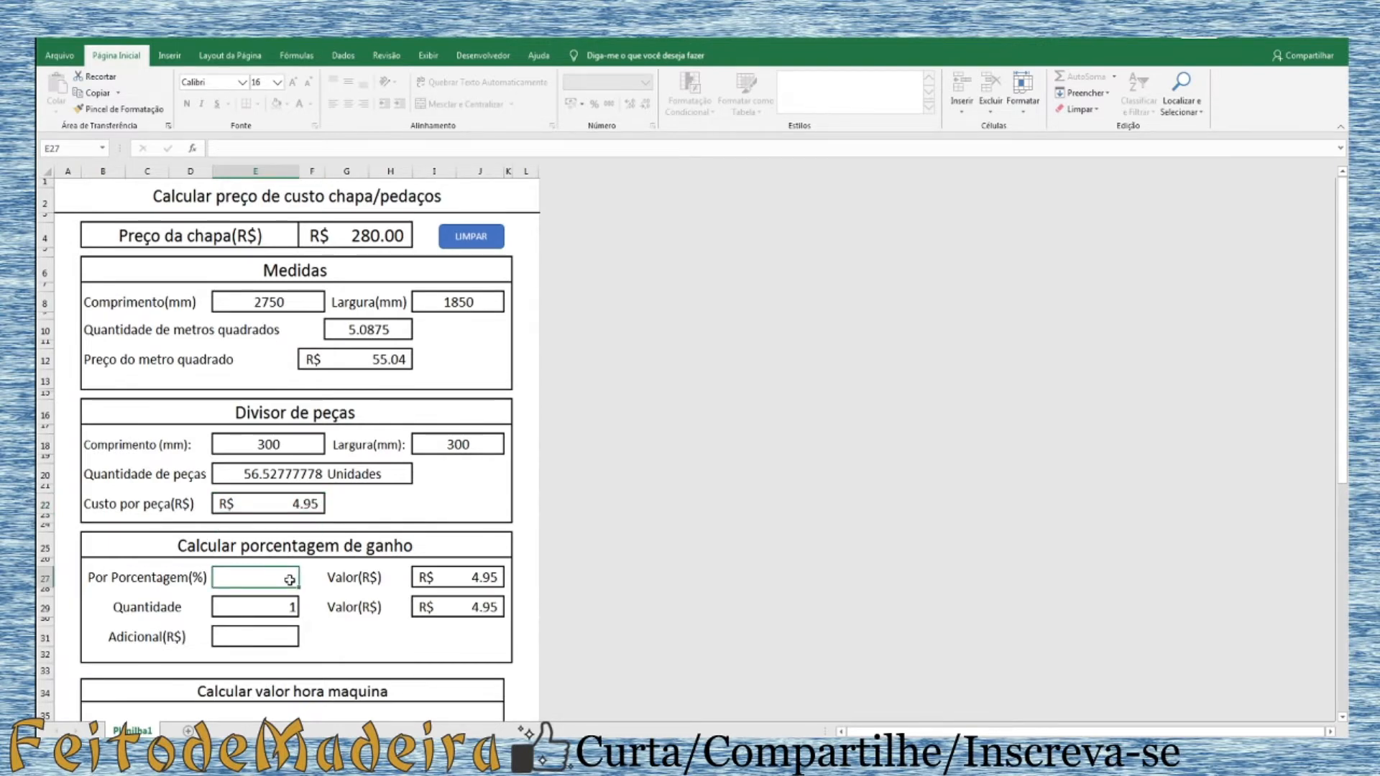
text(30)
key(Return)
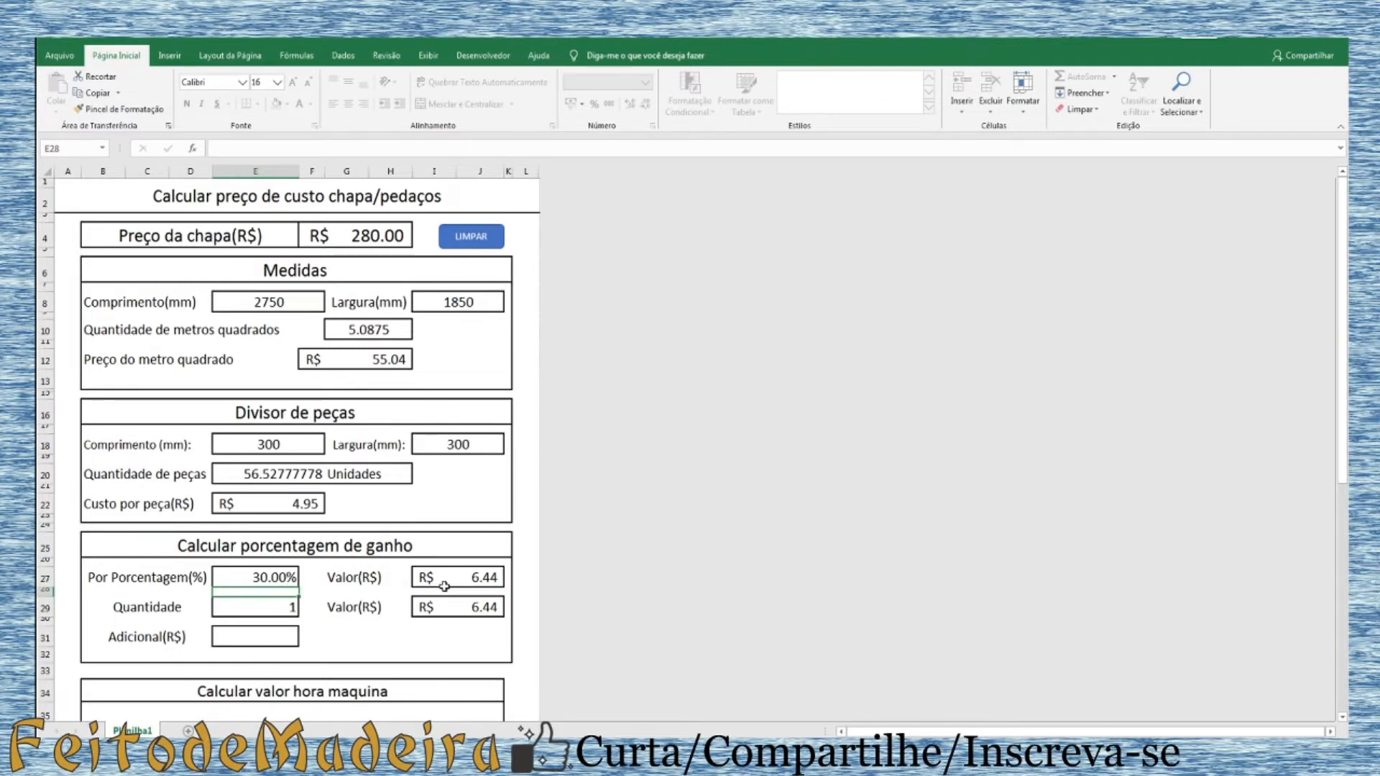
click(466, 575)
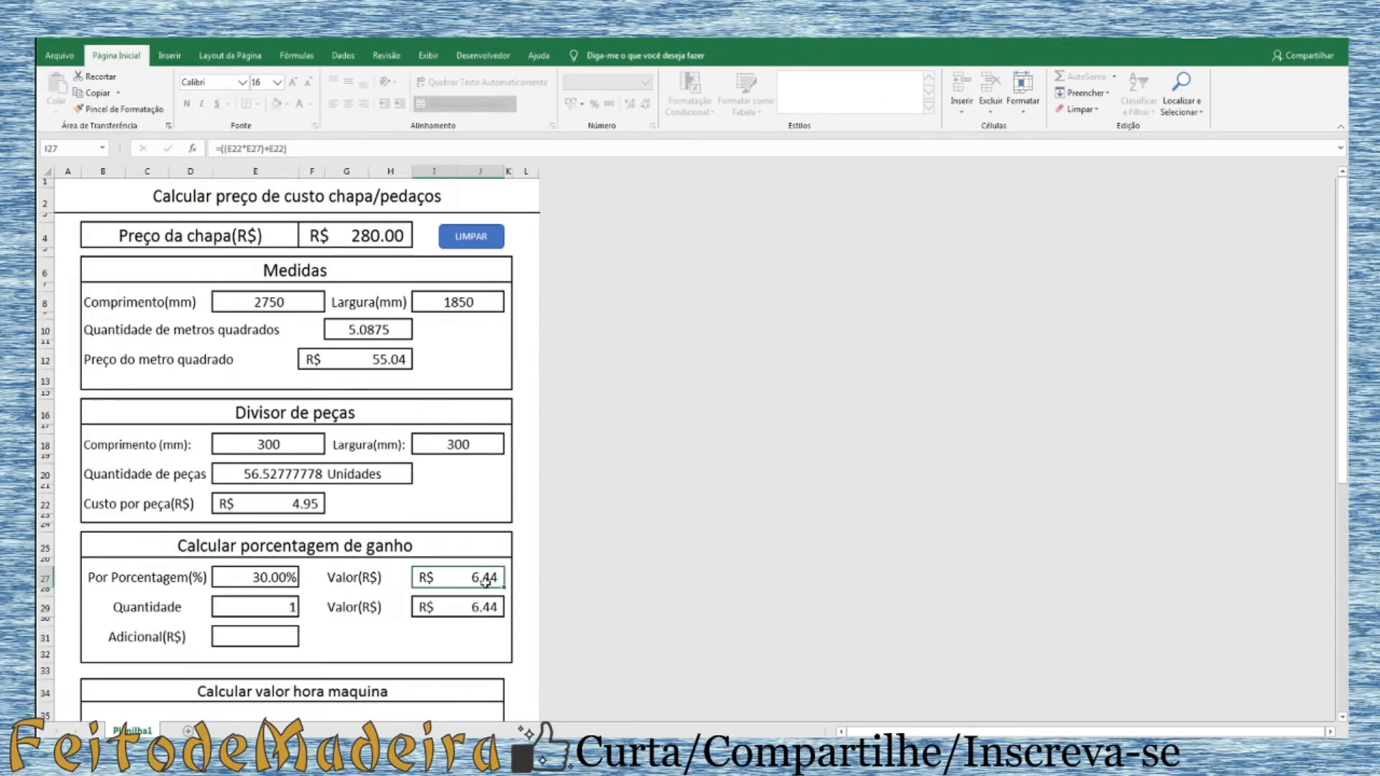
Set the piece quantity (Quantidade) to 15 in the profit calculation section
click(268, 612)
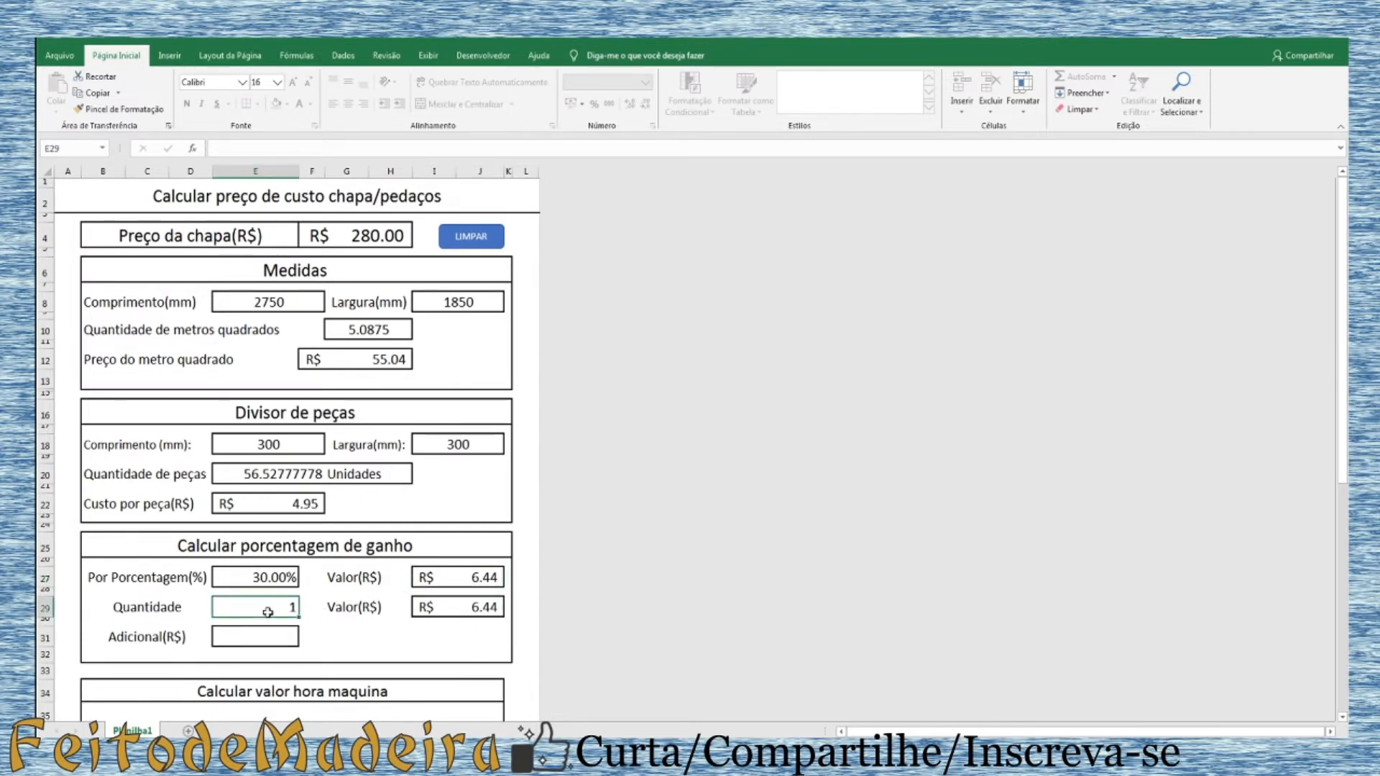
text(15)
key(Return)
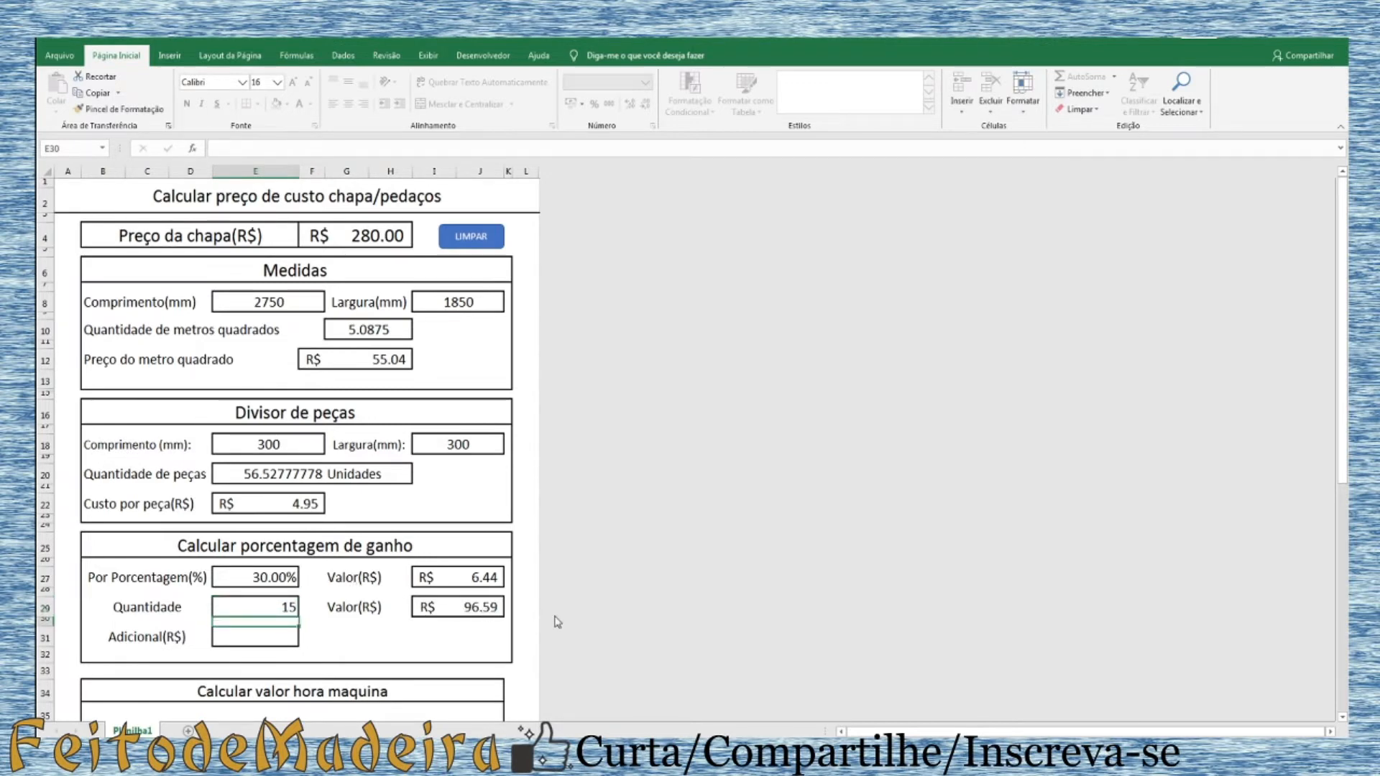
Set the additional charge (Adicional) to R$ 20.00 and inspect the total value for the quantity of pieces
click(281, 639)
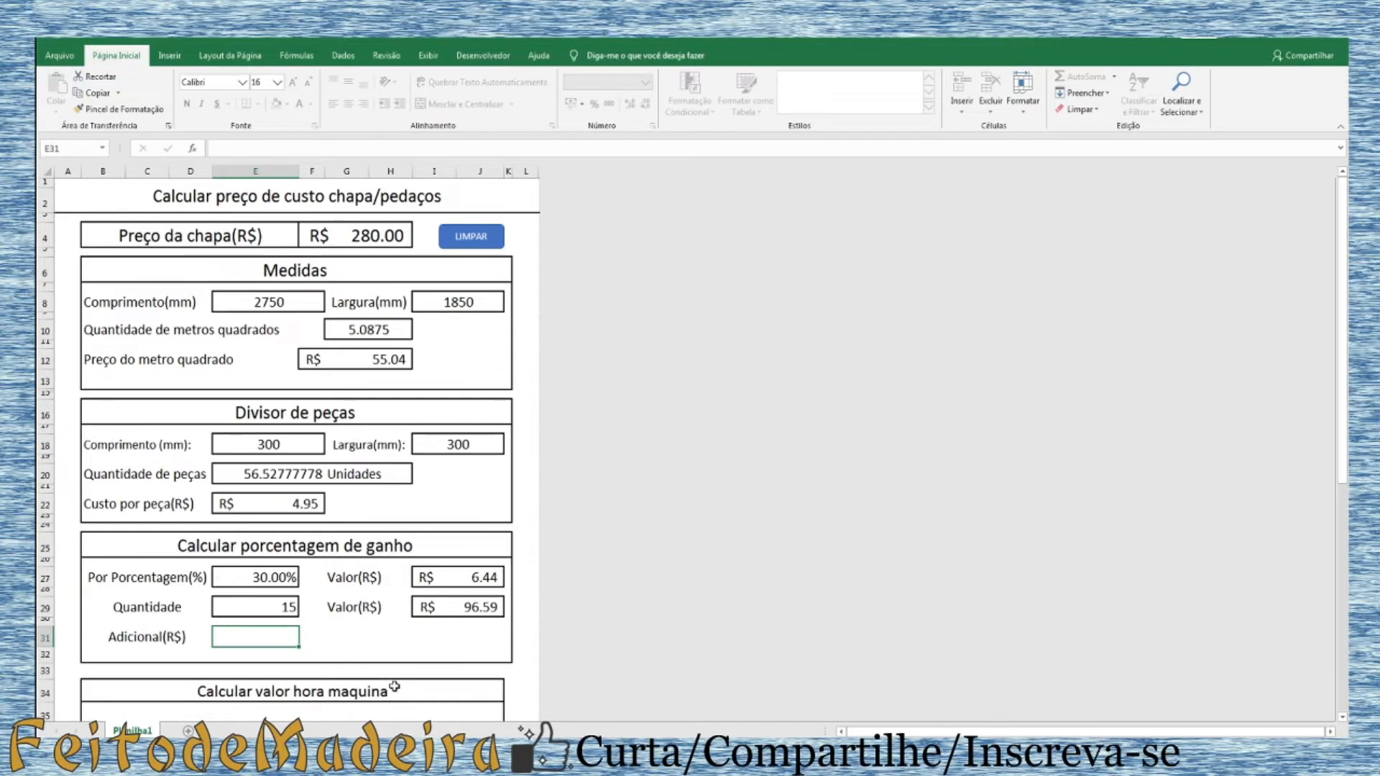
text(20)
key(Return)
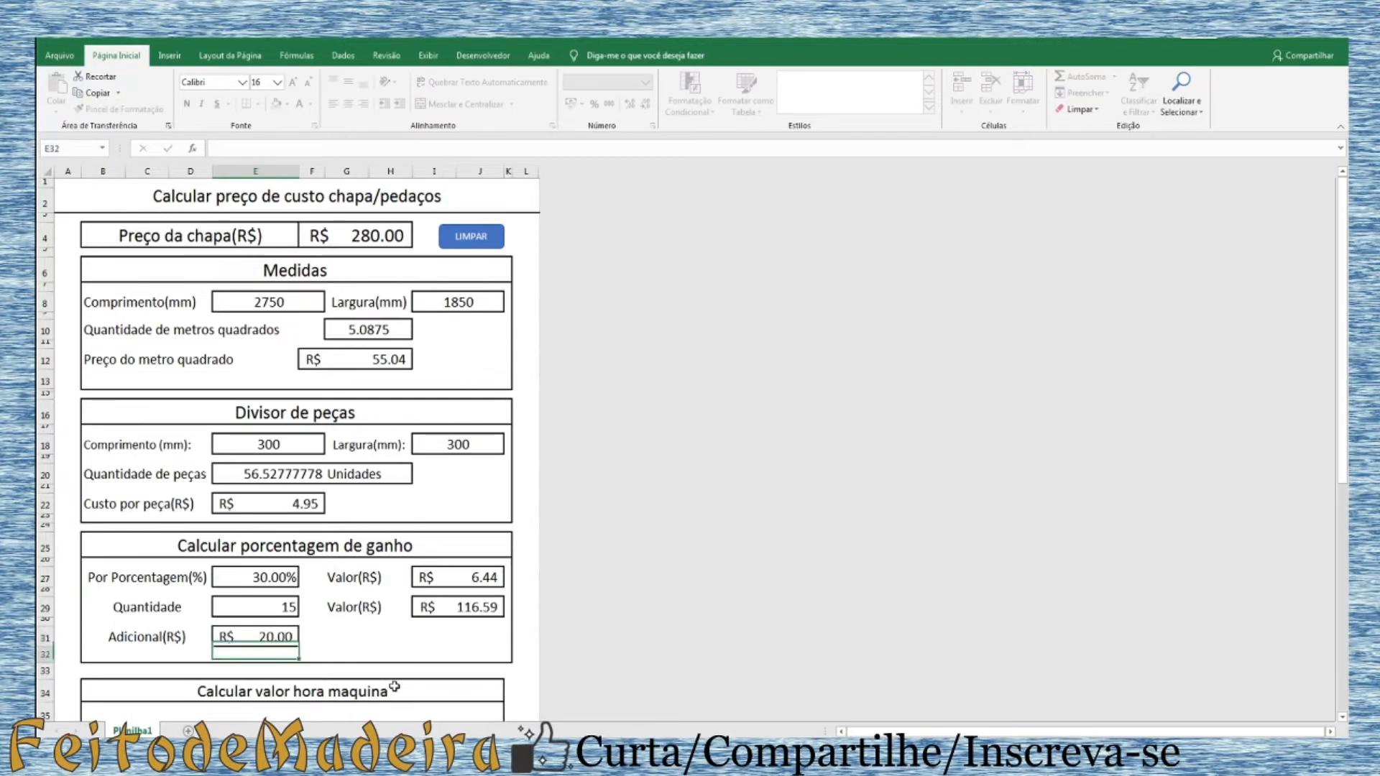
click(454, 603)
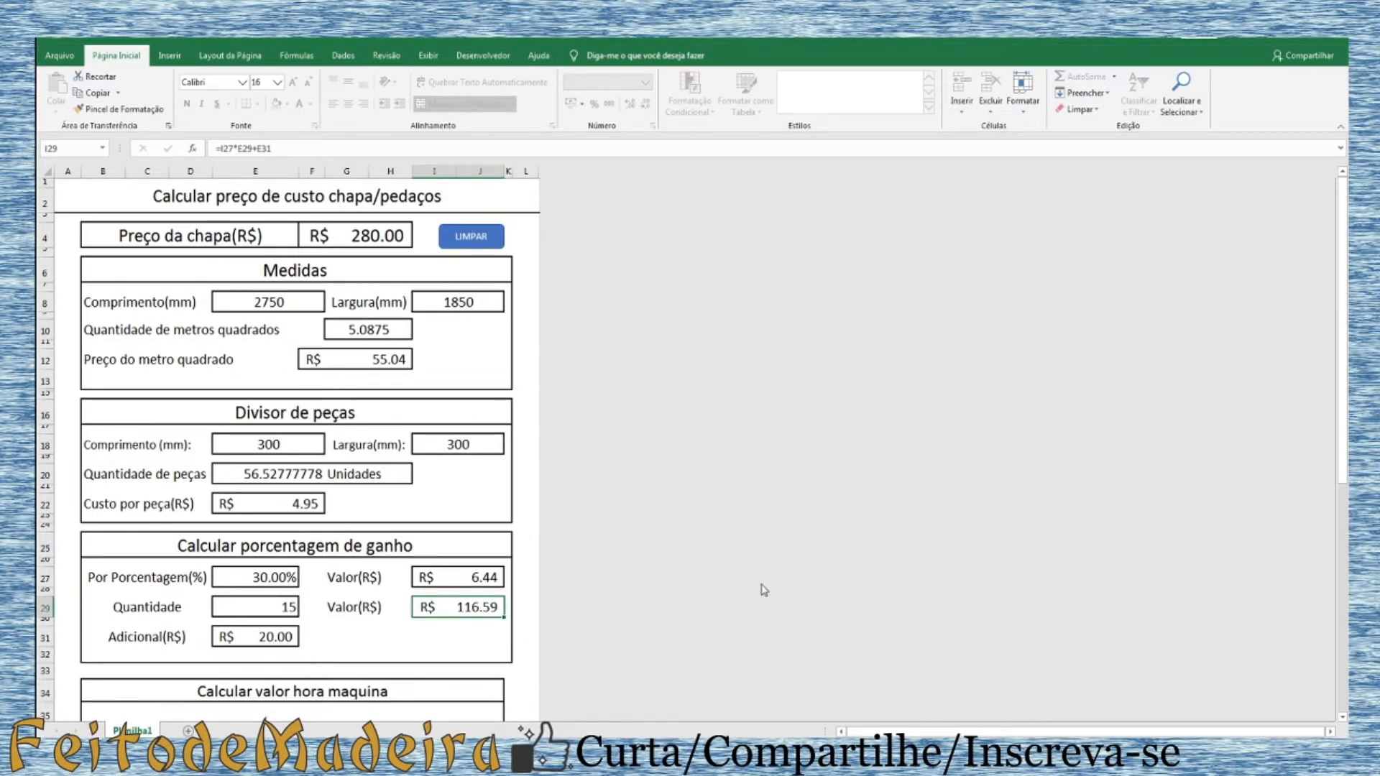
scroll(719, 578, down, 4)
scroll(722, 578, up, 4)
Set the profit percentage (Por Porcentagem) to 0% to try the calculation without a margin
click(261, 574)
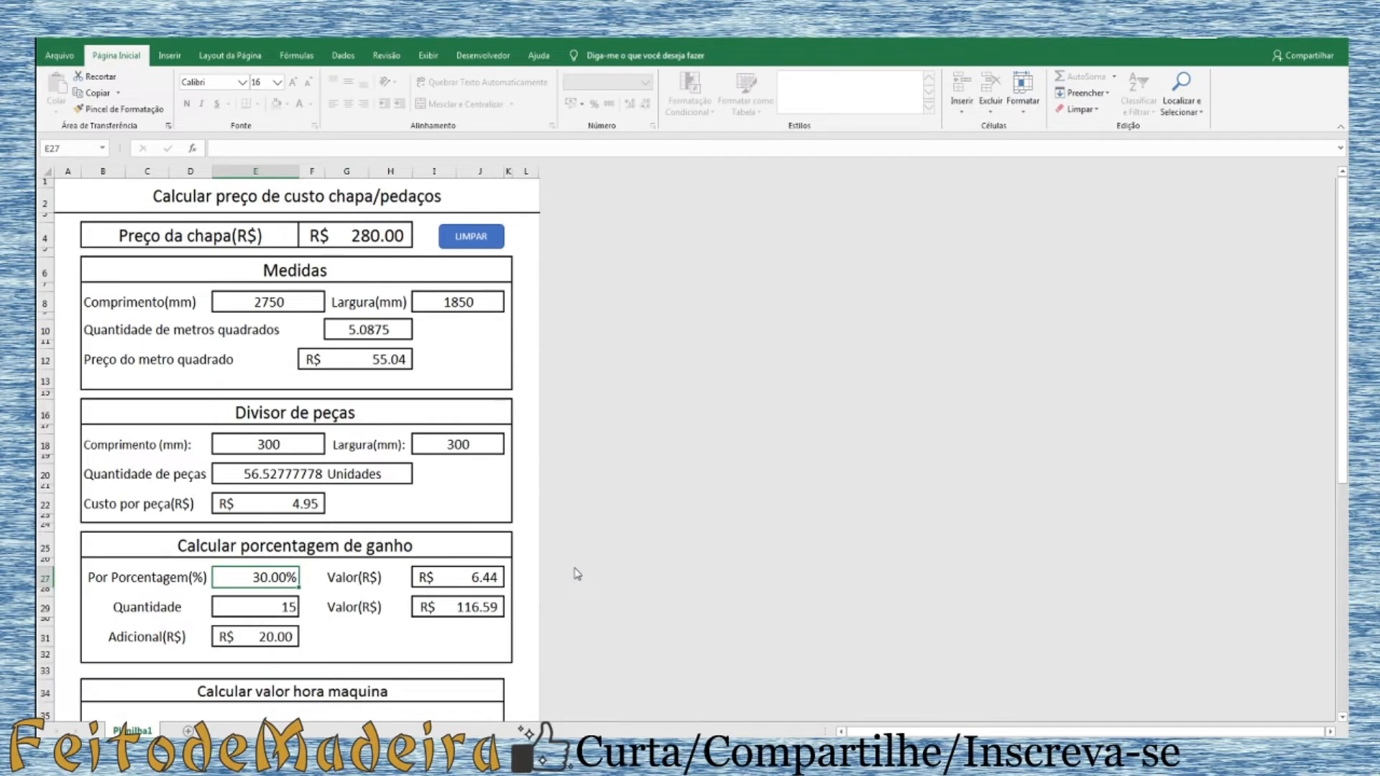
text(0)
key(Return)
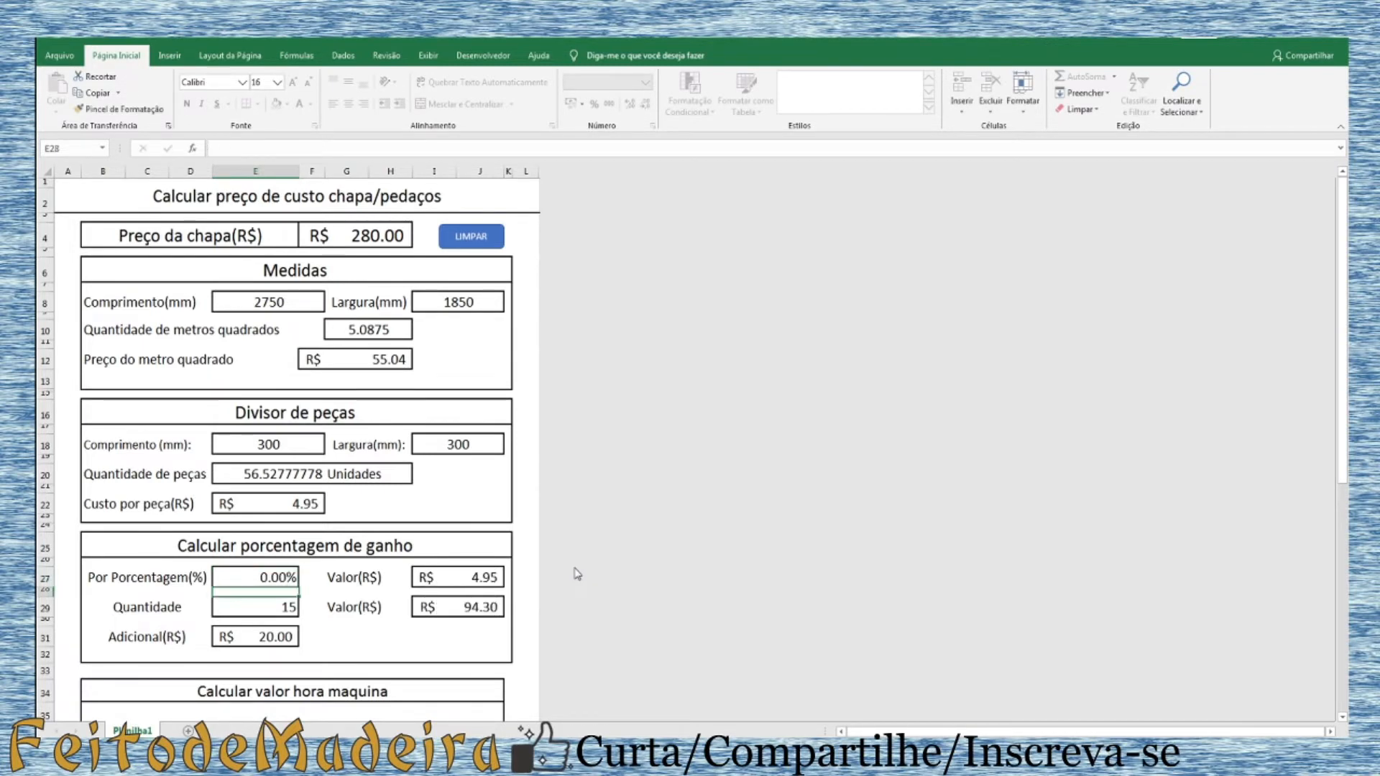
Set the profit percentage (Por Porcentagem) to 10% and inspect the total value for the quantity
click(279, 579)
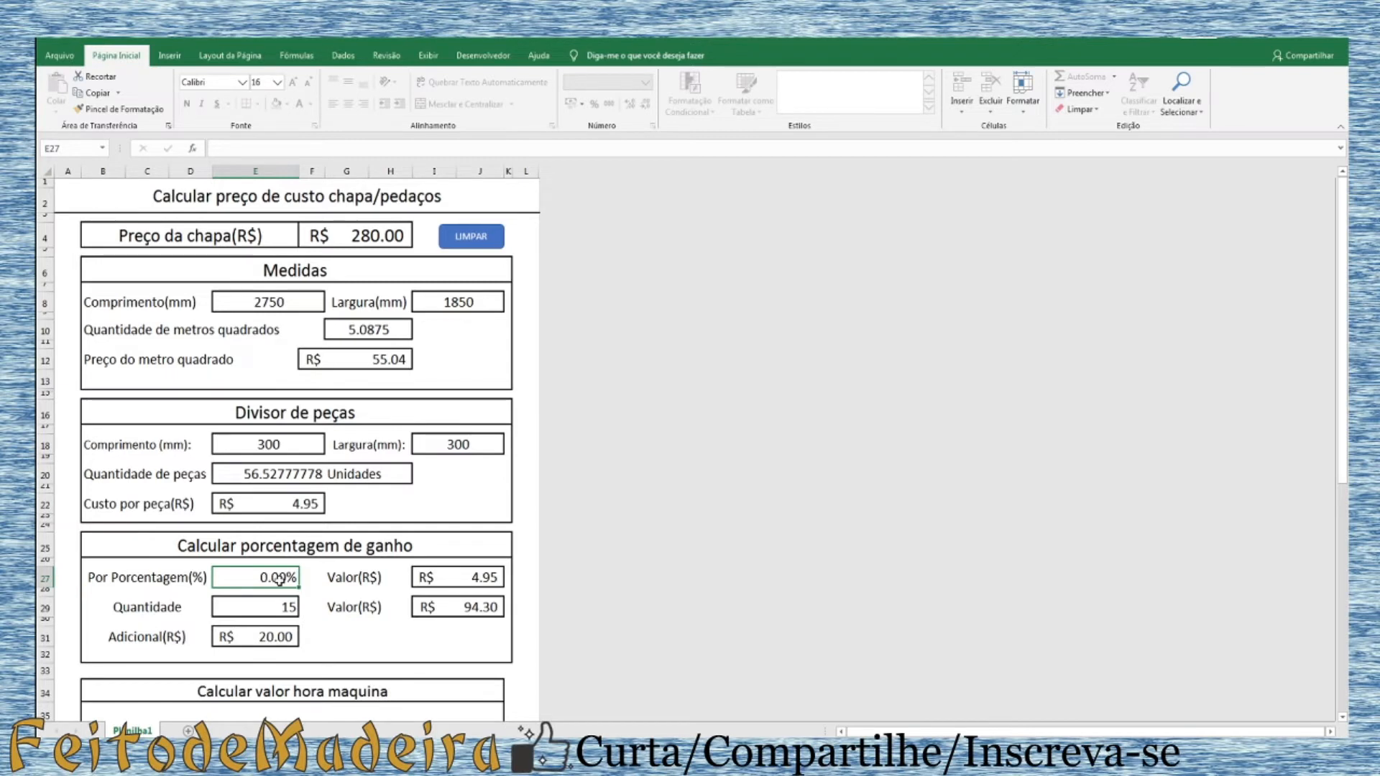
text(10)
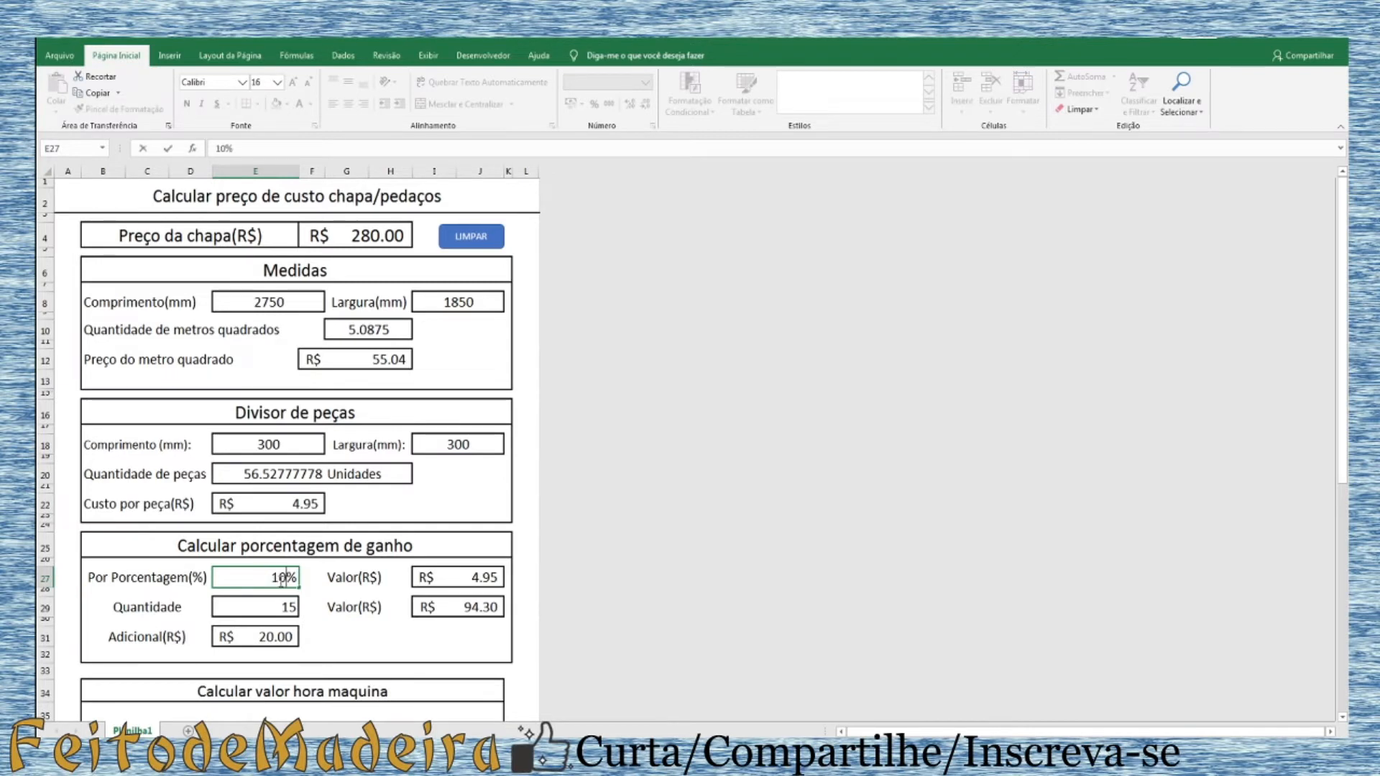
key(Return)
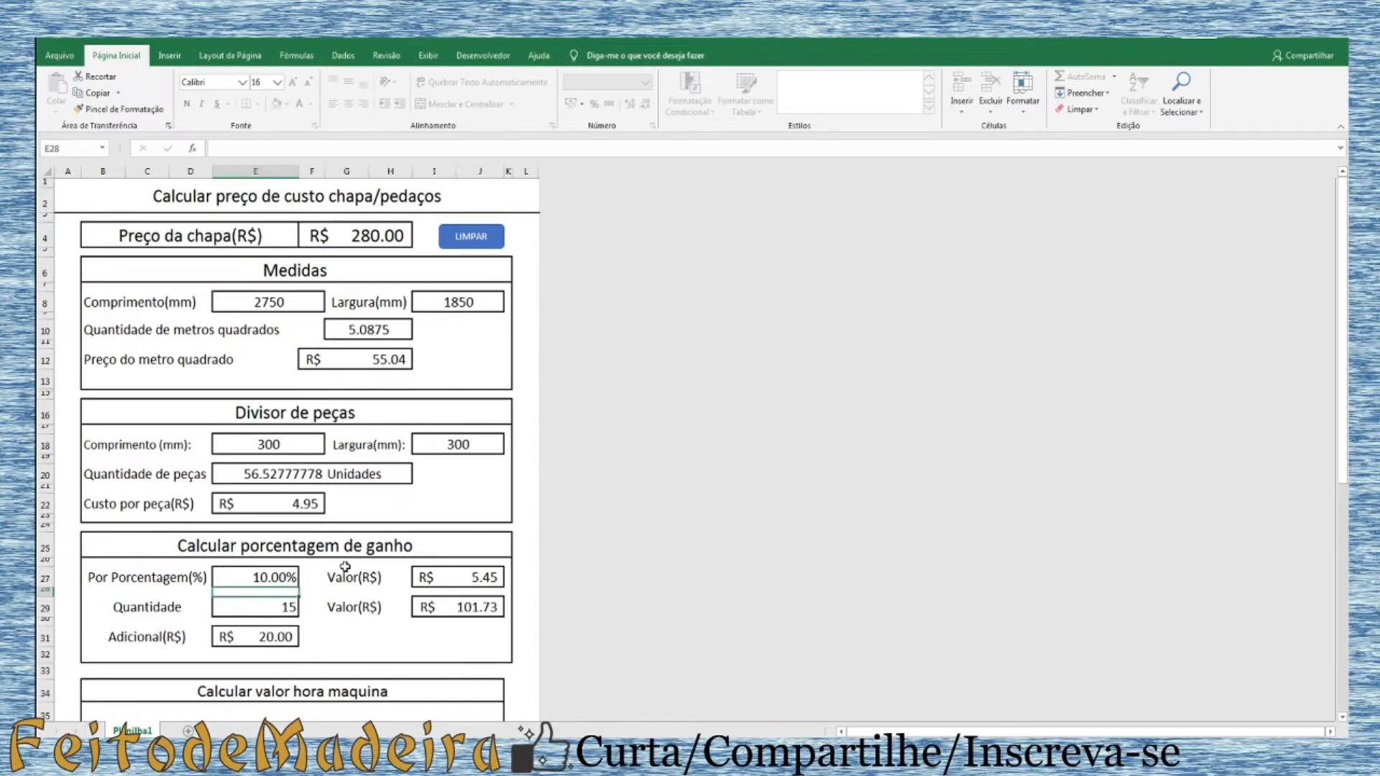
click(470, 607)
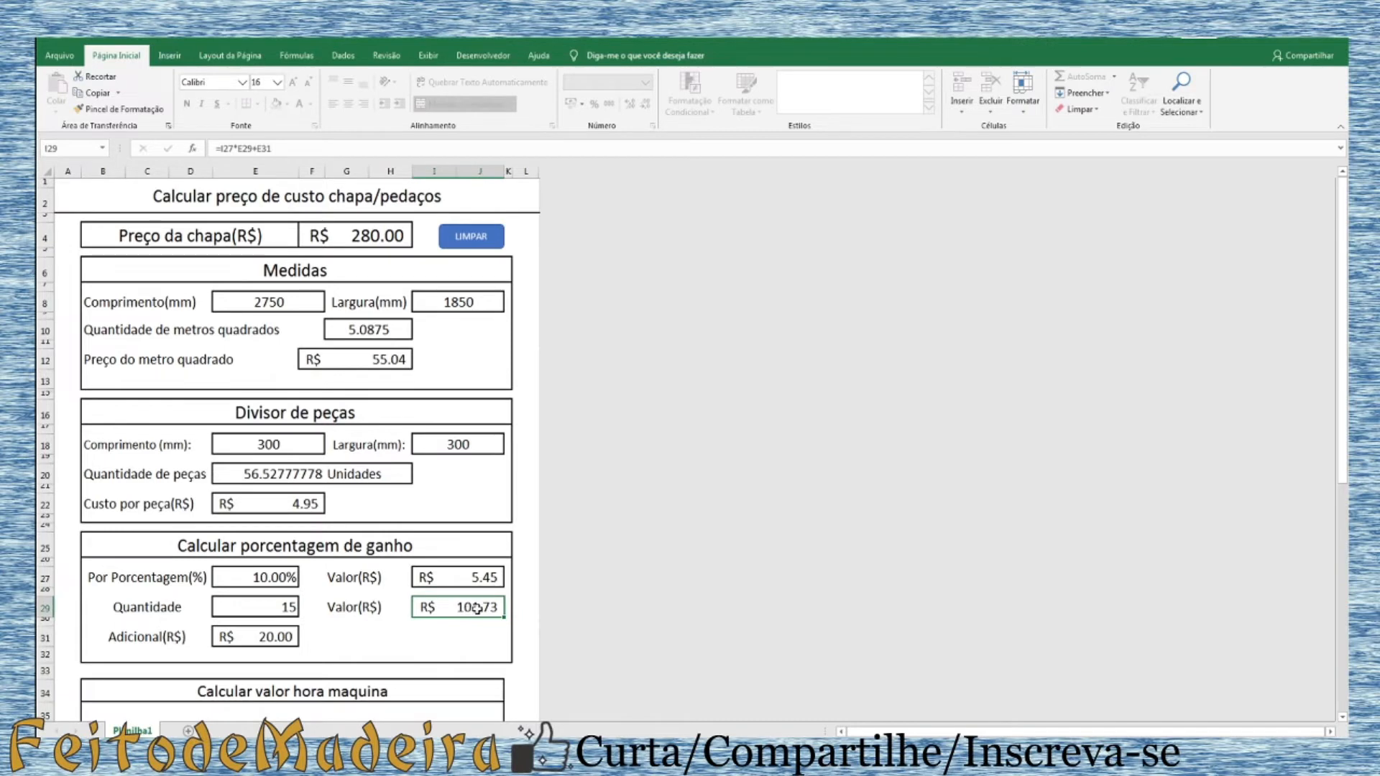
Examine the Calcular valor hora maquina section, including the machine-hour rate in Valor hora maquina
scroll(476, 609, down, 3)
scroll(456, 529, down, 1)
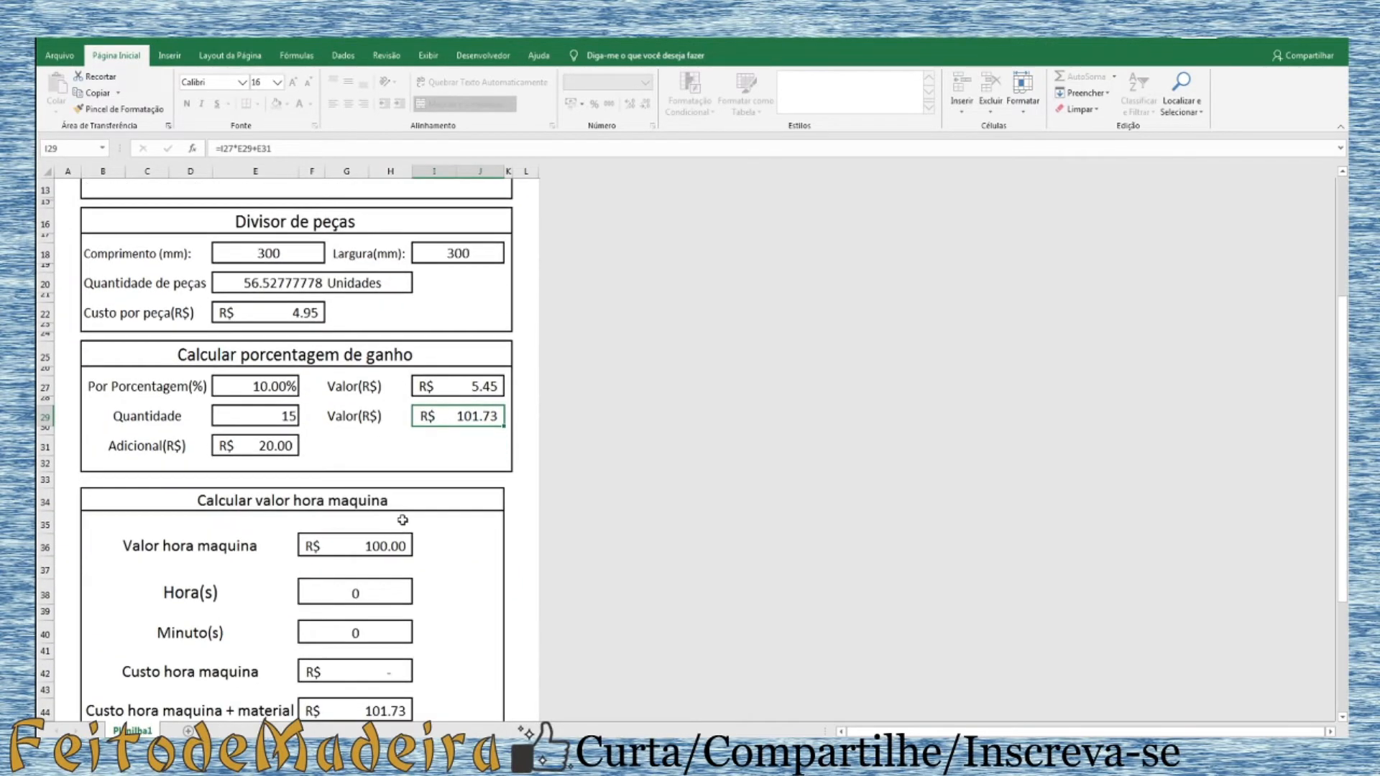
scroll(392, 523, down, 1)
scroll(467, 424, up, 2)
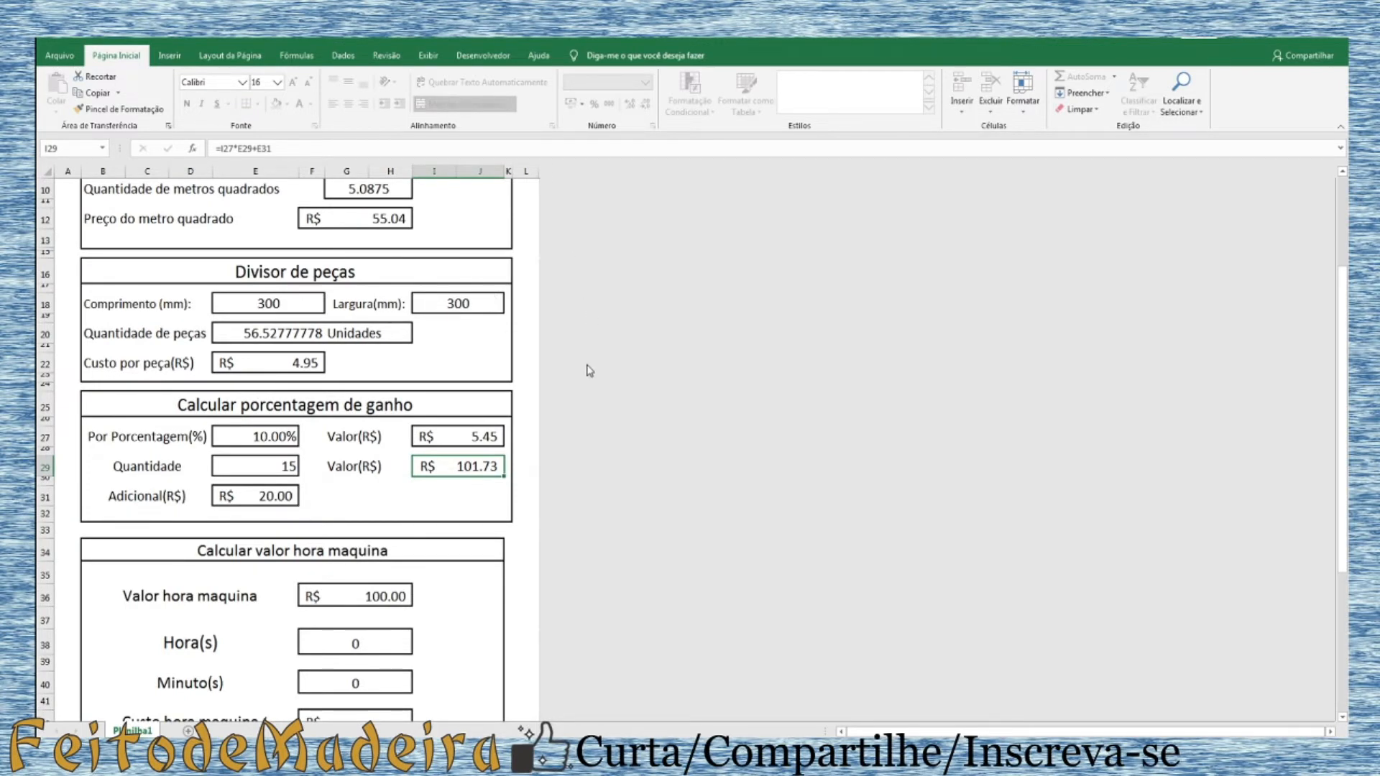
scroll(370, 586, down, 2)
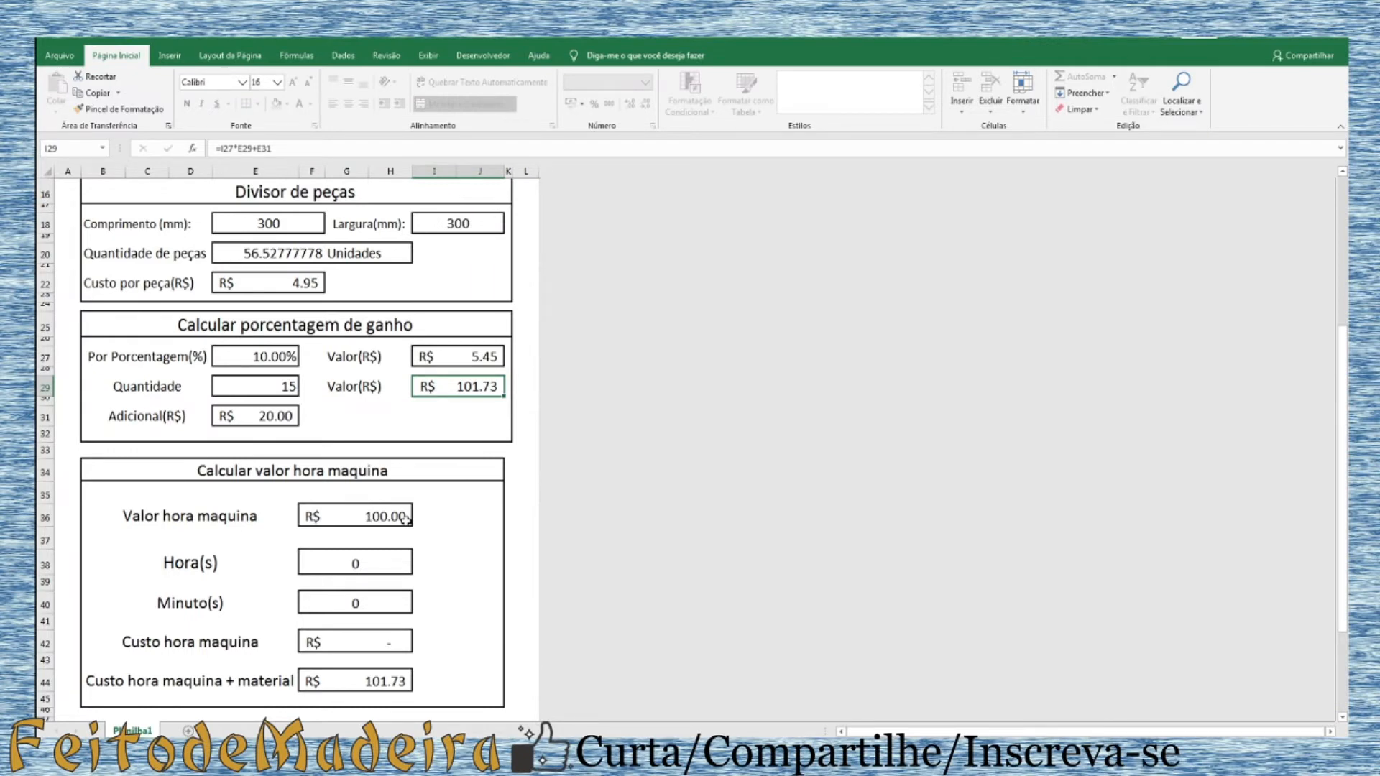
click(385, 518)
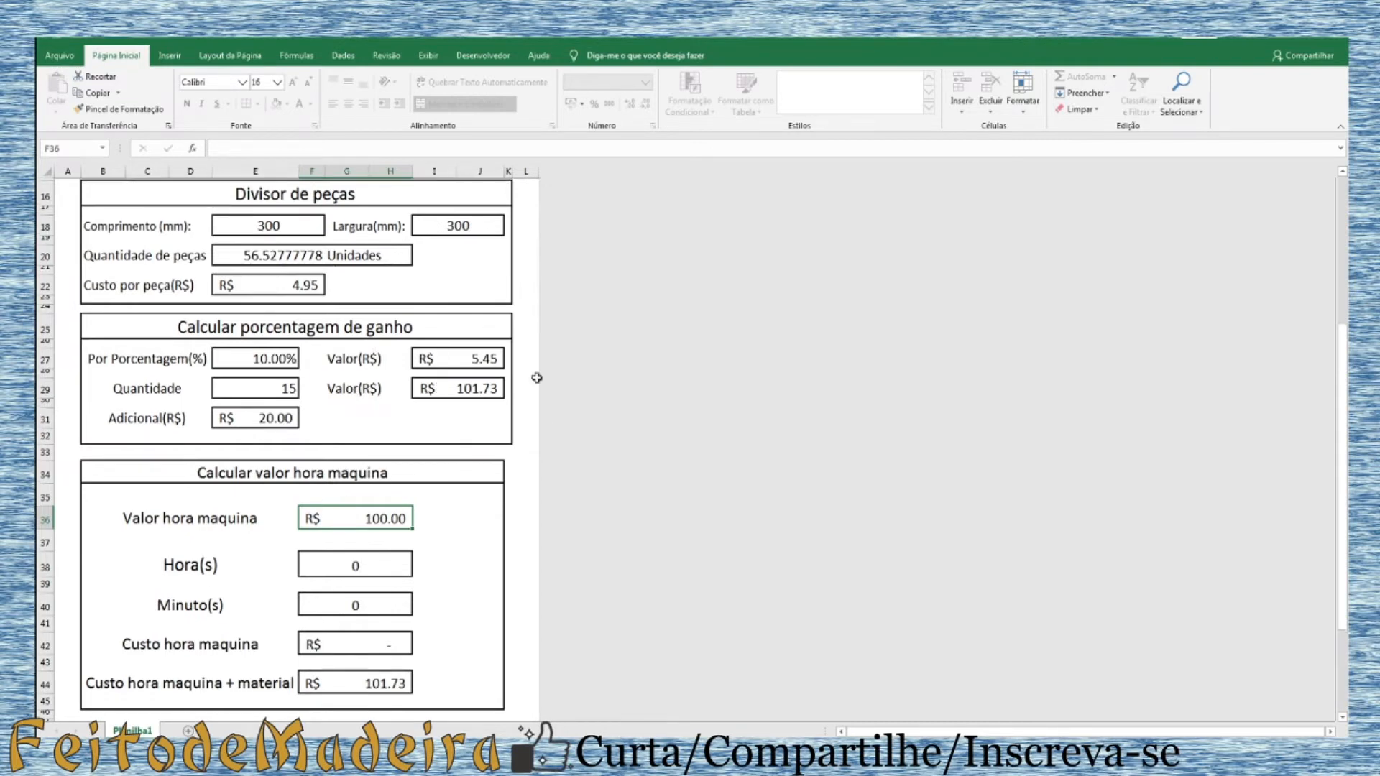
scroll(537, 378, up, 1)
scroll(343, 453, down, 1)
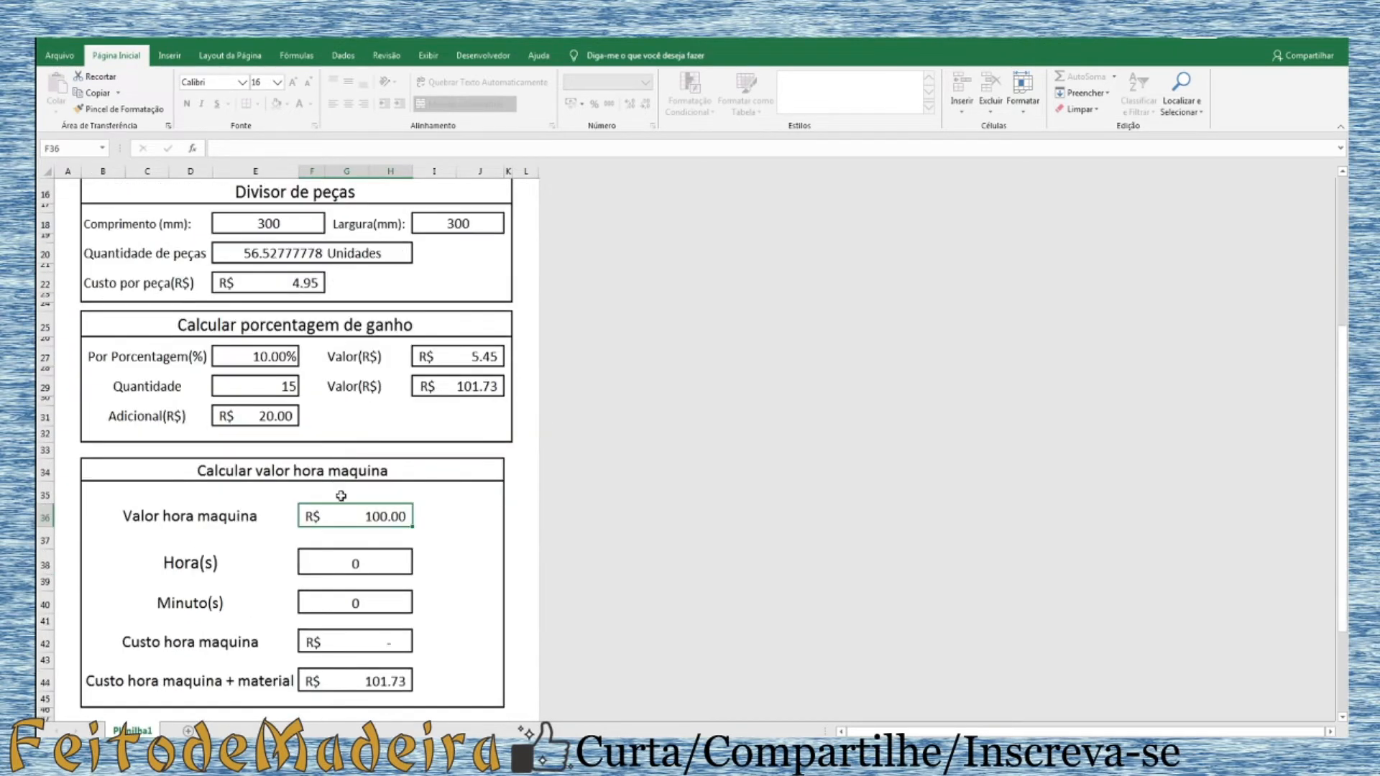
Set the machine time to 15 minutes under Minuto(s) in the machine-hour section
click(368, 563)
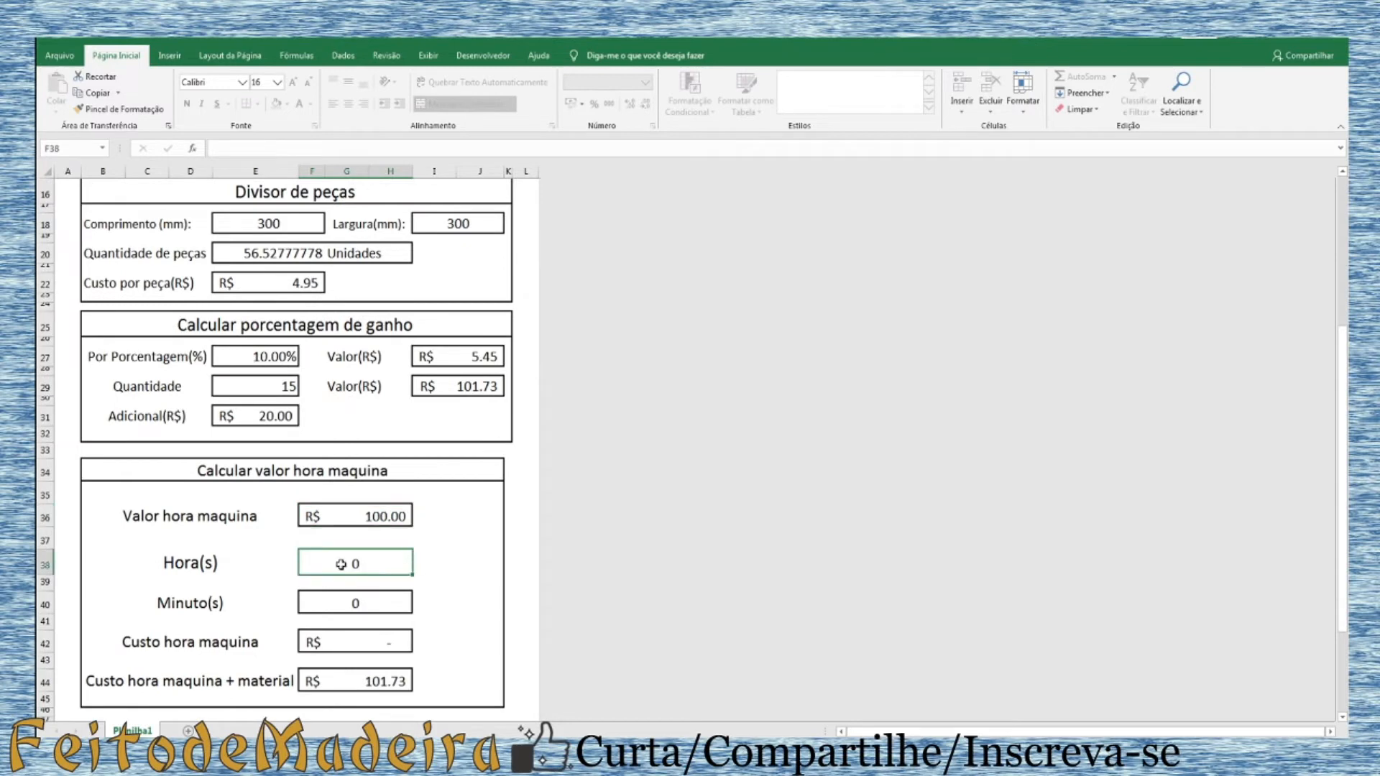
click(377, 602)
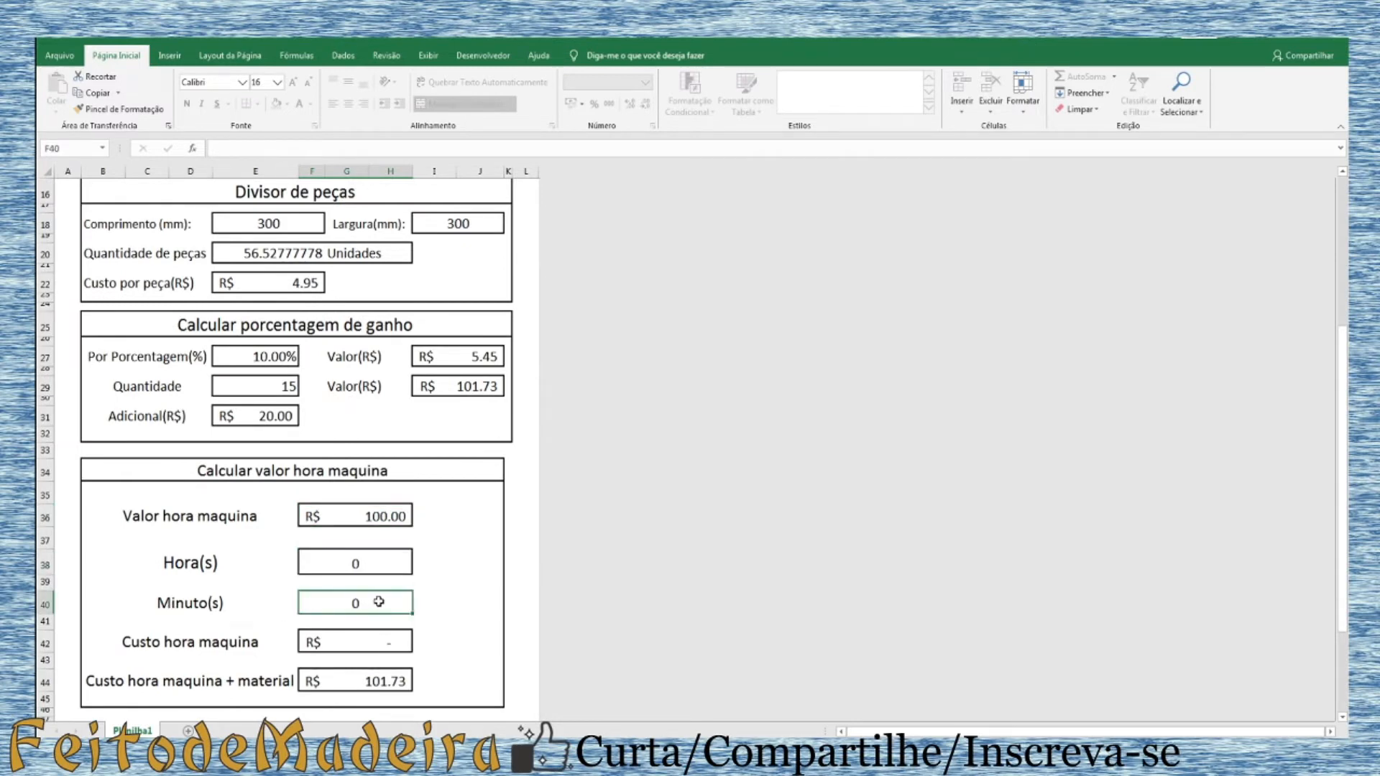
text(15)
key(Return)
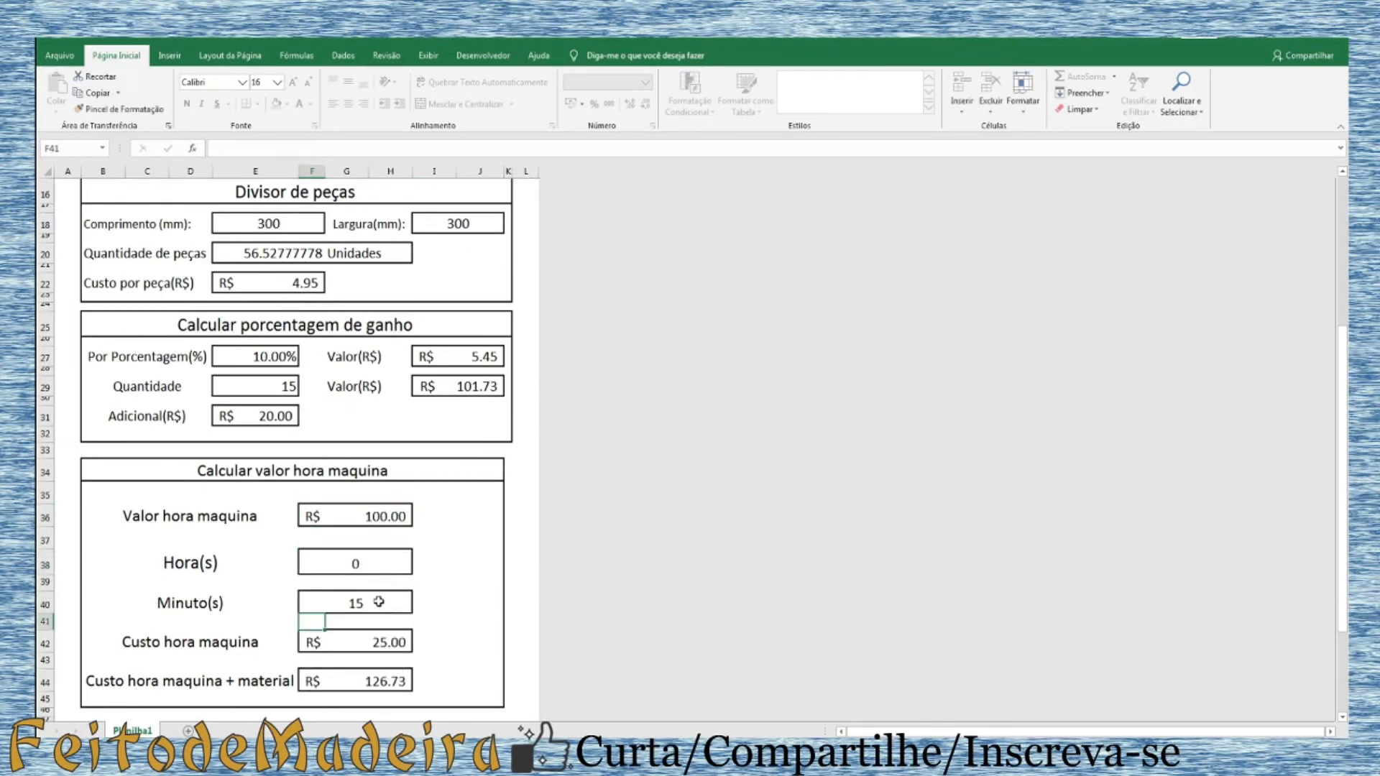
Change the machine time under Minuto(s) to 90 minutes
click(378, 602)
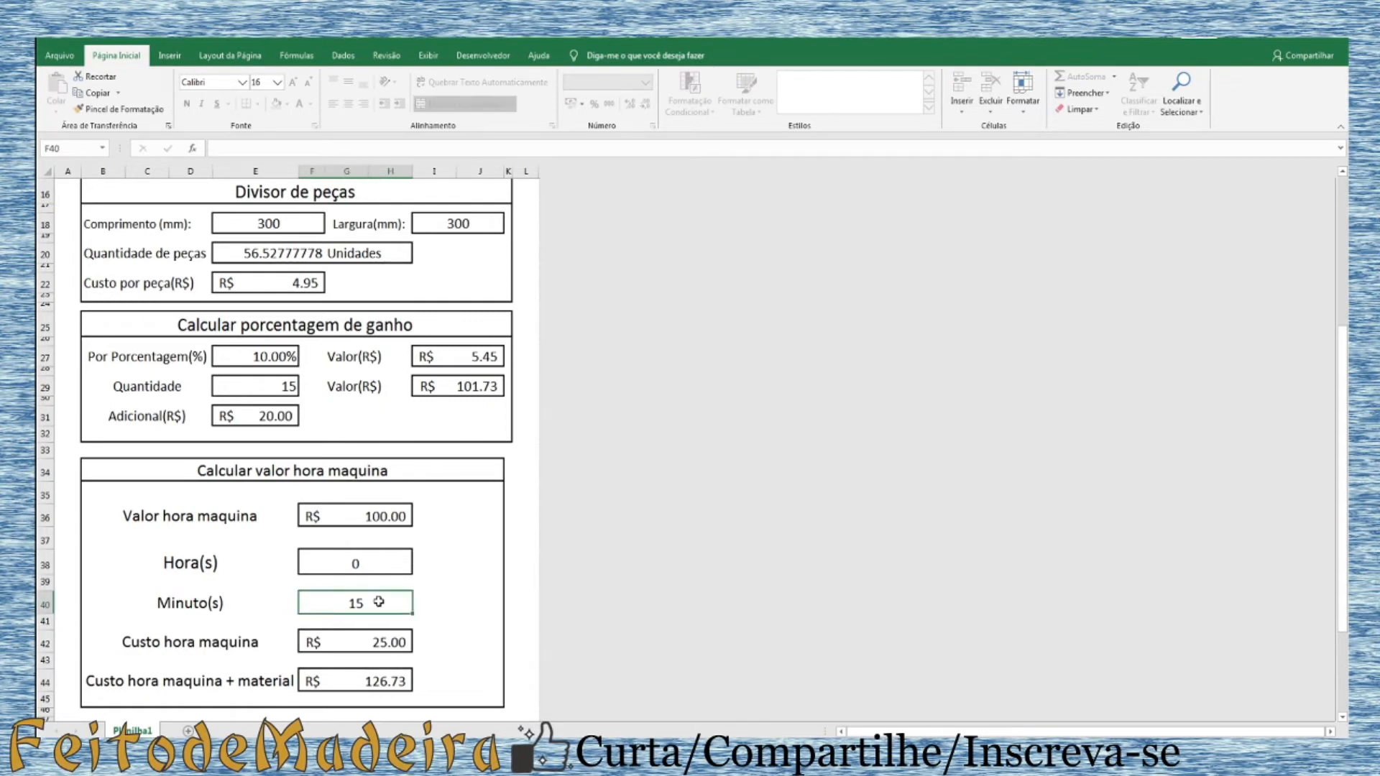
text(90)
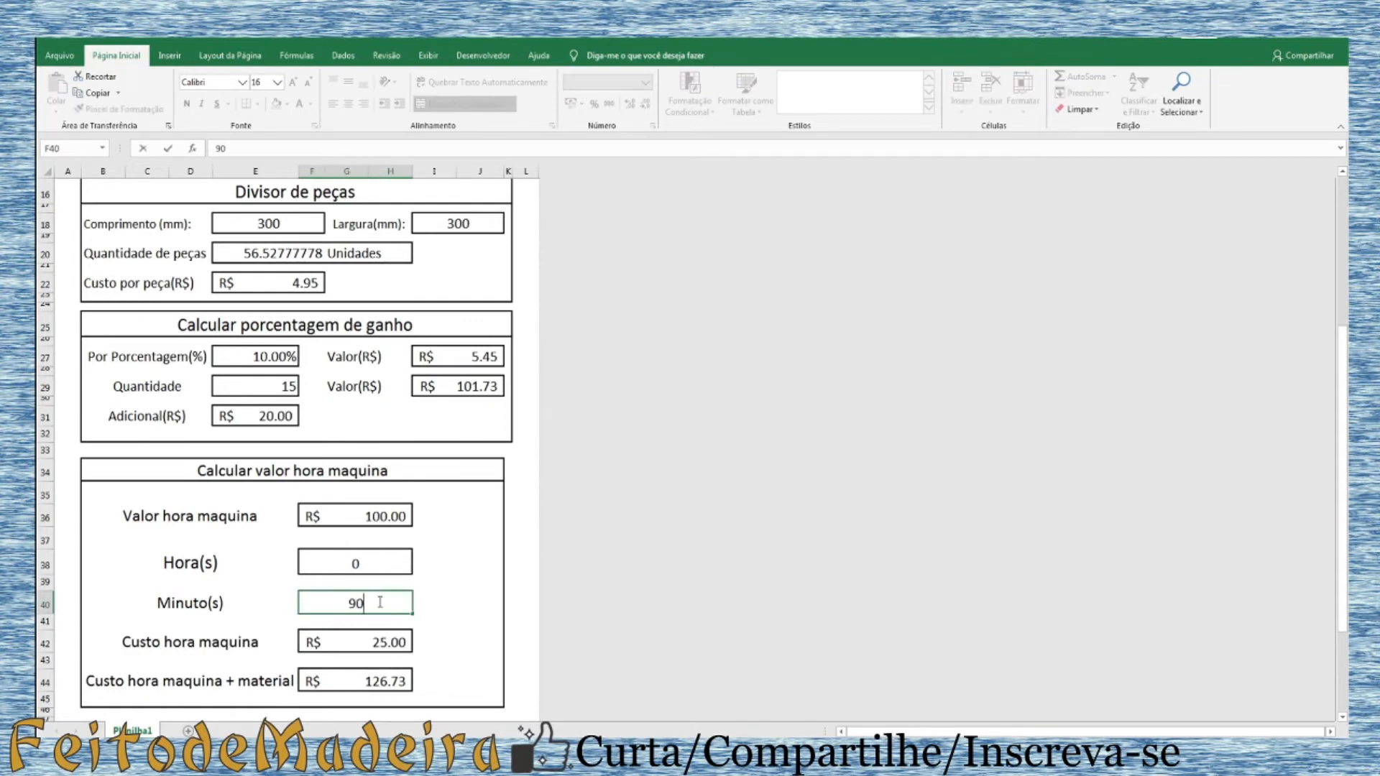
key(Return)
click(379, 602)
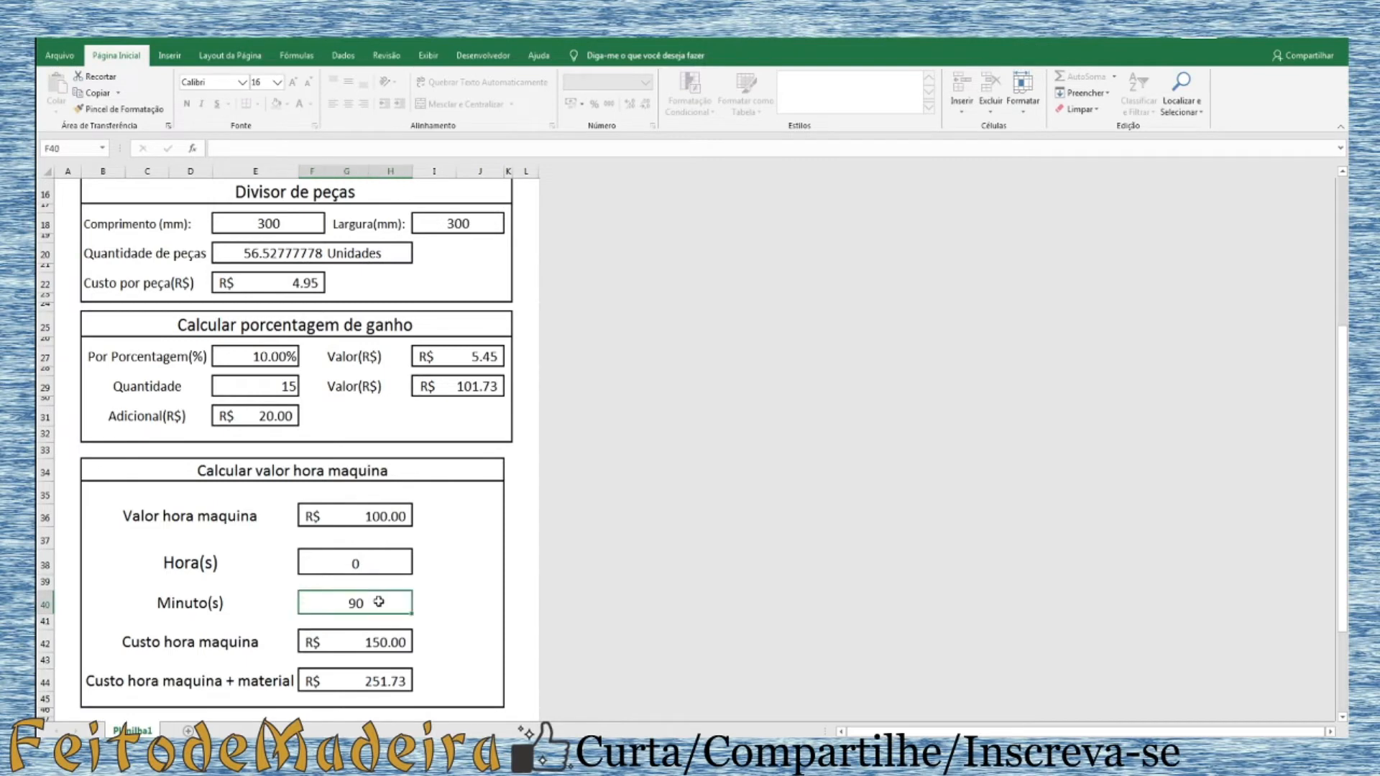
Set the machine time to 1 hour under Hora(s) and 20 minutes under Minuto(s)
click(375, 567)
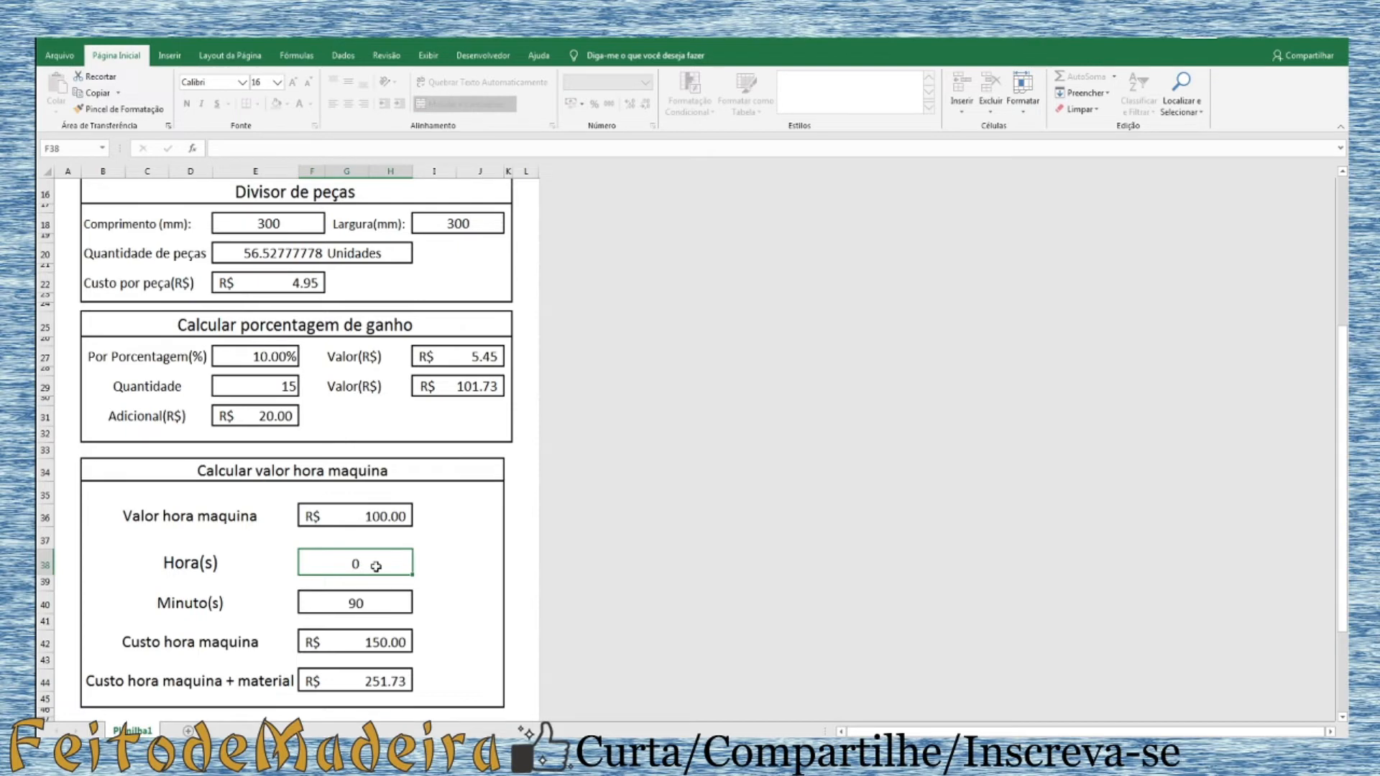
text(1)
click(389, 600)
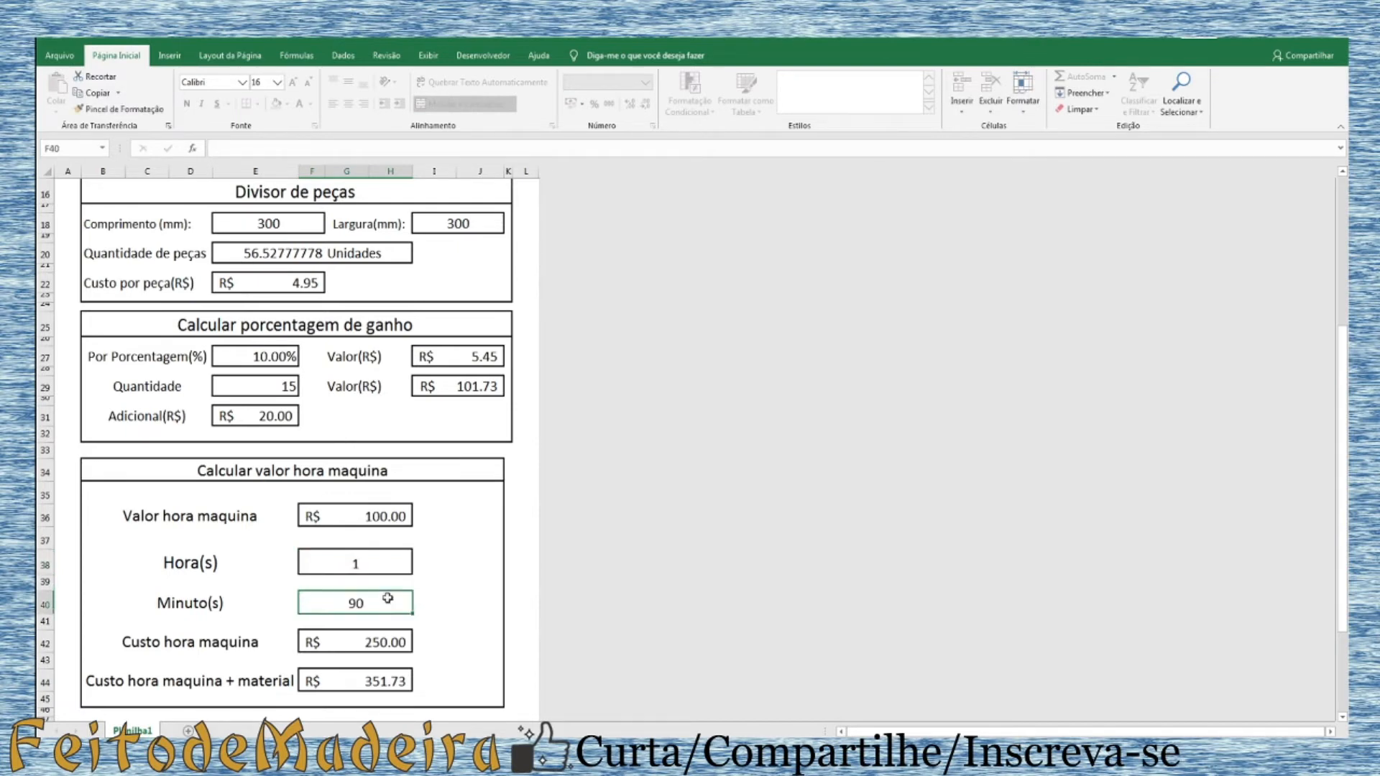
text(20)
key(Return)
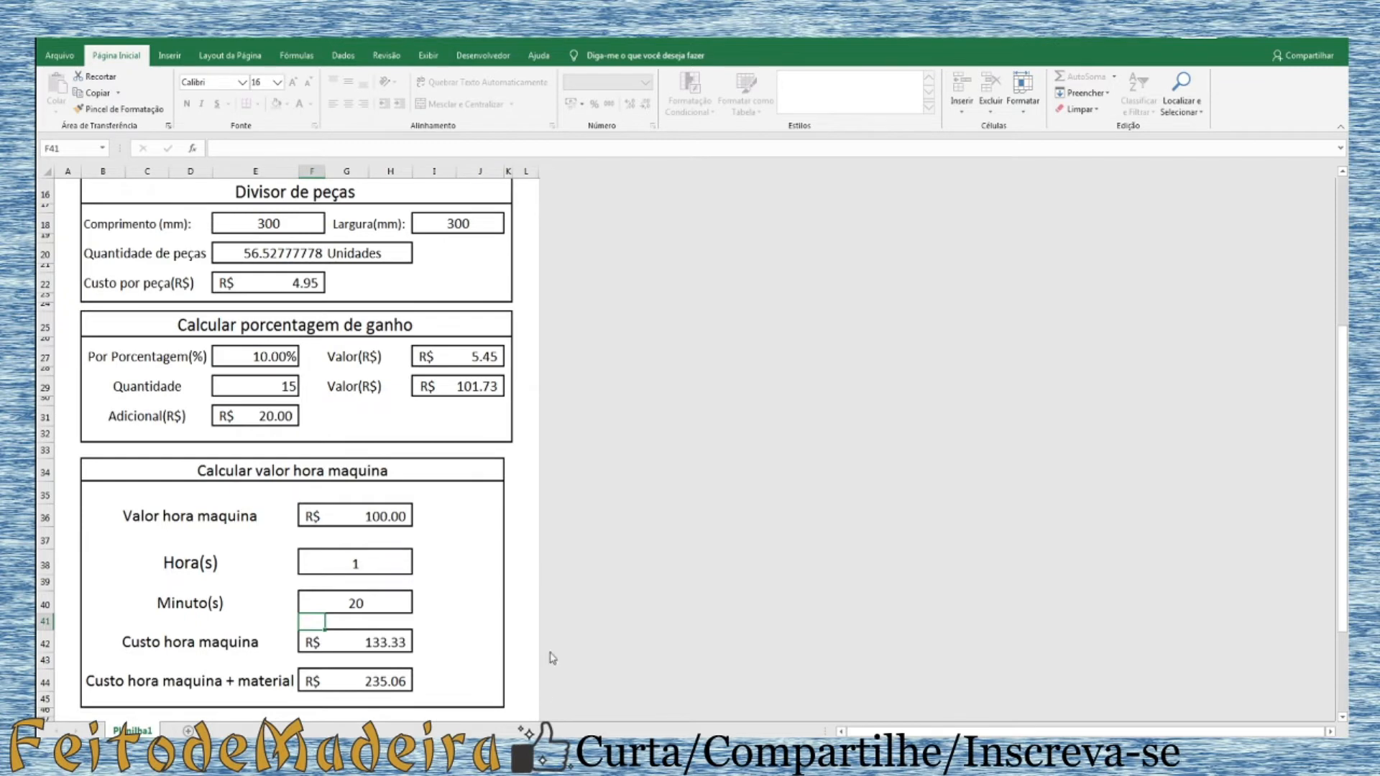
Review the piece, profit and machine cost sections, and switch to the sheet drawing to examine the letter A pieces
scroll(515, 476, down, 2)
scroll(516, 476, up, 3)
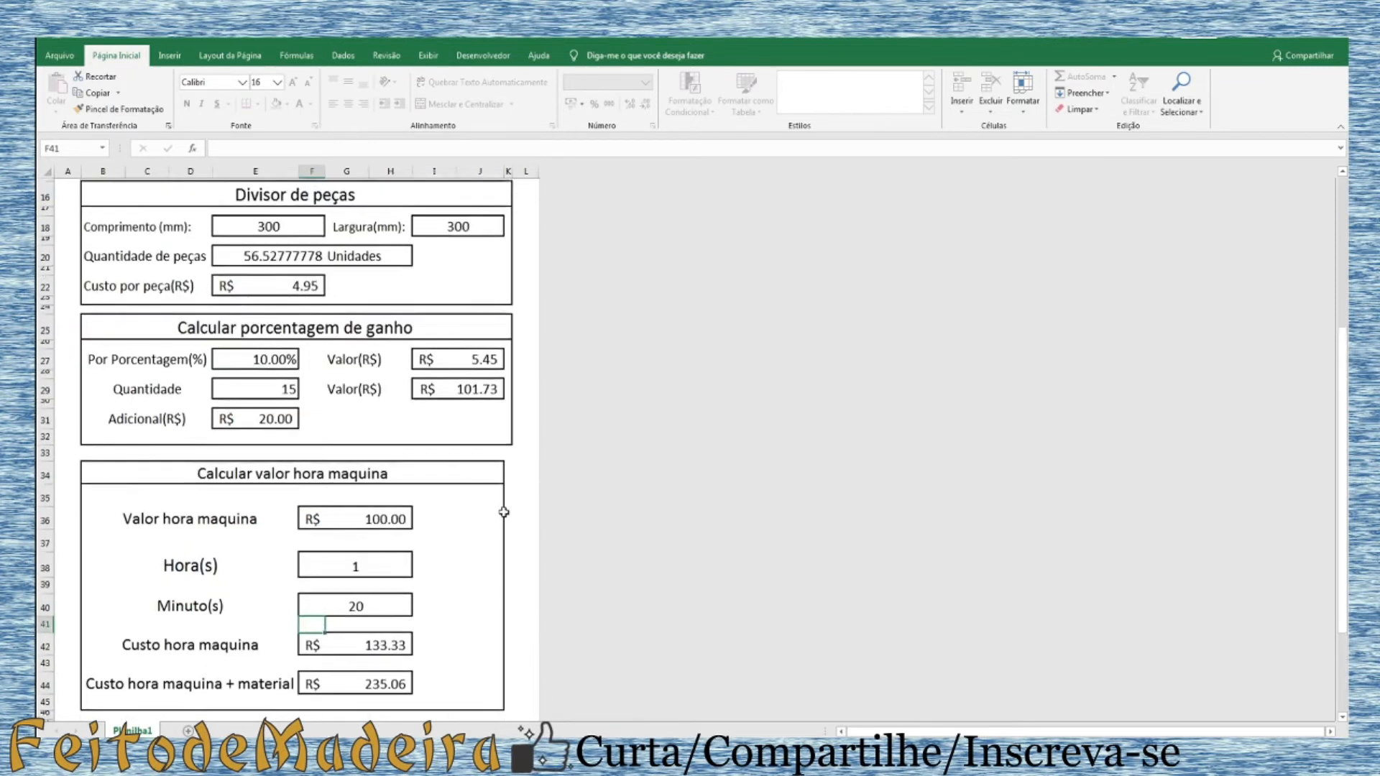
scroll(302, 417, up, 3)
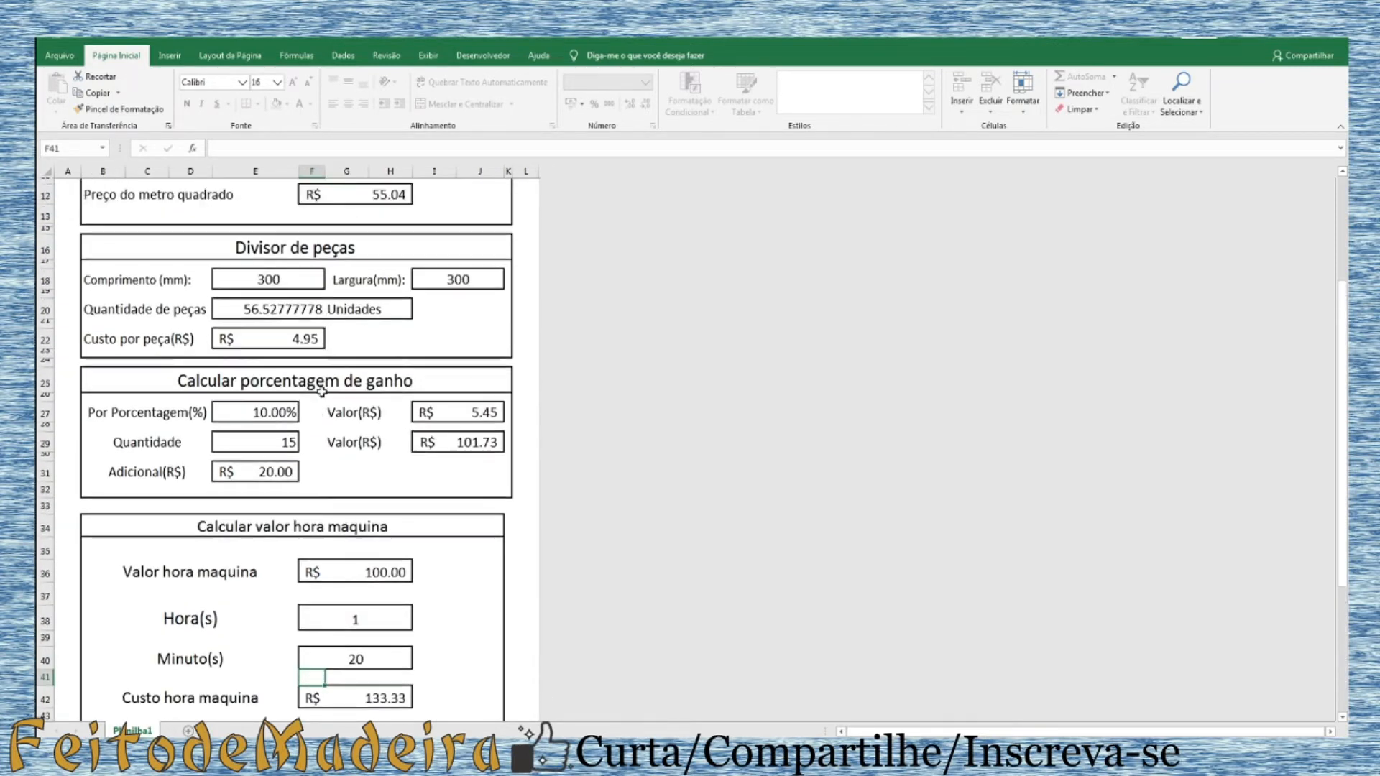
scroll(542, 317, down, 3)
scroll(527, 334, down, 3)
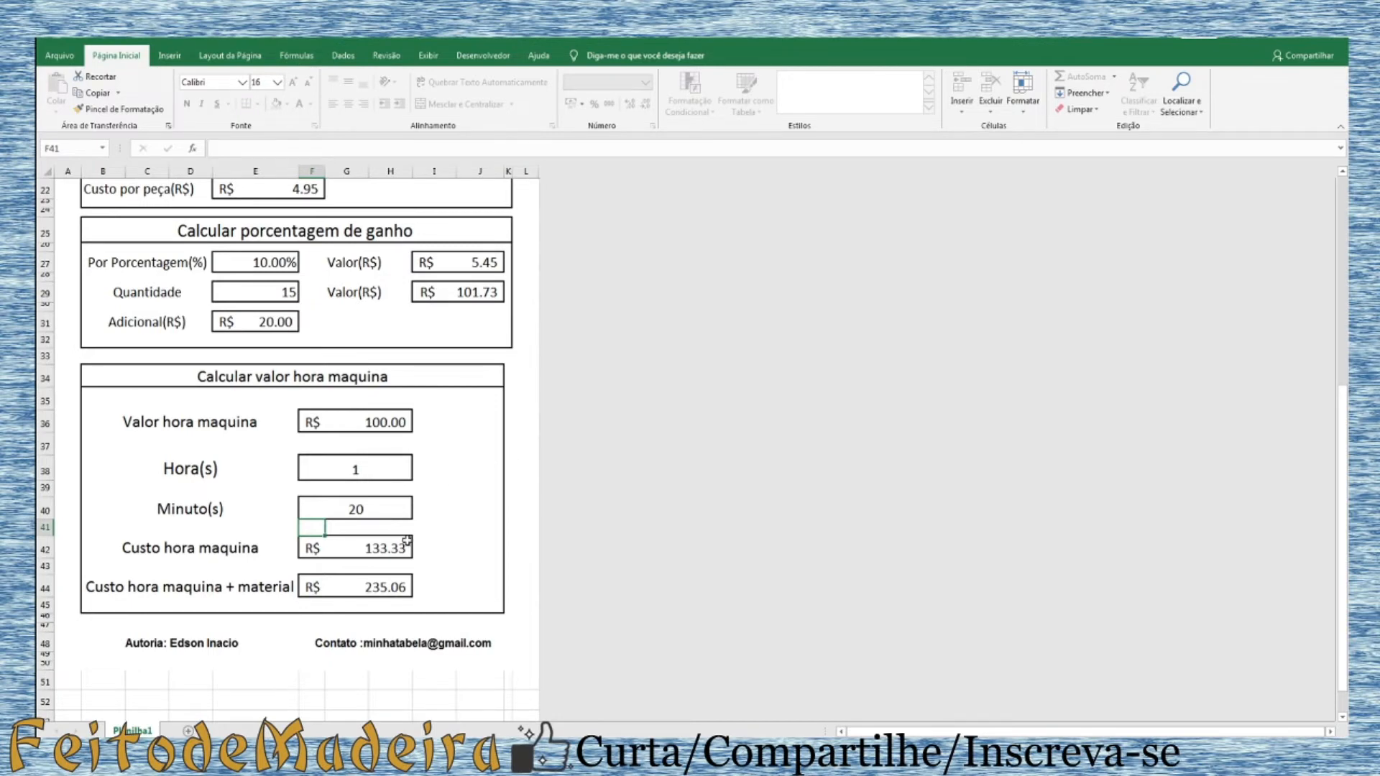
scroll(530, 564, up, 5)
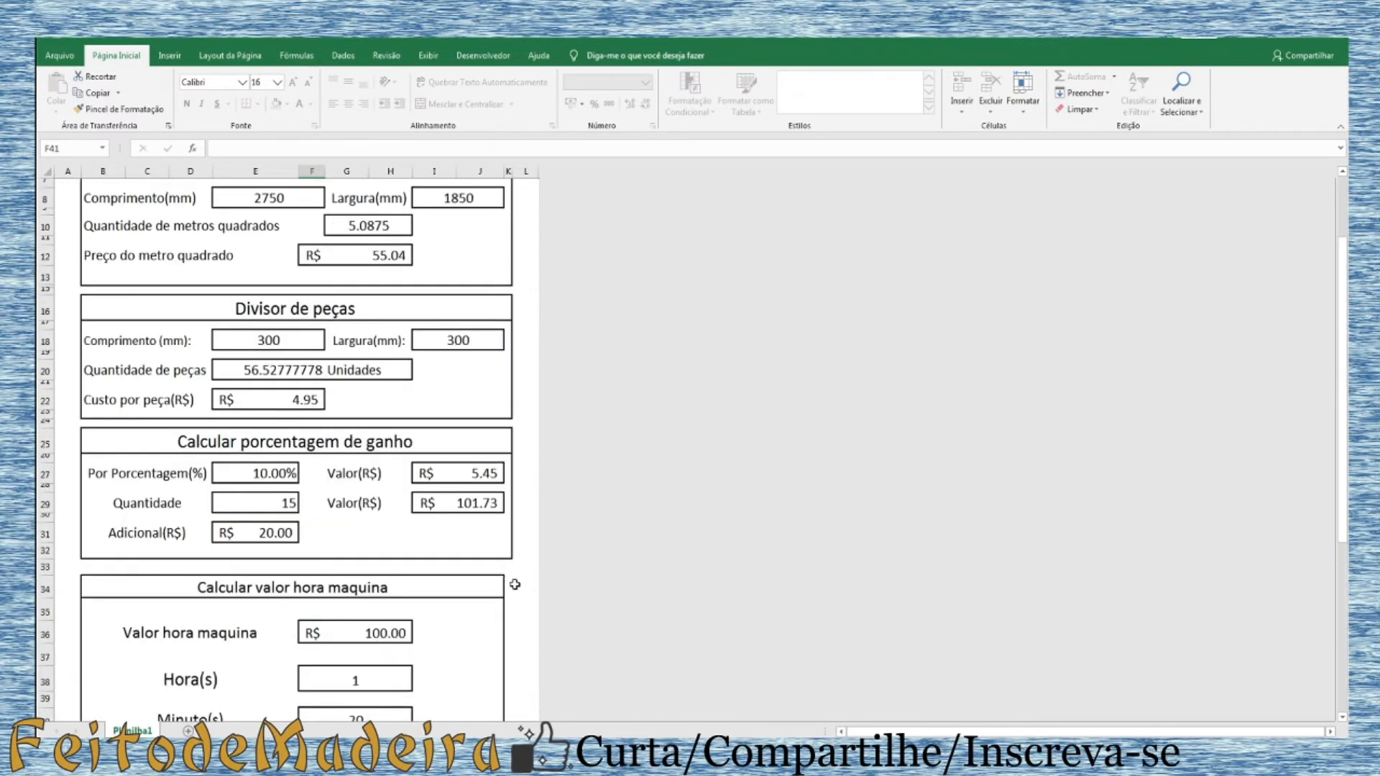
scroll(530, 568, up, 3)
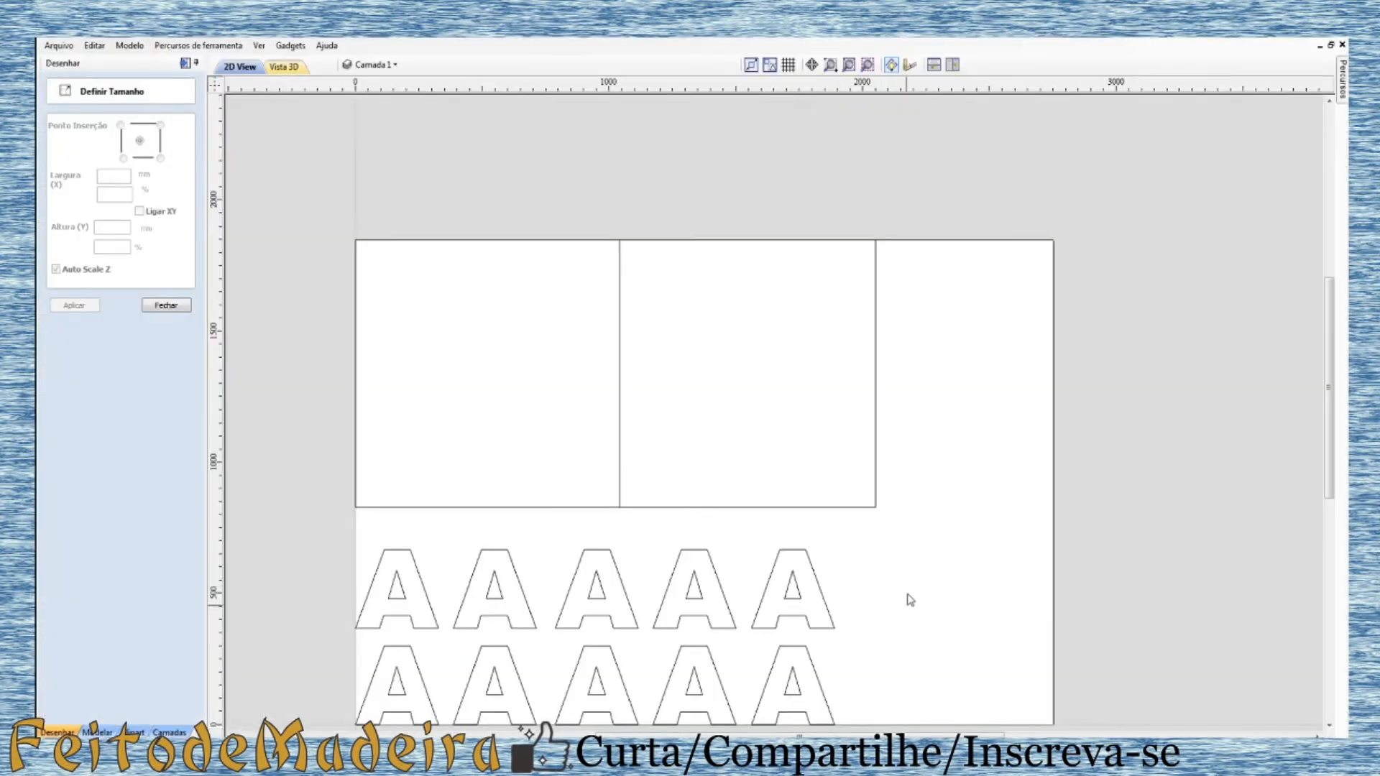
click(393, 650)
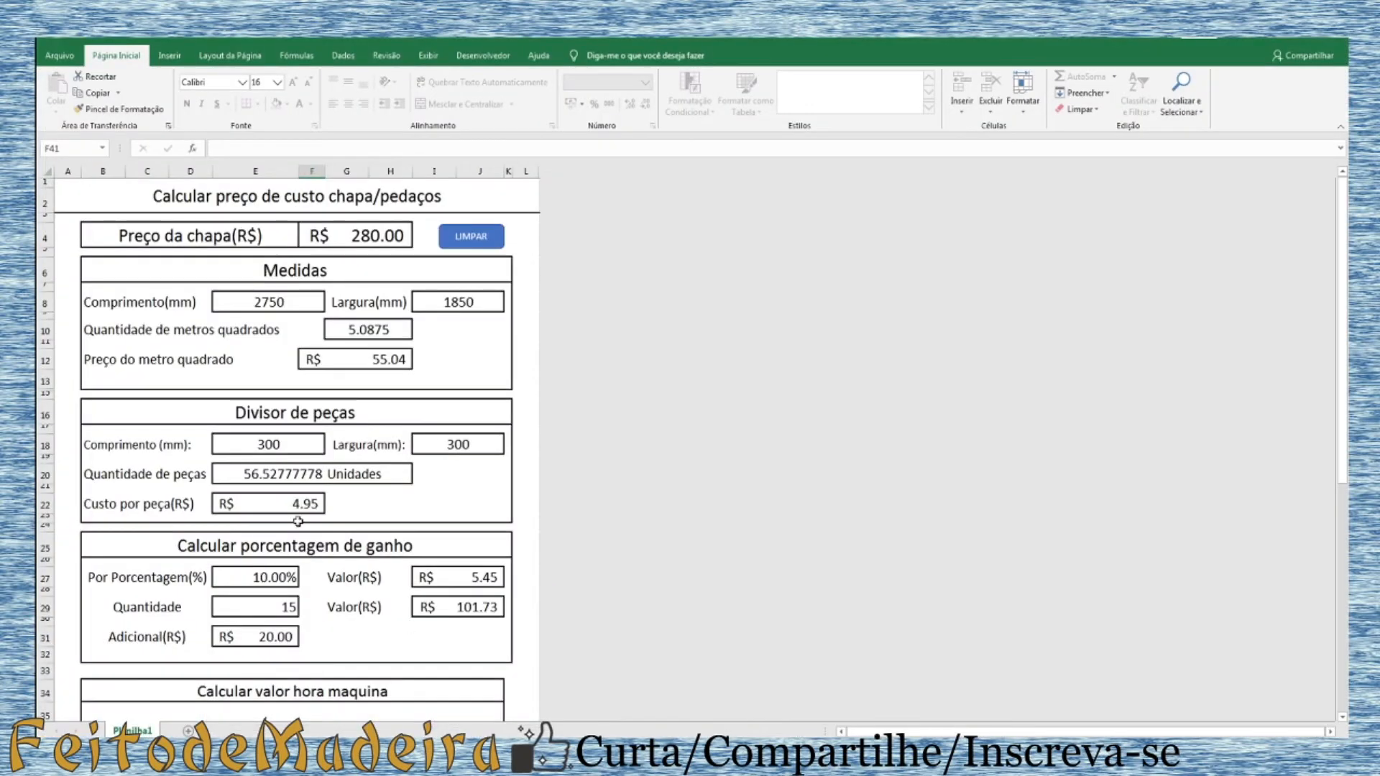
Back in the spreadsheet, set the piece quantity (Quantidade) to 1 in the profit calculation section
click(288, 608)
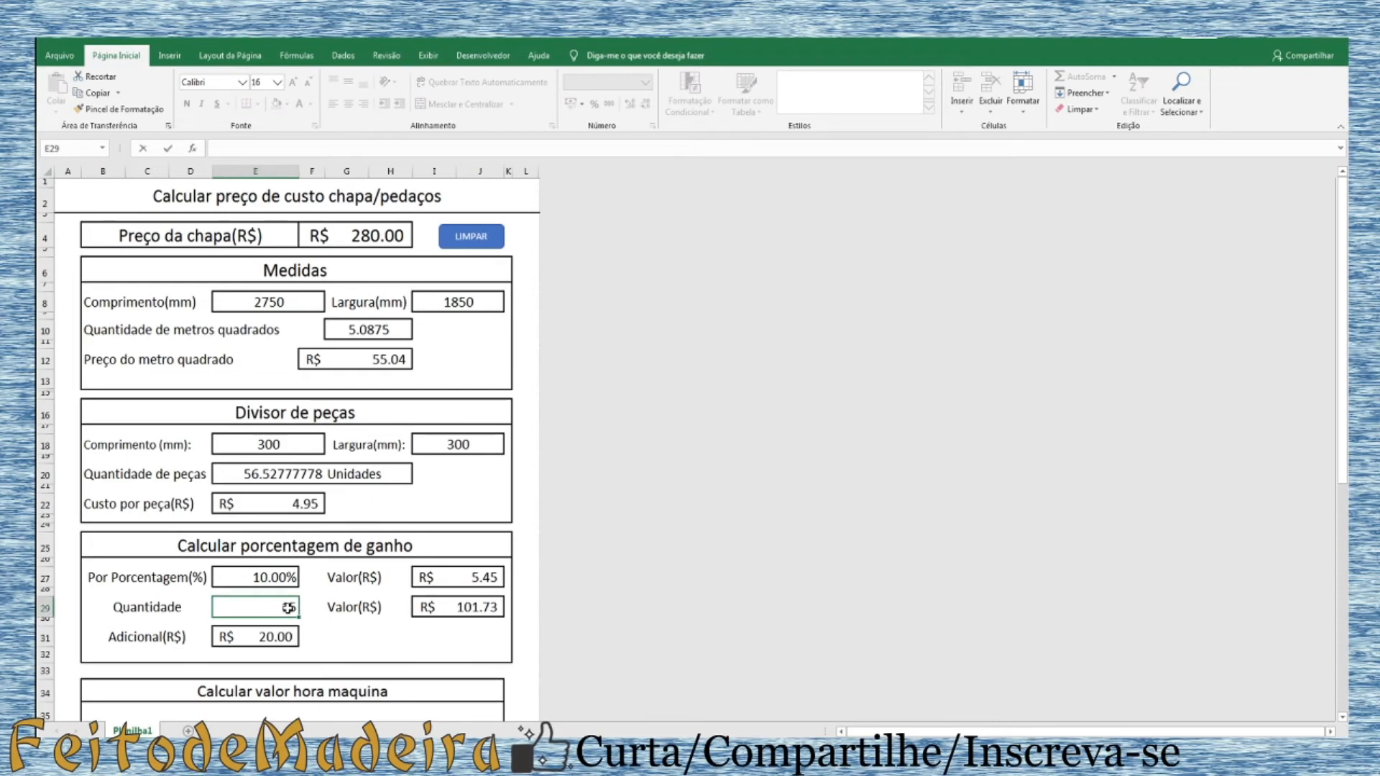
text(1)
scroll(410, 595, down, 3)
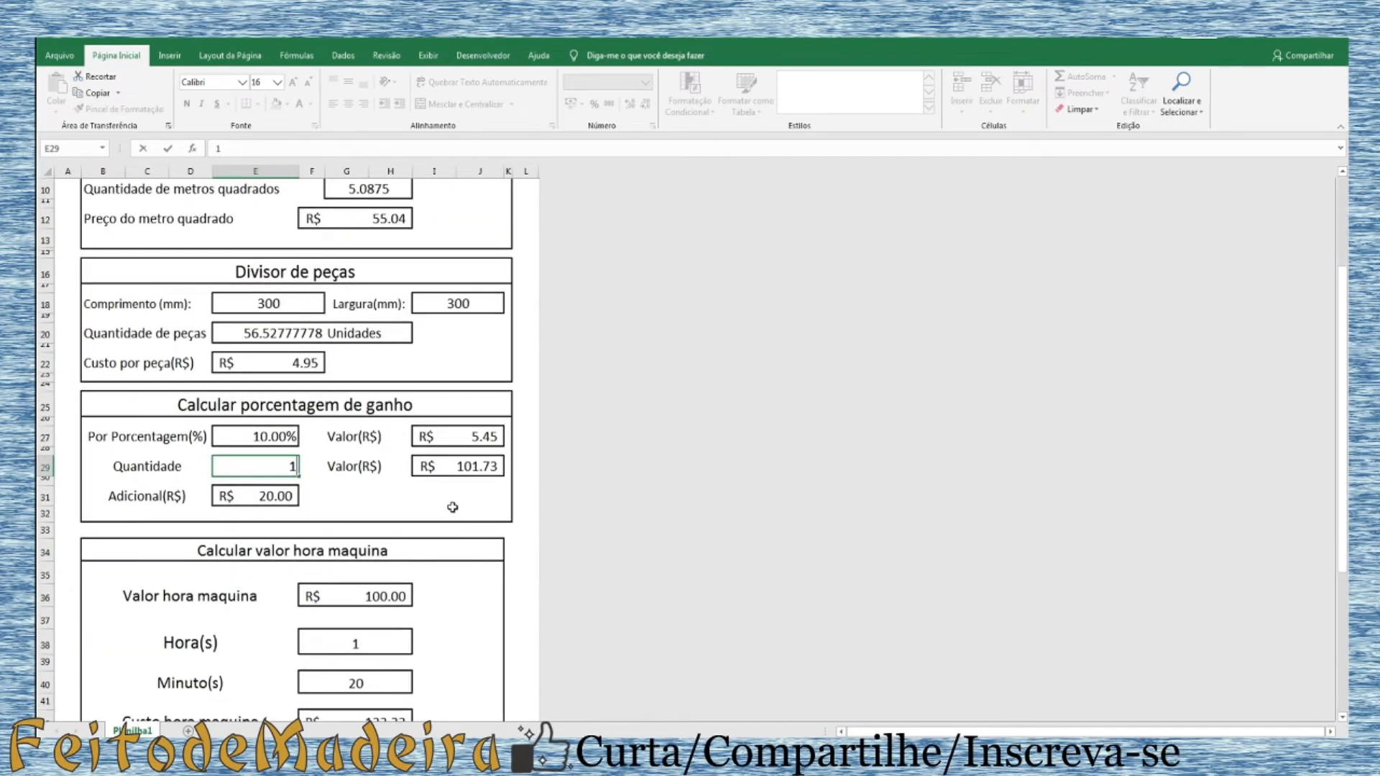
click(452, 508)
Set the machine time to 0 under Hora(s) and 2 under Minuto(s) in the machine cost section
scroll(348, 576, down, 3)
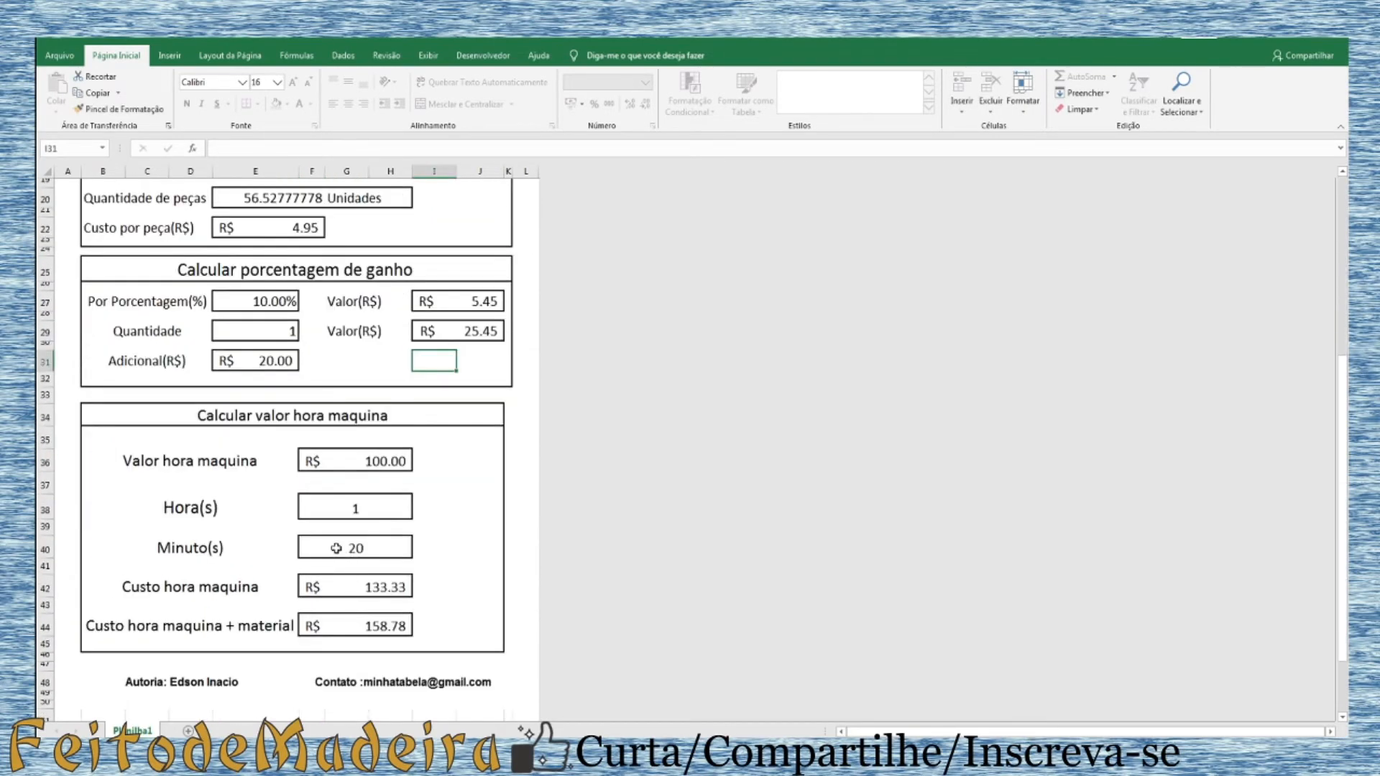
click(368, 551)
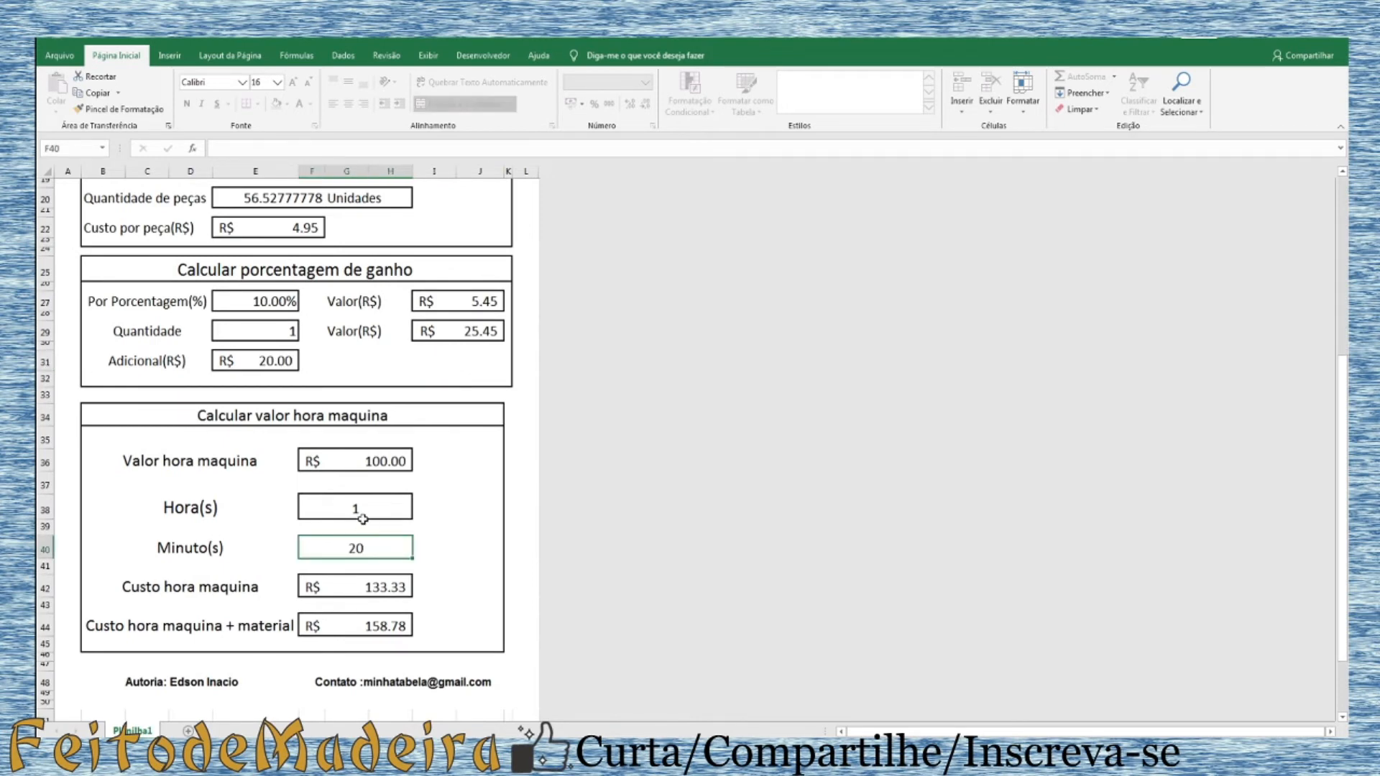
click(363, 518)
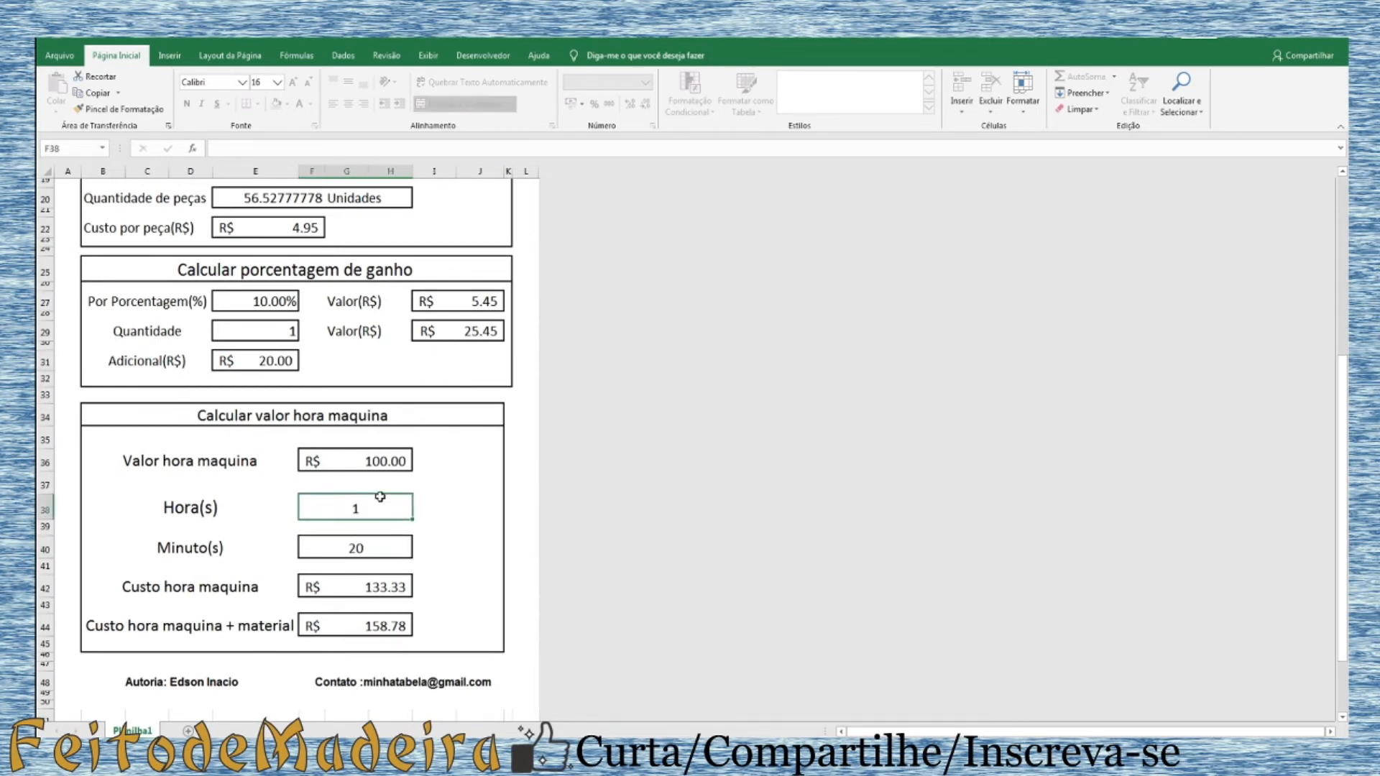
text(0)
click(357, 548)
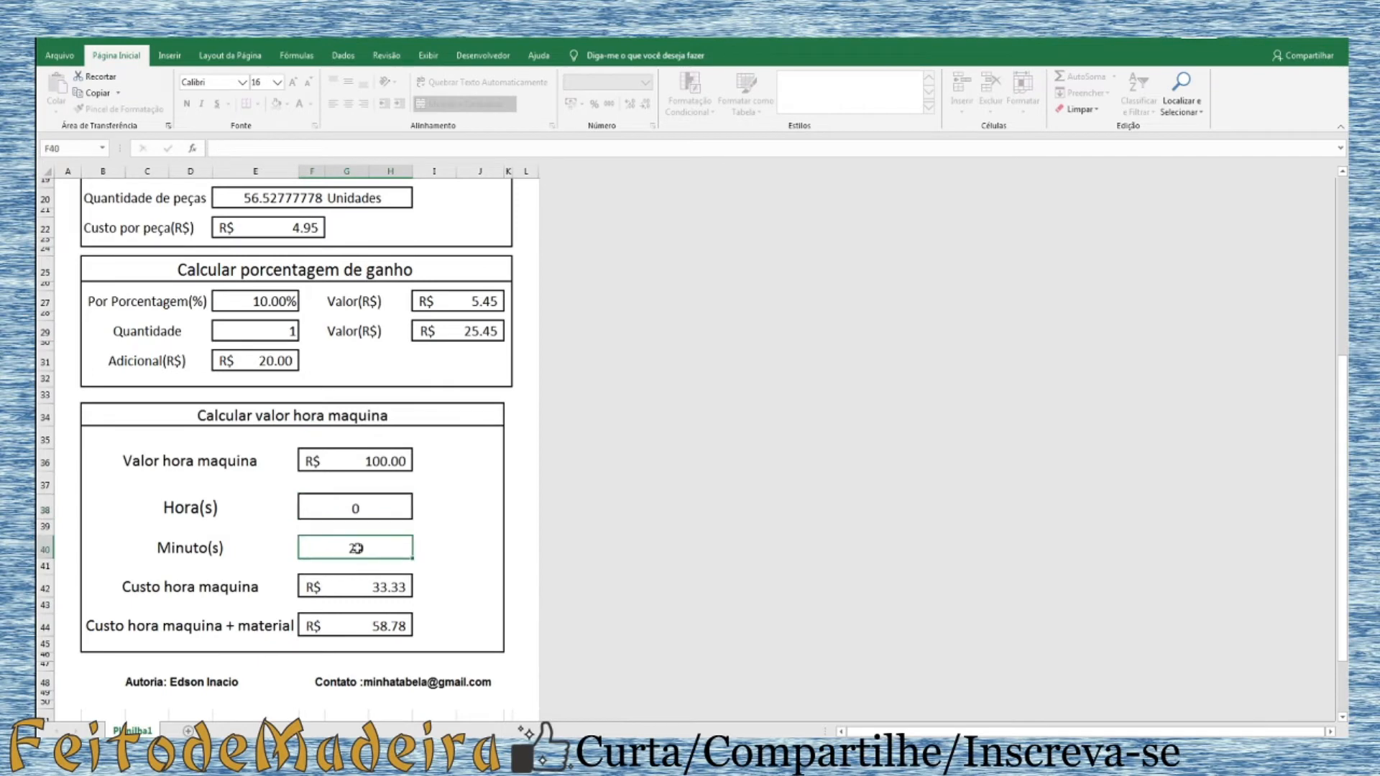
text(2)
key(Return)
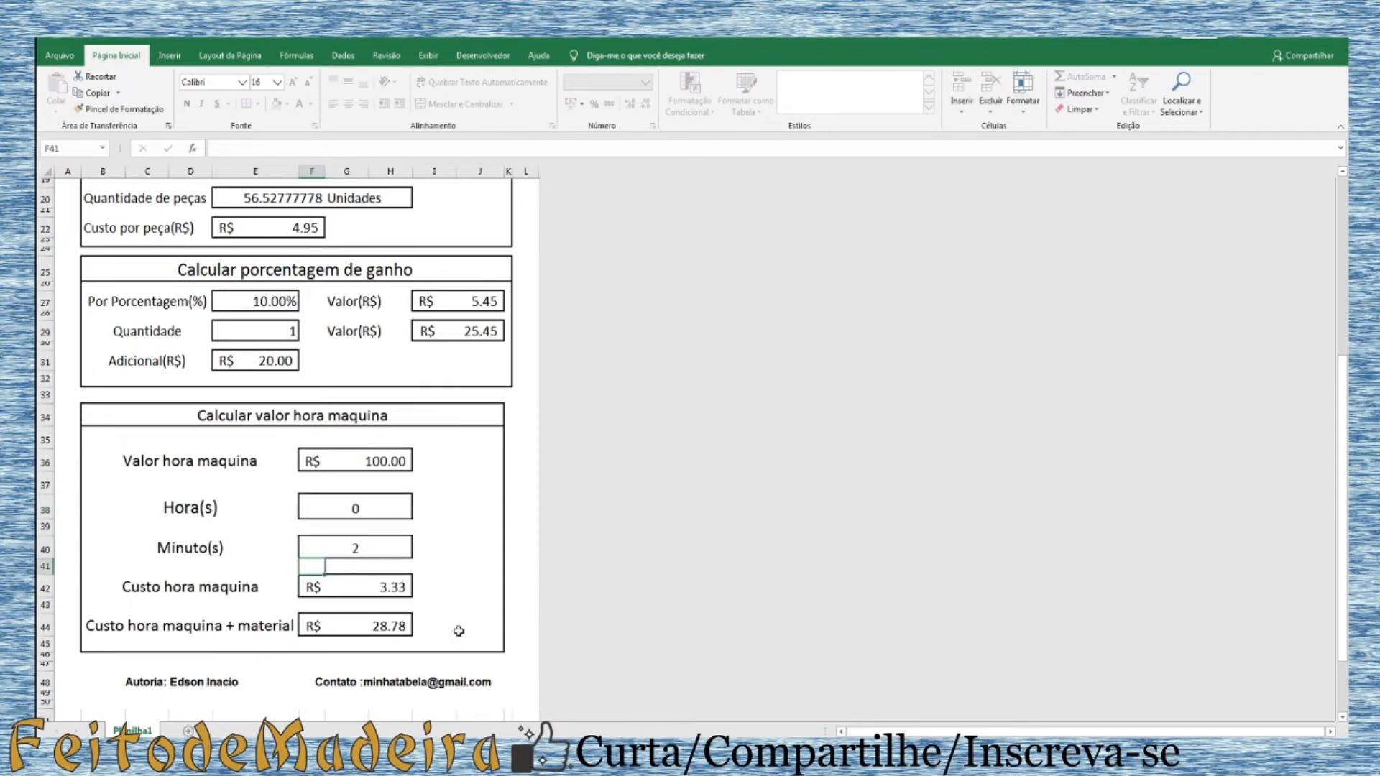
Set the additional charge (Adicional) to 0 in the profit calculation section
scroll(459, 631, down, 4)
scroll(481, 650, up, 1)
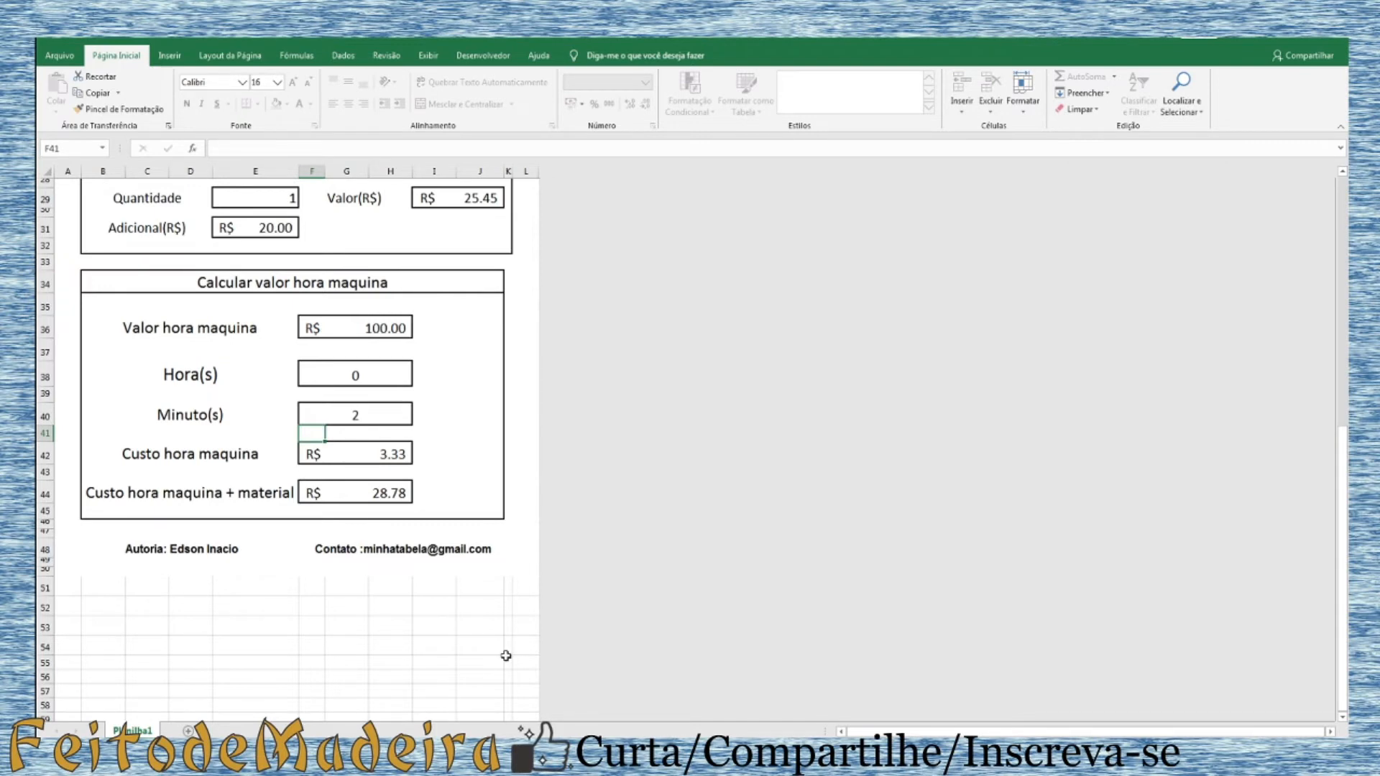
scroll(539, 338, up, 4)
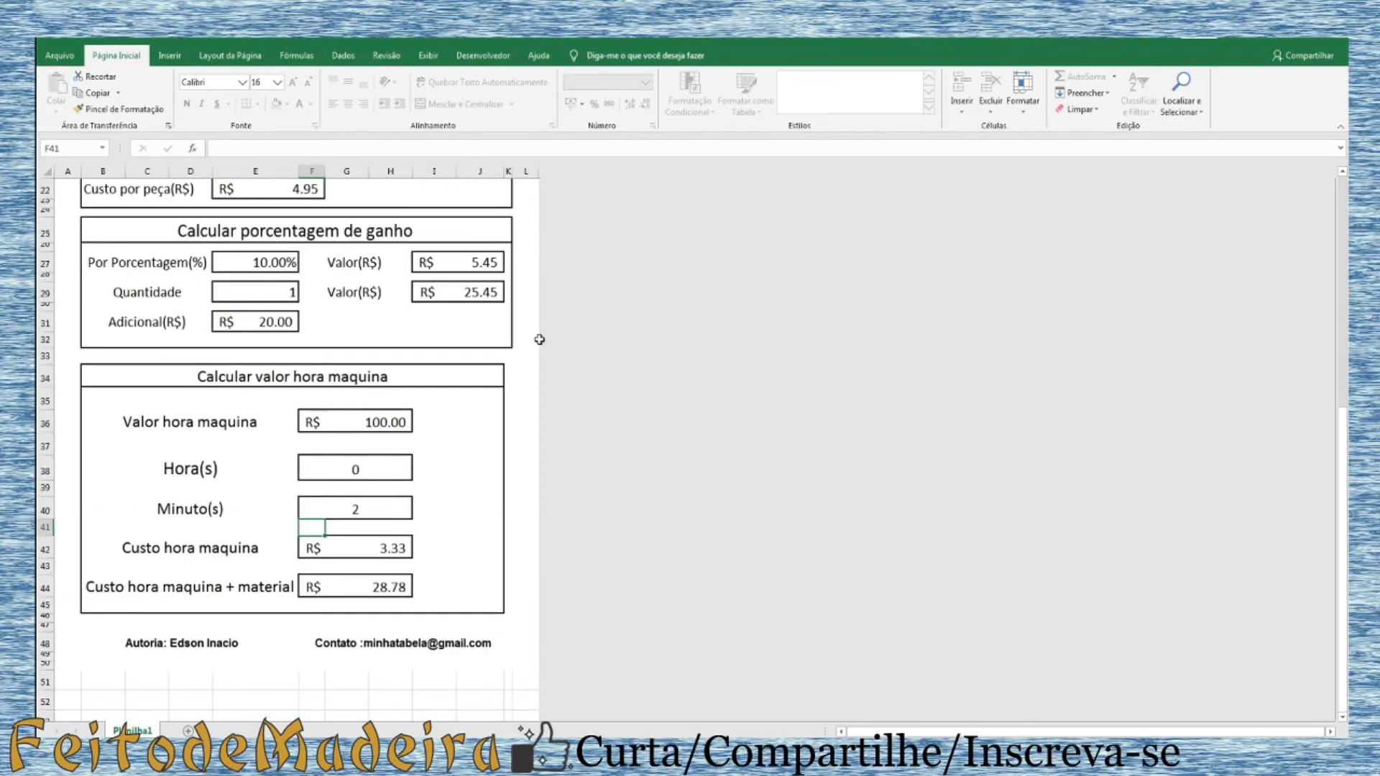
scroll(527, 377, down, 2)
click(263, 322)
text(0)
key(Return)
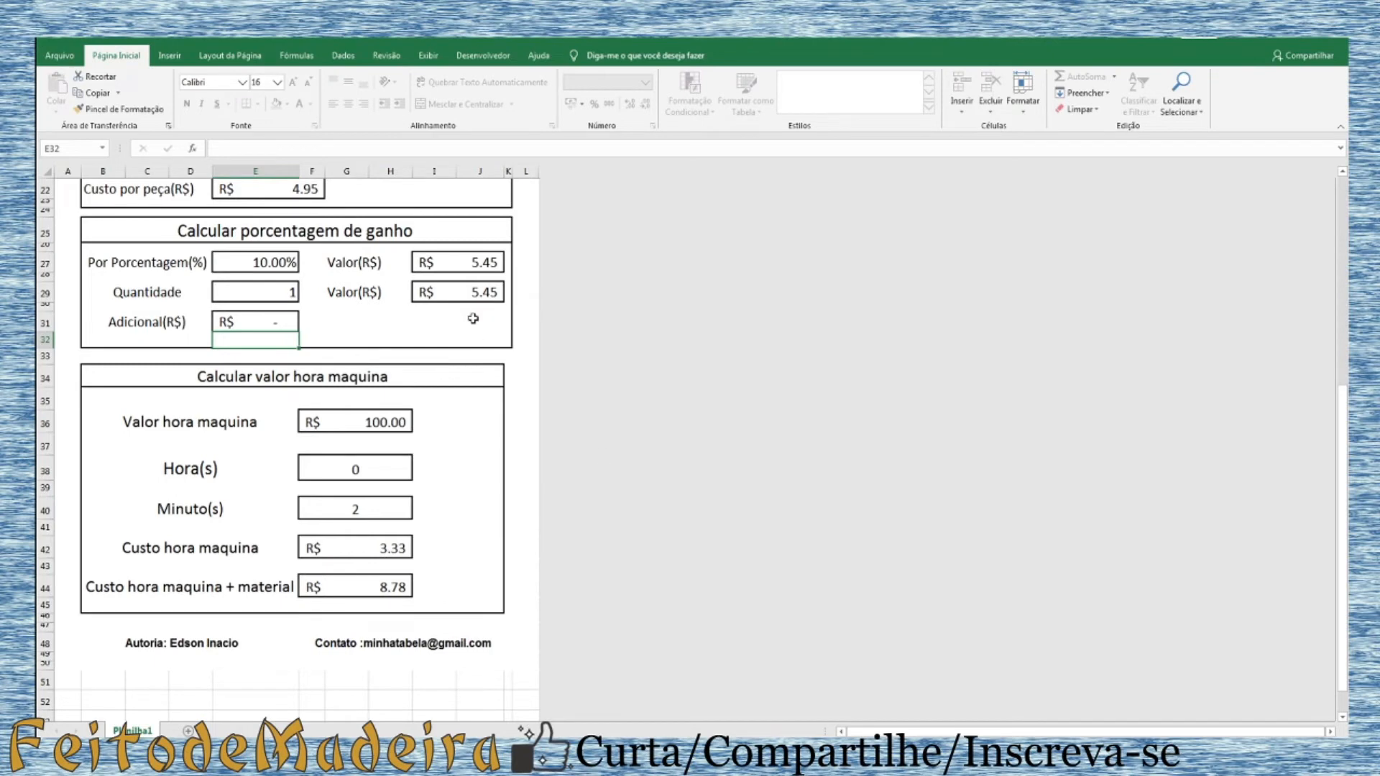
Check the combined machine and material cost, examine the letter A pieces in the sheet drawing, and return to review the spreadsheet sections
click(392, 585)
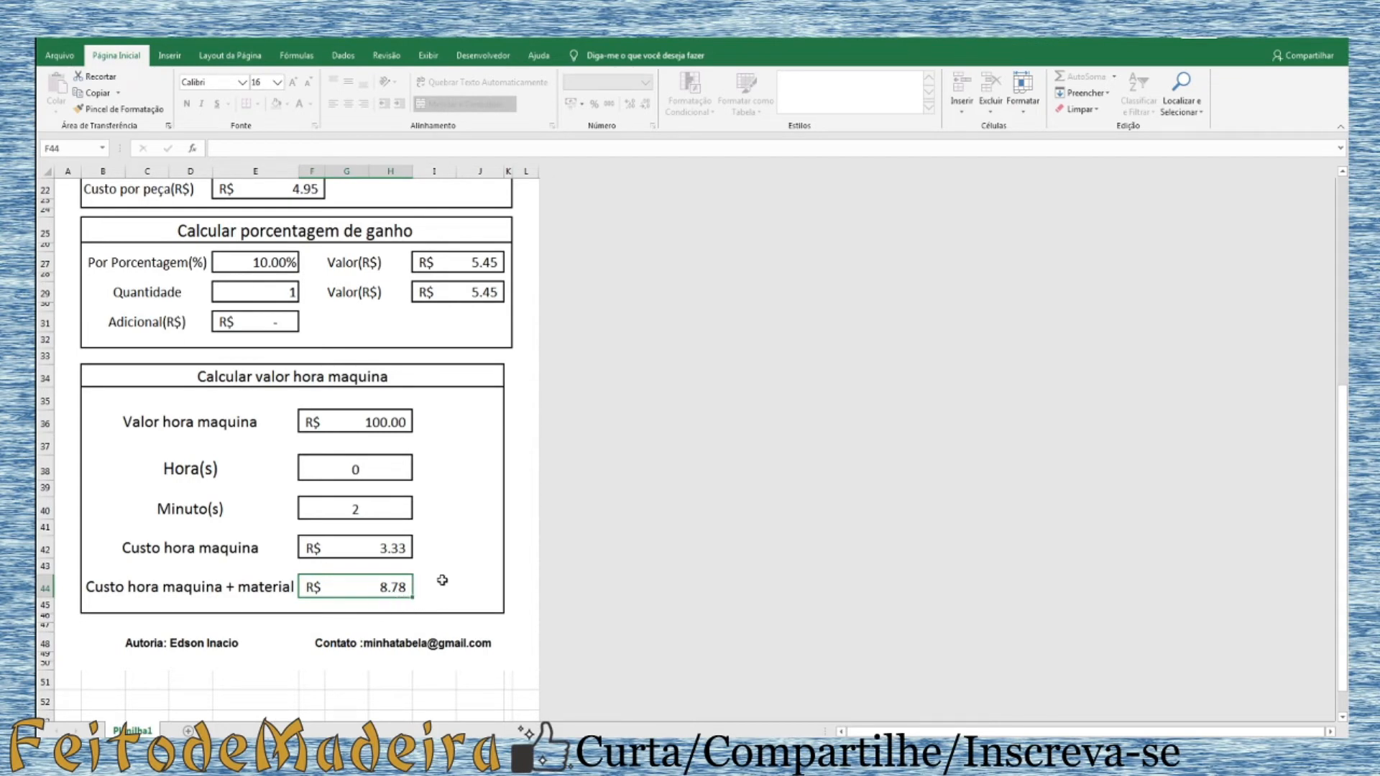
click(598, 748)
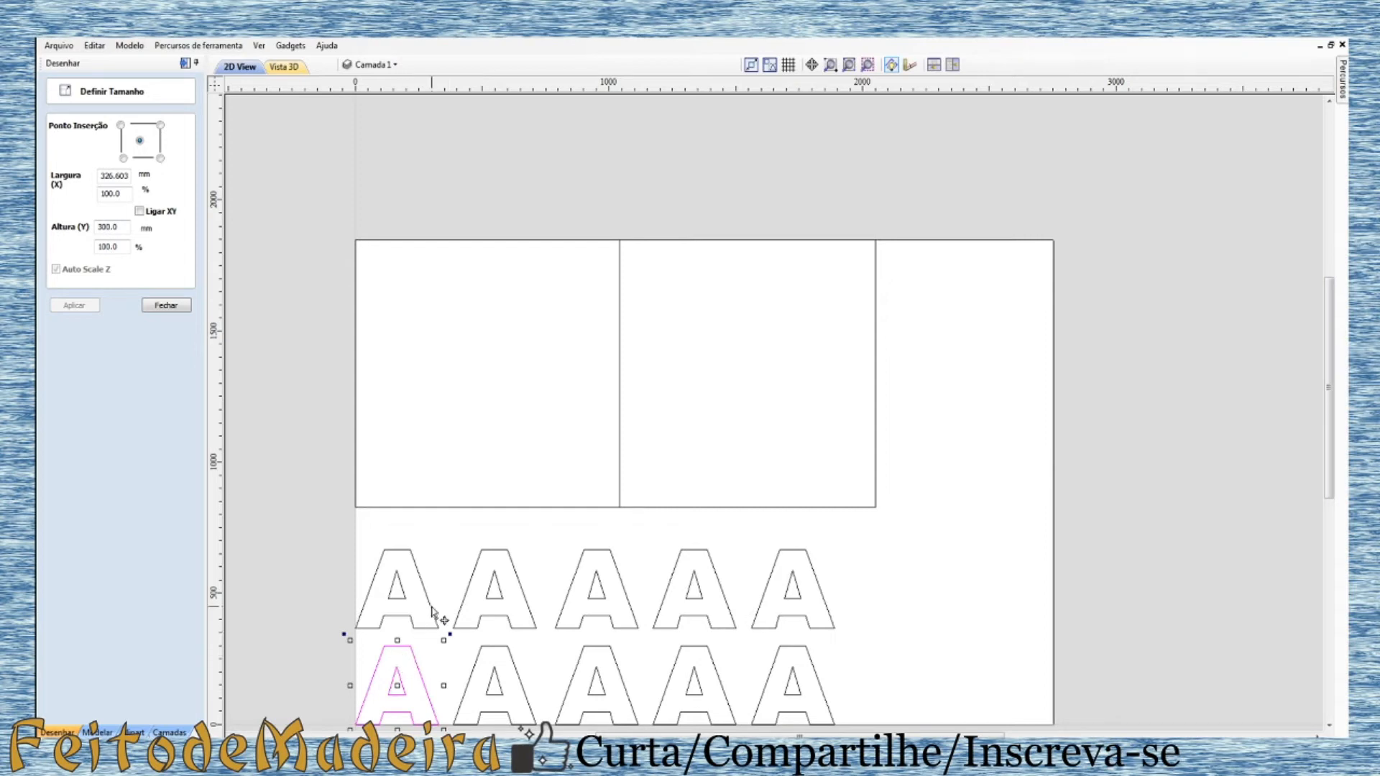
click(567, 751)
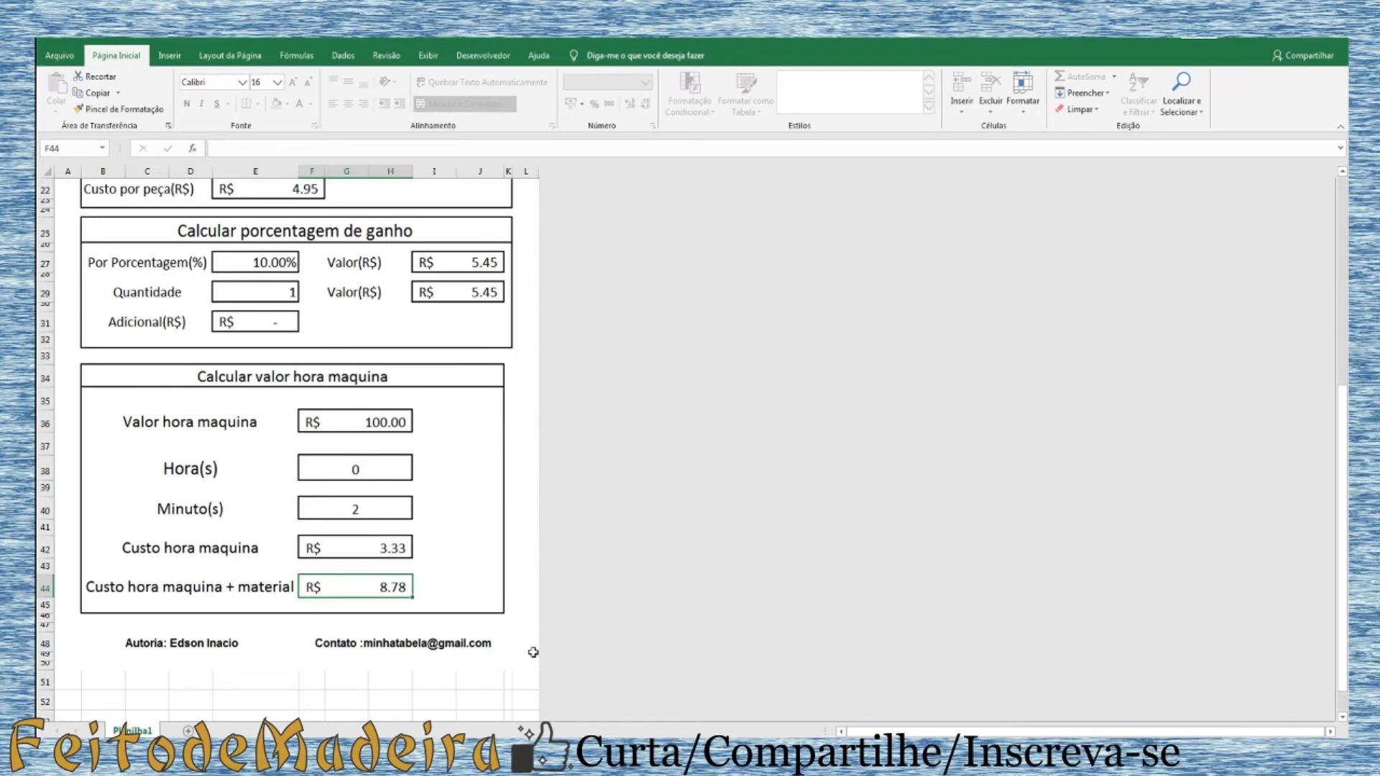
click(363, 479)
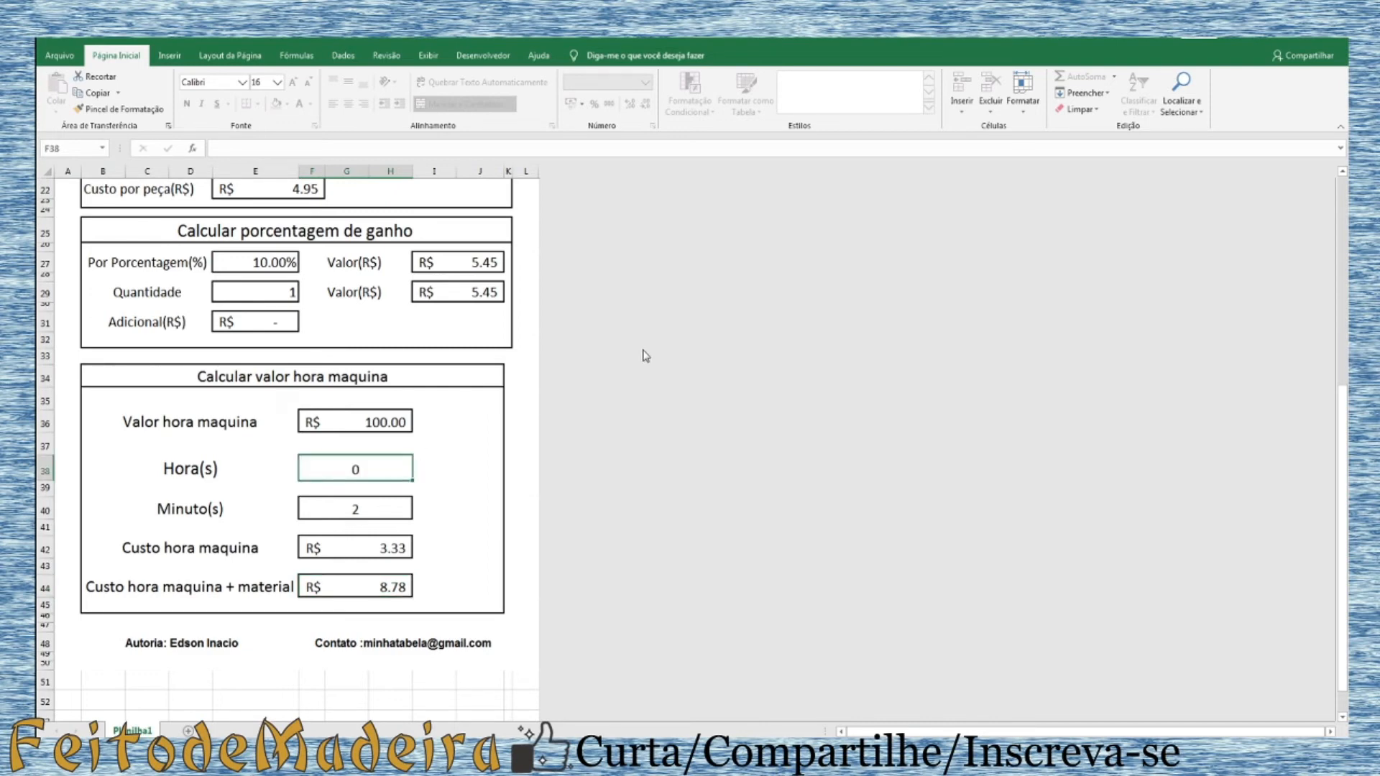
scroll(880, 368, up, 6)
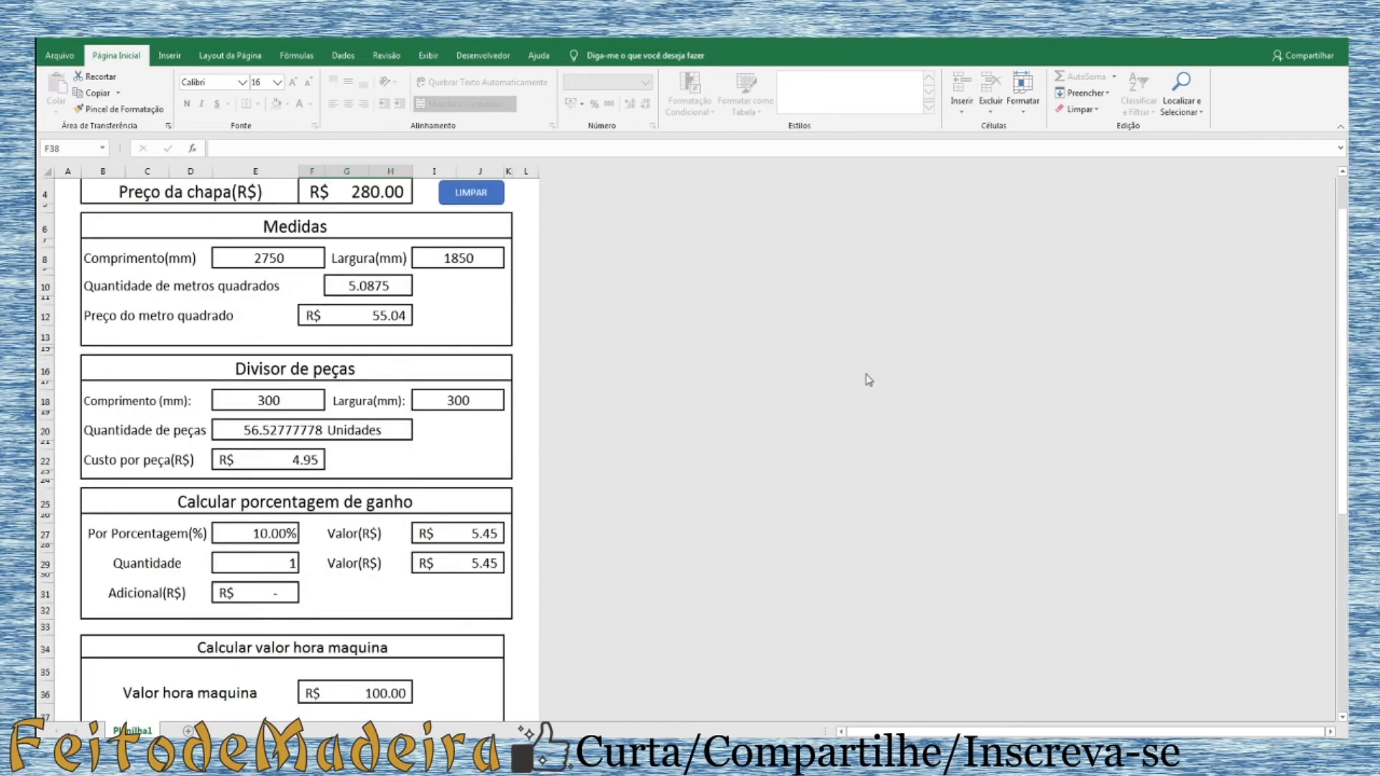
scroll(722, 364, up, 1)
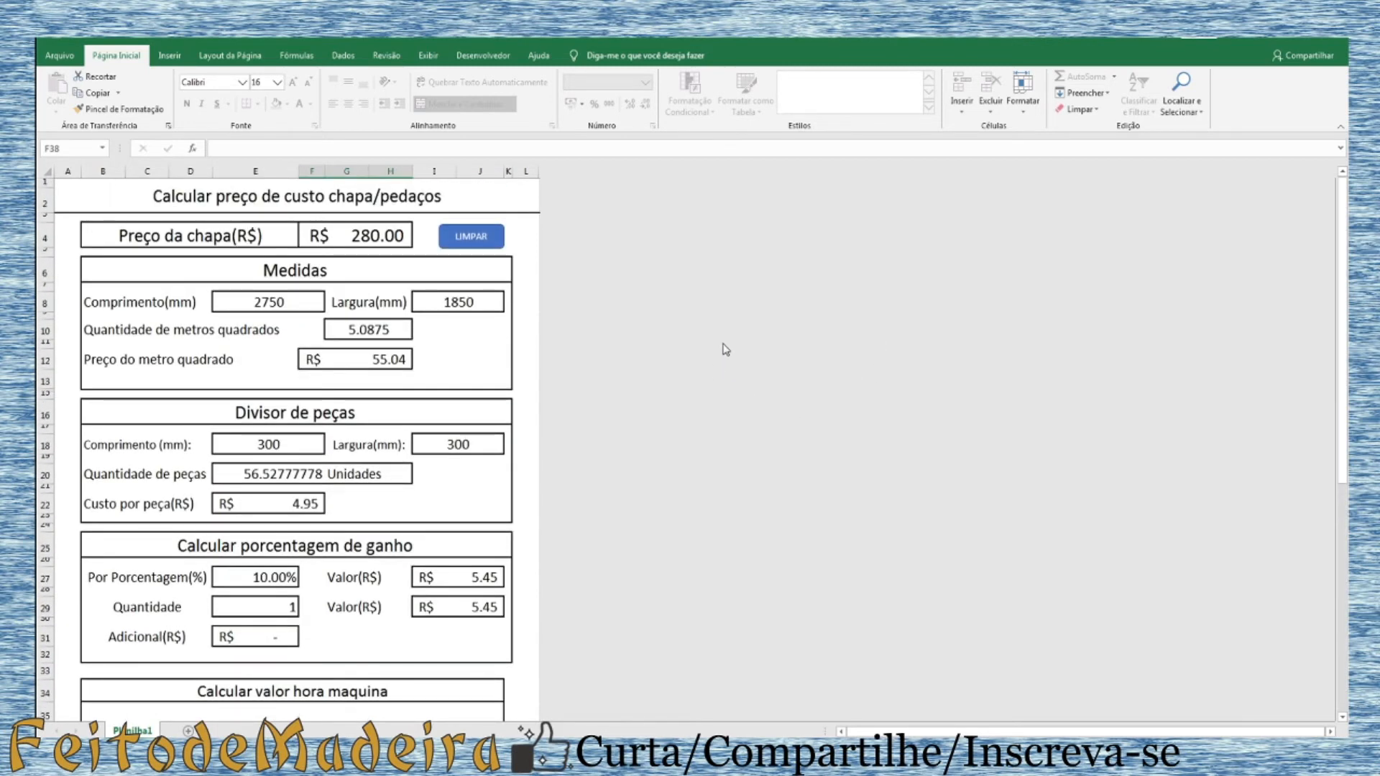
scroll(884, 385, down, 5)
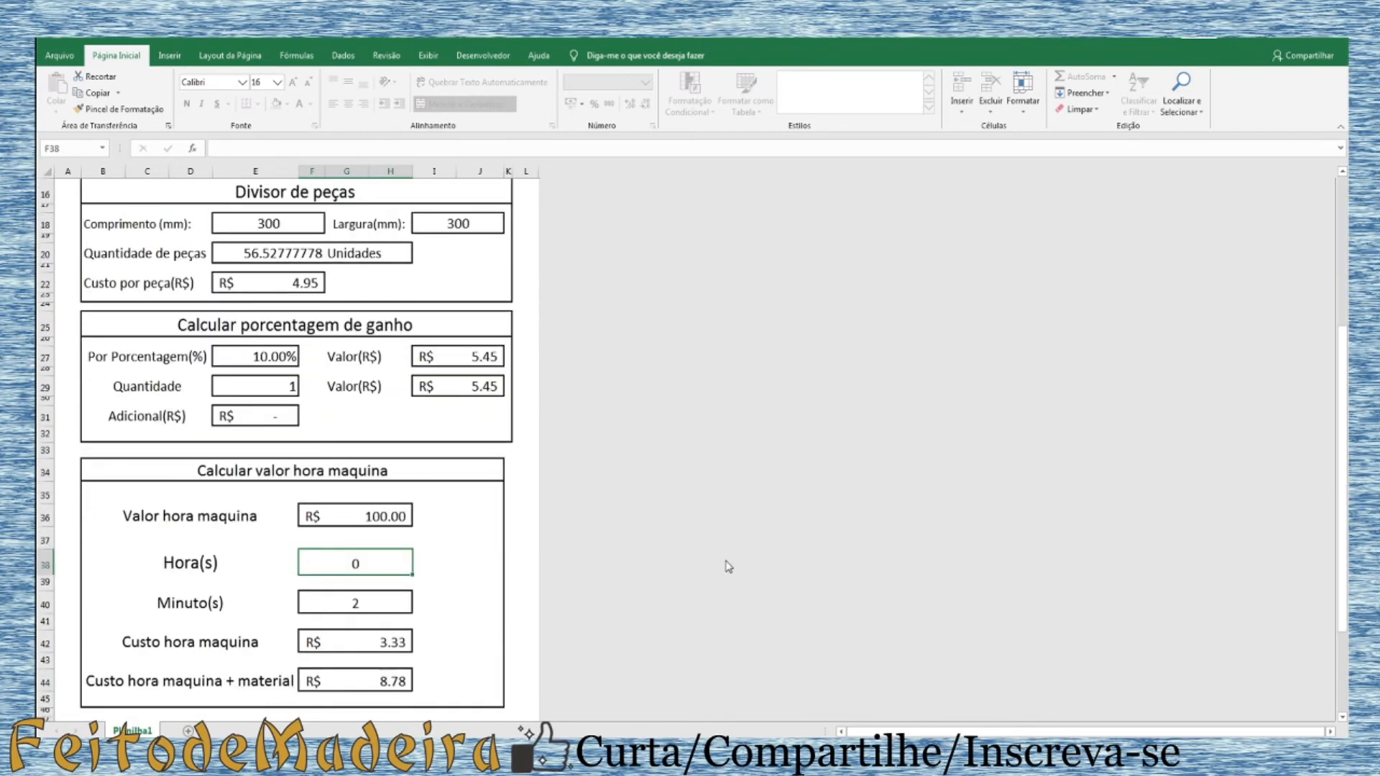
scroll(719, 567, down, 3)
scroll(565, 550, up, 6)
scroll(565, 550, up, 2)
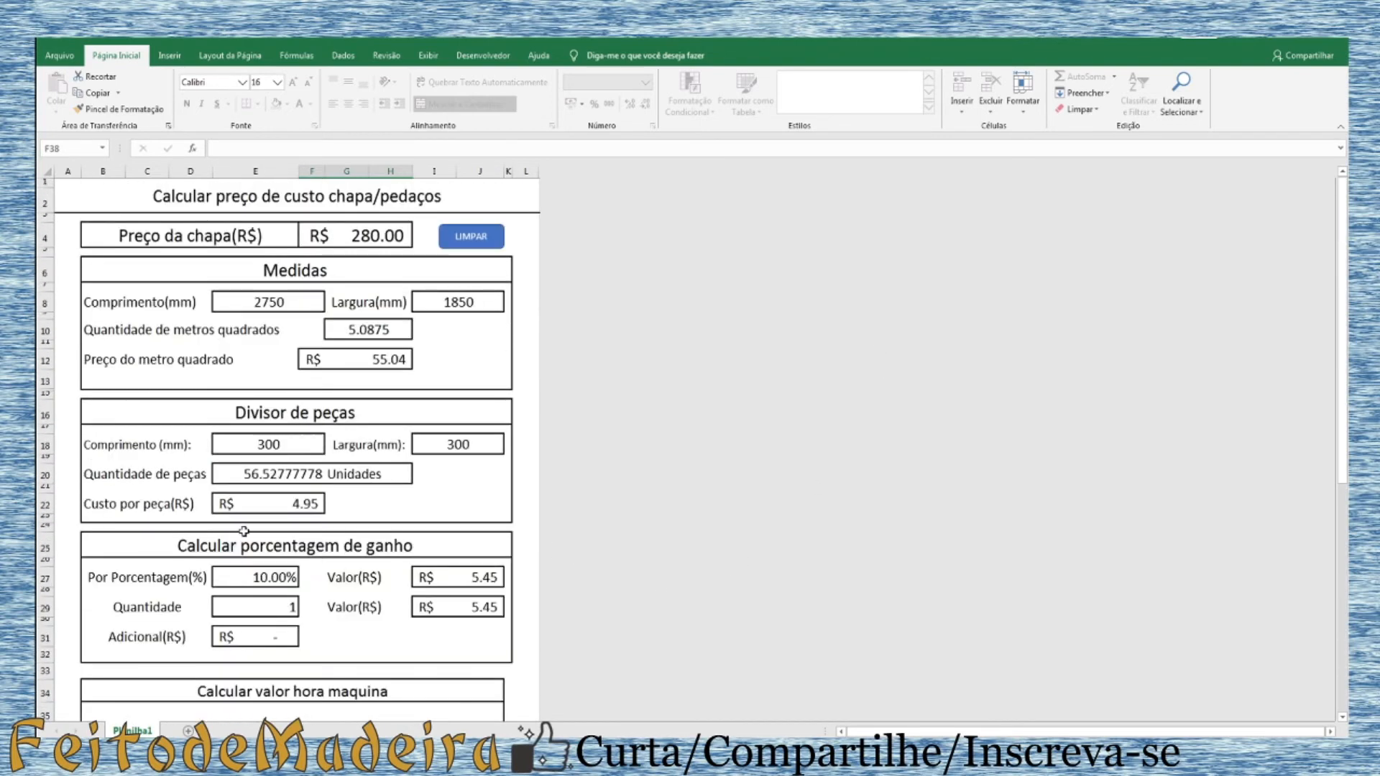
Set the piece quantity (Quantidade) to 15 and the machine time under Minuto(s) to 15
click(278, 604)
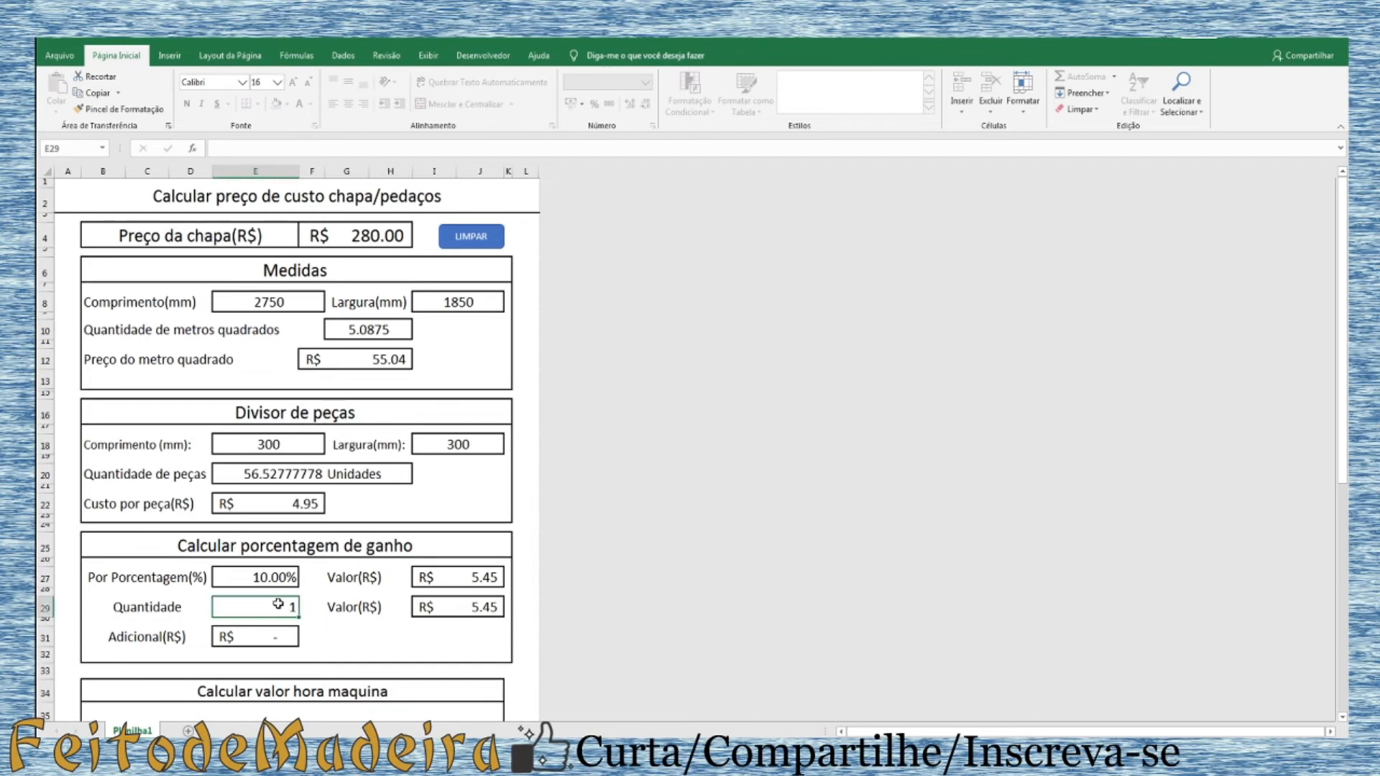
text(15)
key(Return)
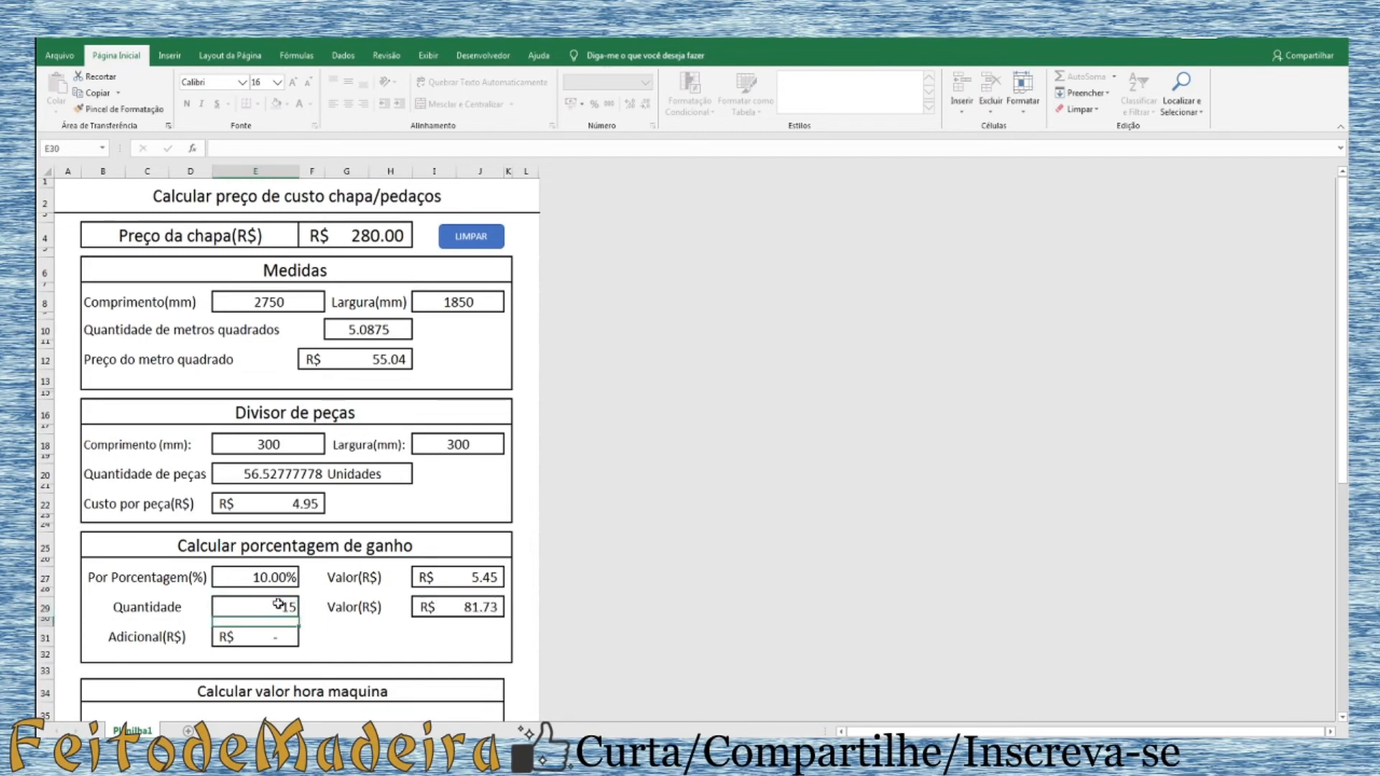
scroll(278, 604, down, 5)
click(360, 605)
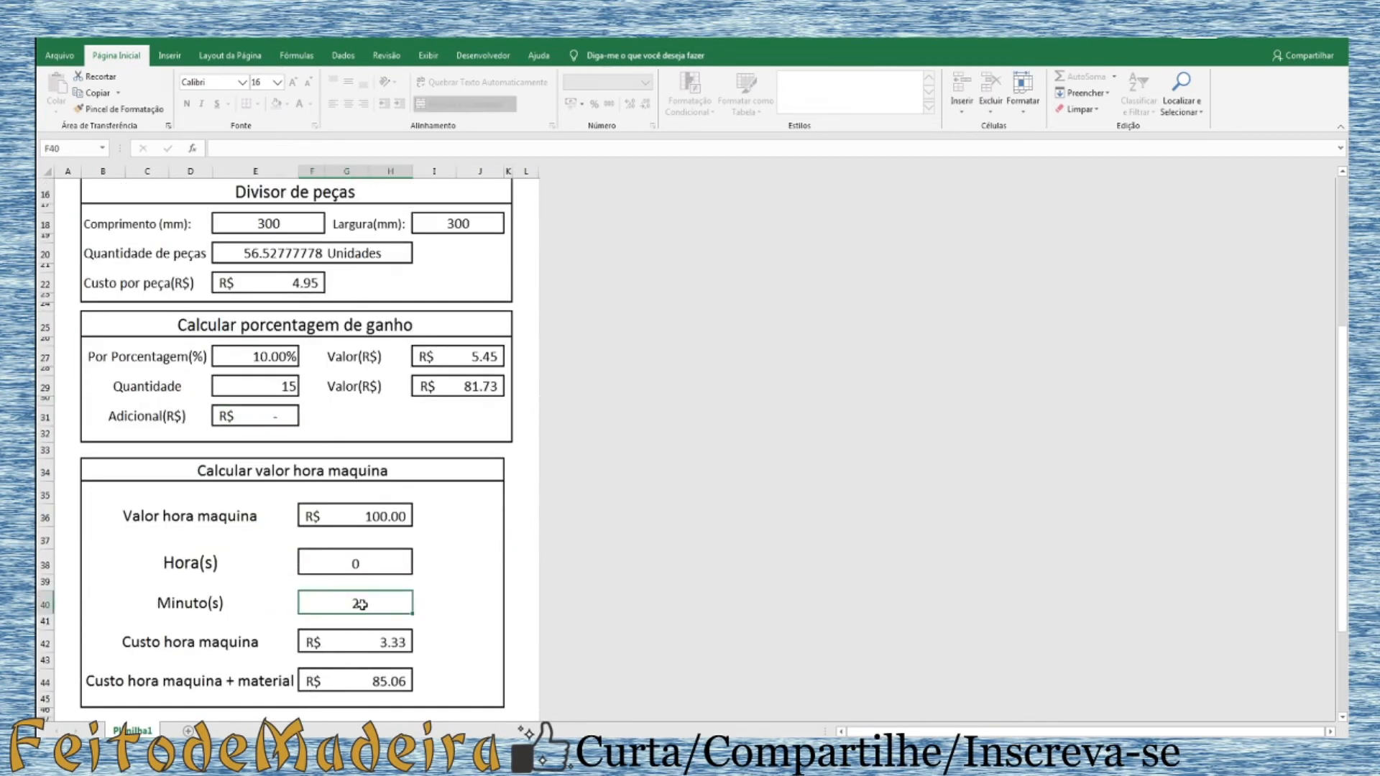
text(15)
key(Return)
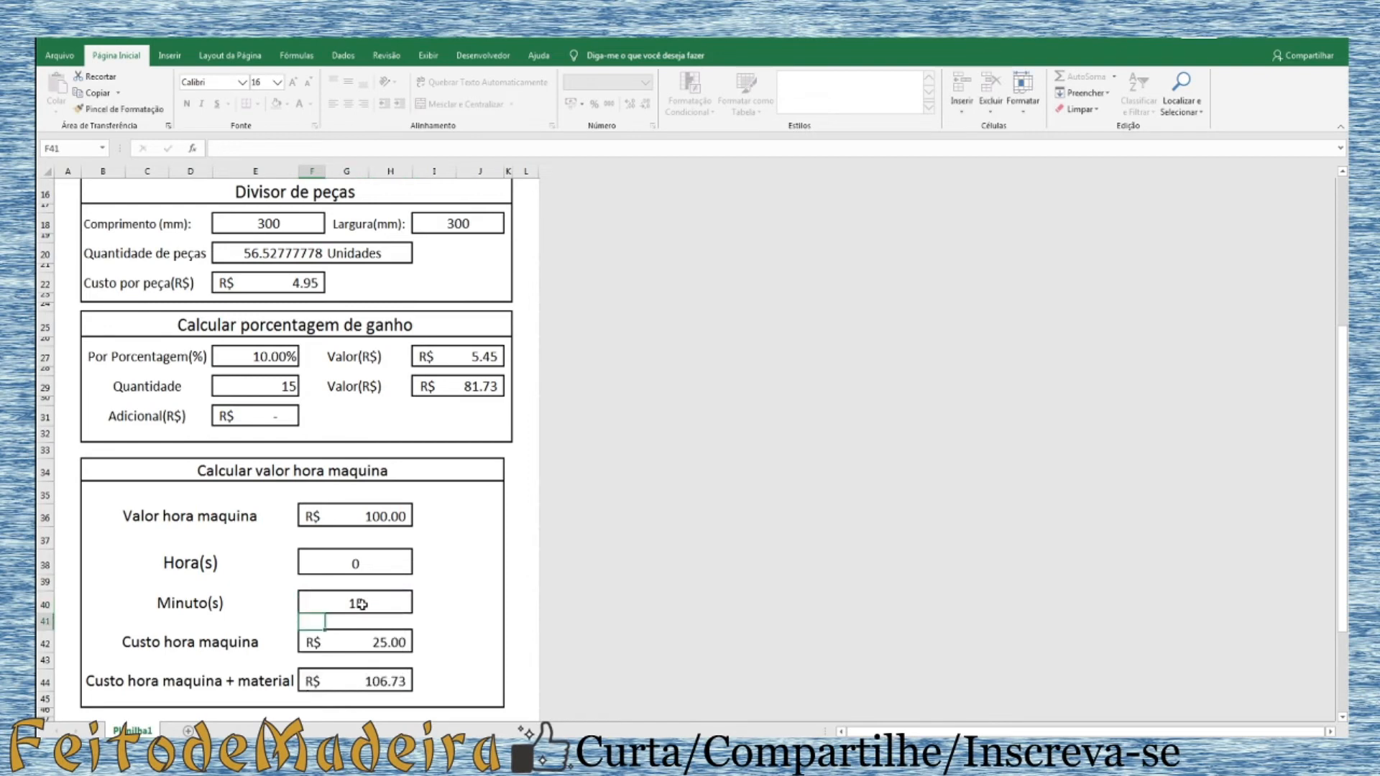
Set the additional charge (Adicional) to R$ 20 in the profit calculation section
scroll(424, 603, up, 5)
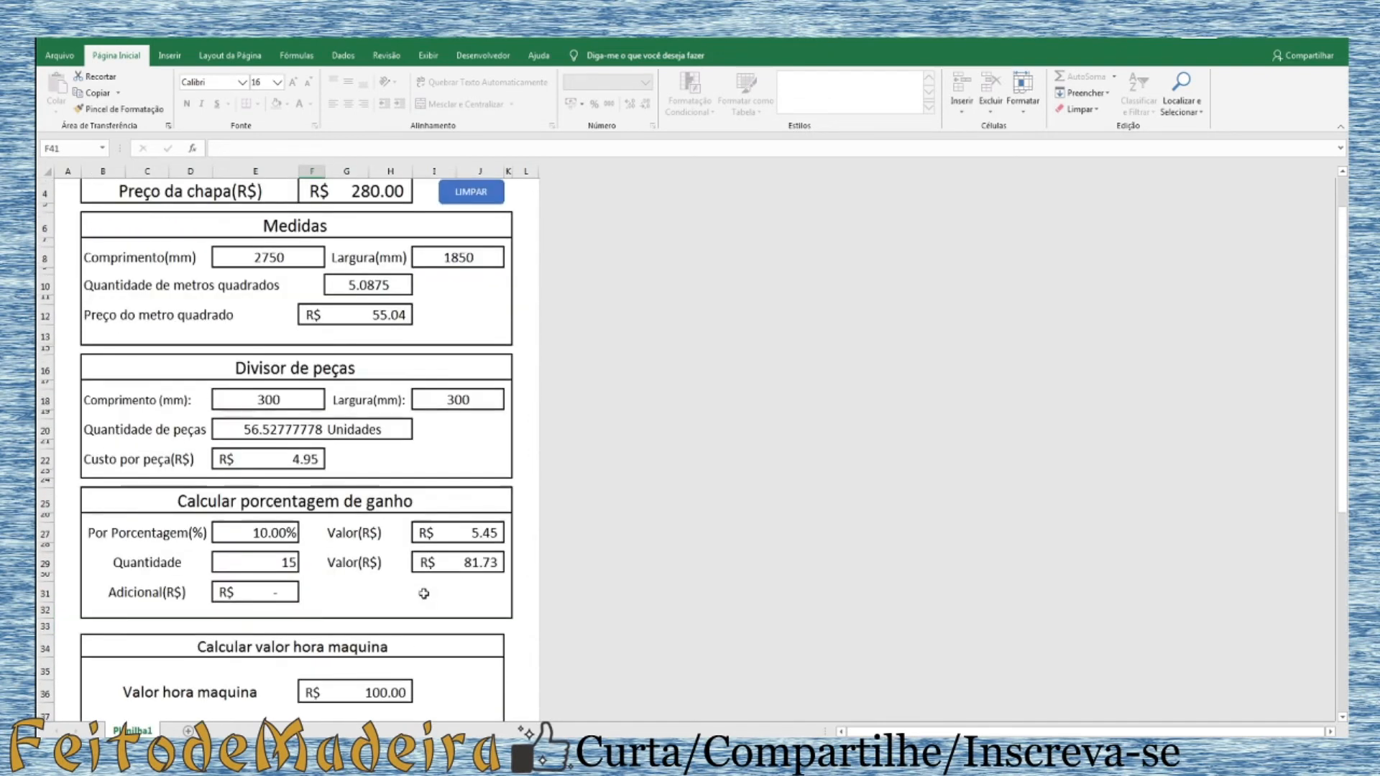
click(275, 632)
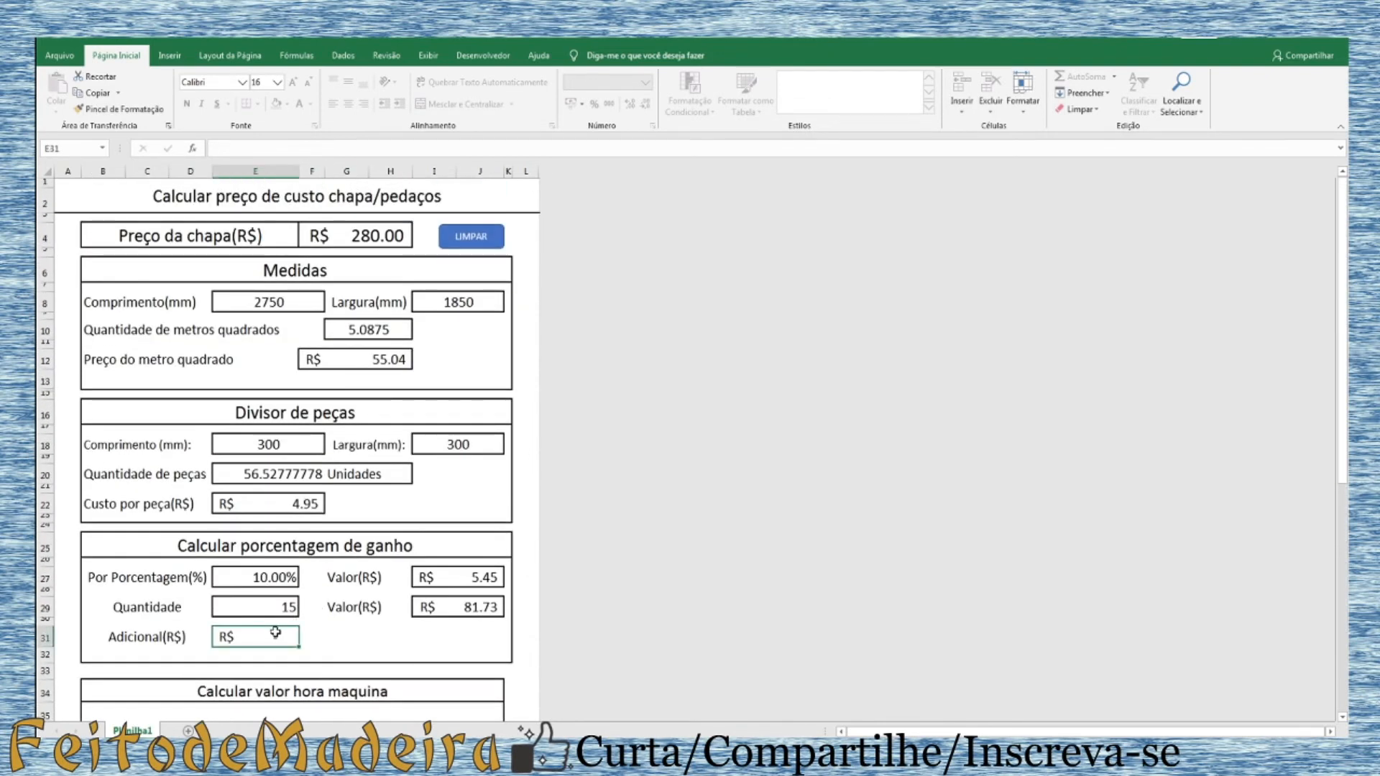
text(20)
key(Return)
scroll(441, 458, down, 1)
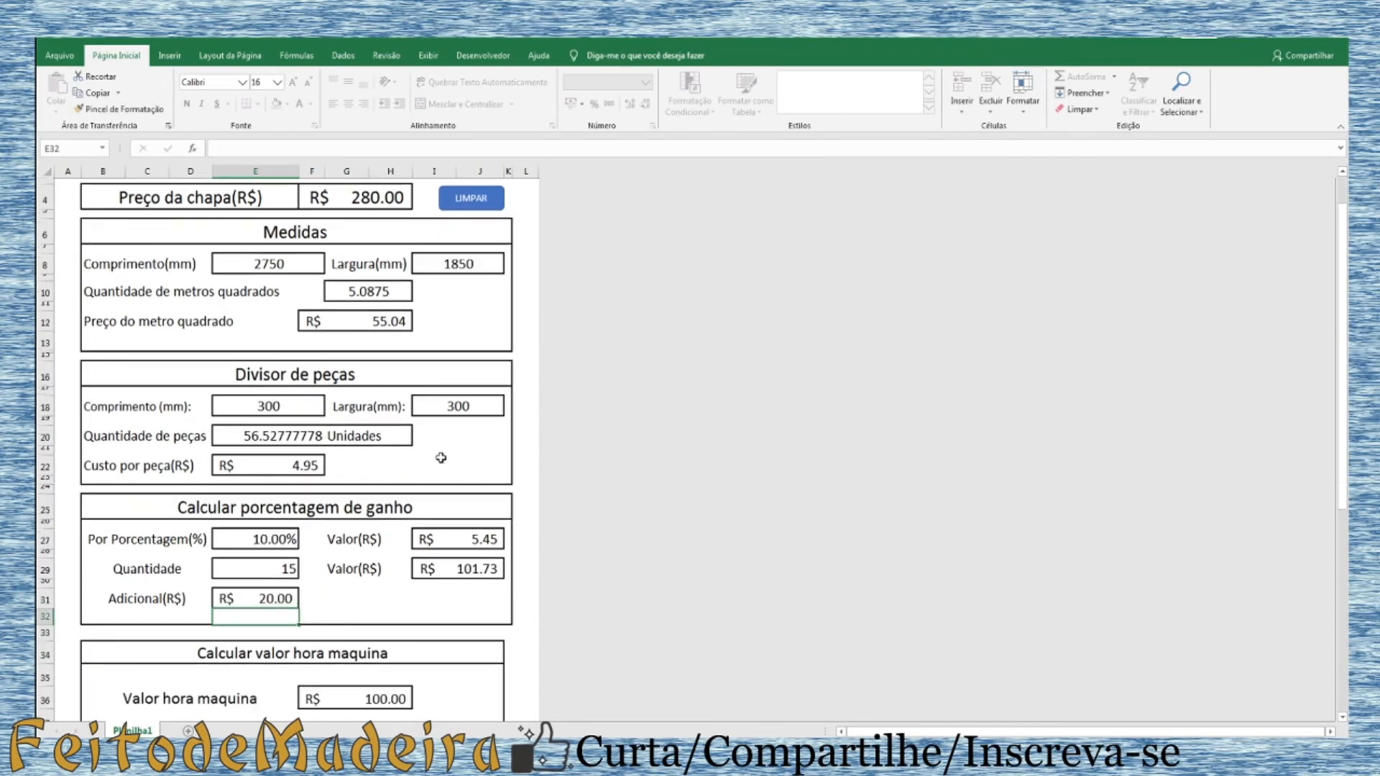
scroll(399, 316, up, 1)
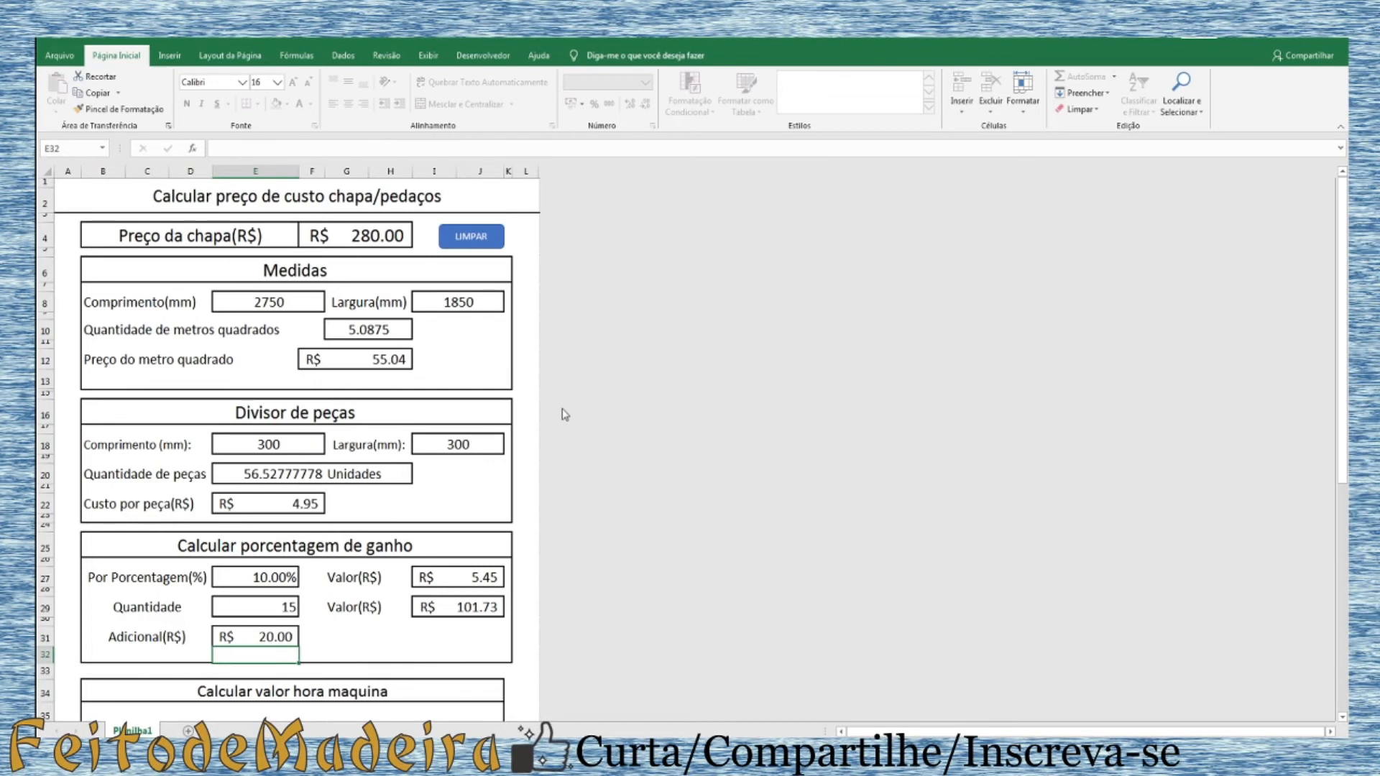
Check the combined machine and material cost, and switch to the browser to look through the Google Shopping prices for 15 mm MDF sheets
scroll(564, 414, down, 7)
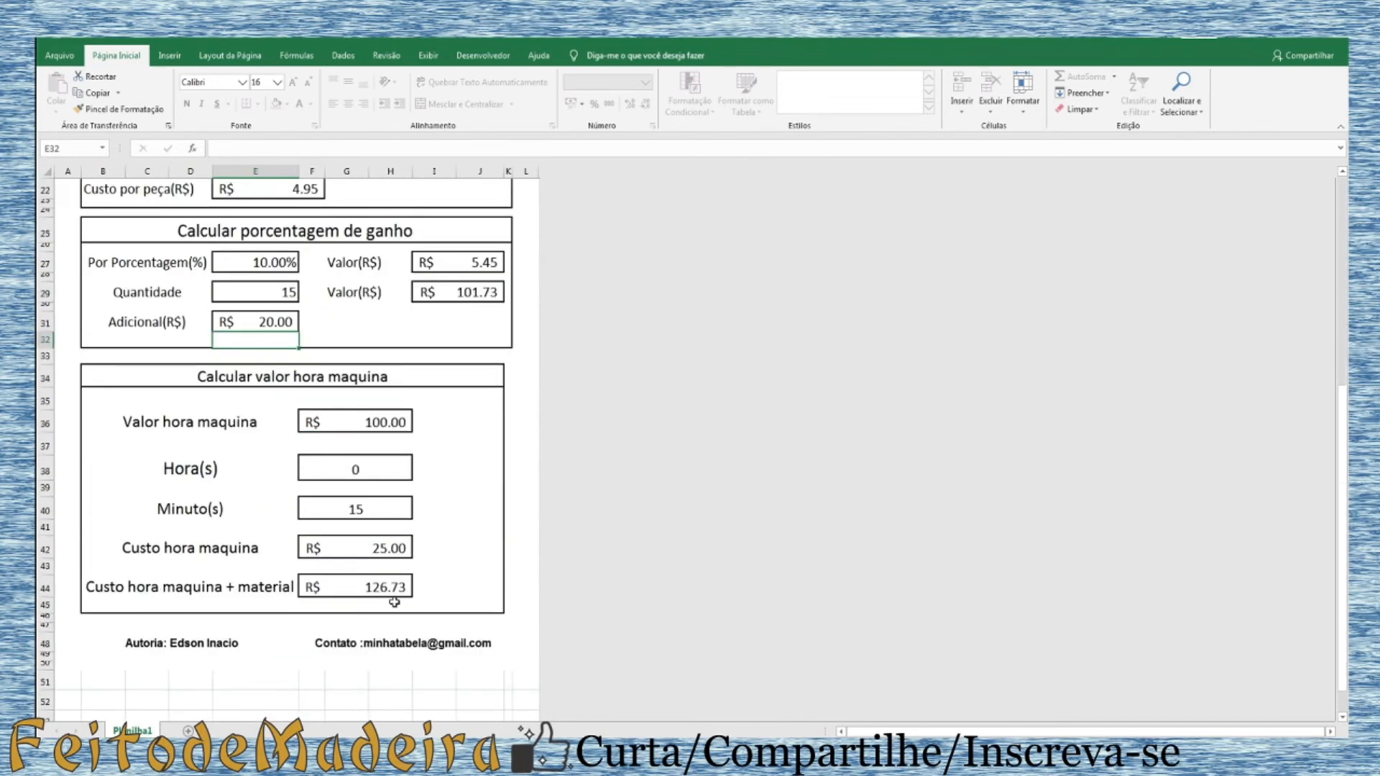
click(382, 589)
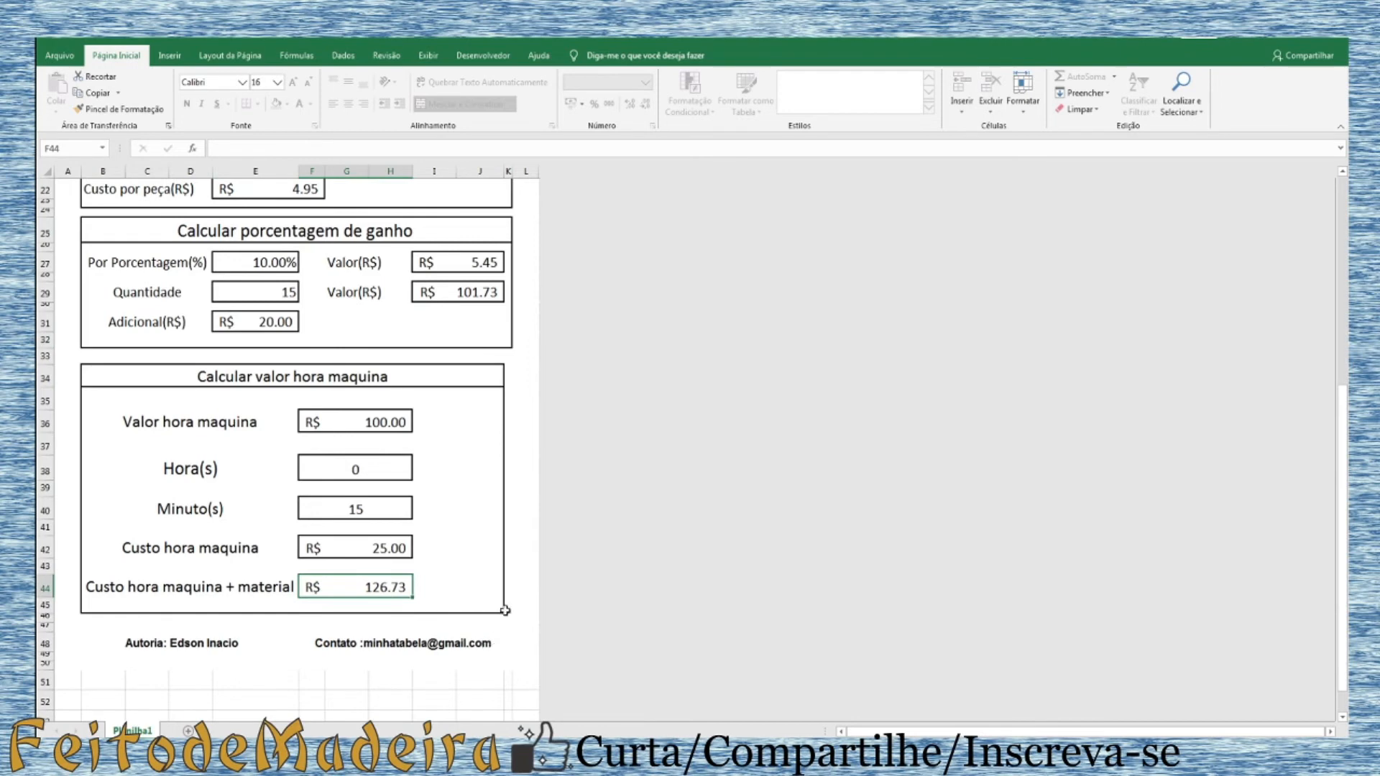
scroll(505, 610, up, 7)
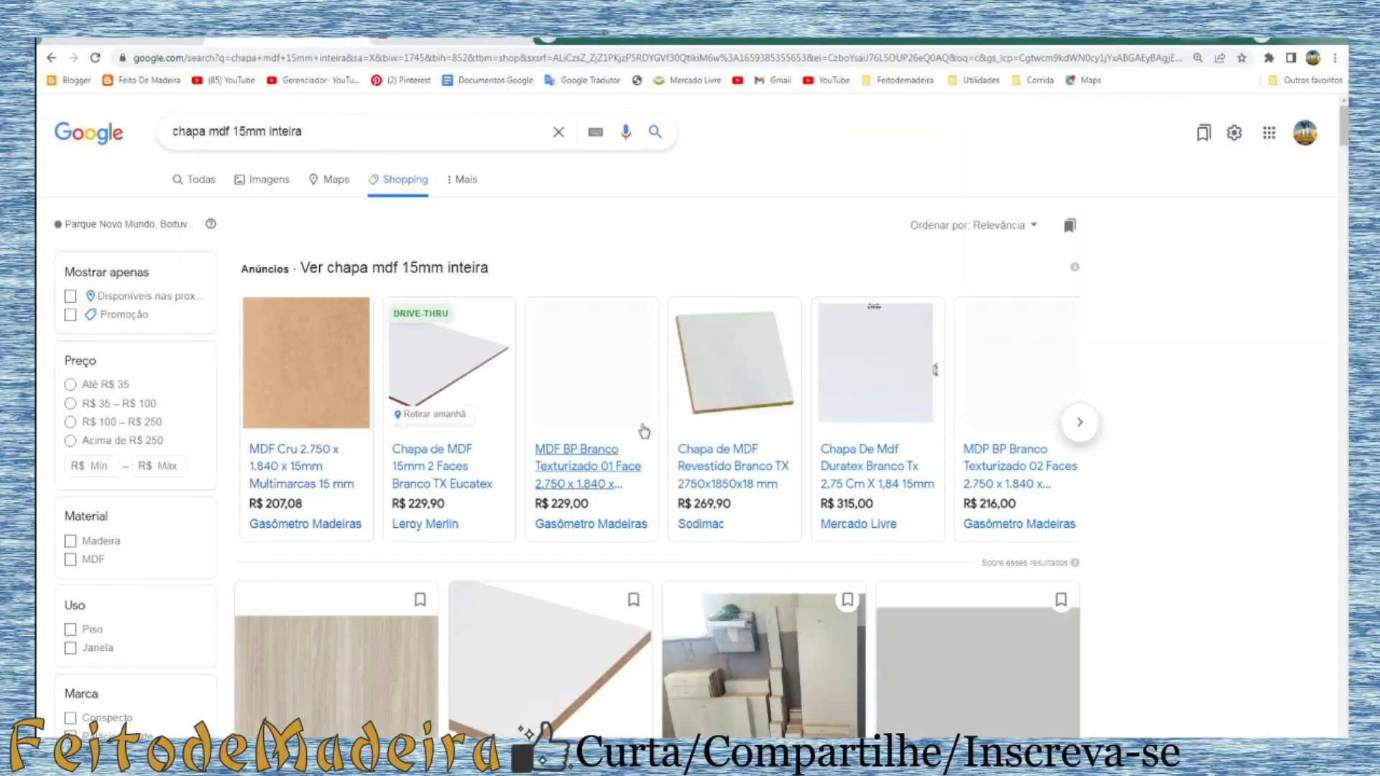
scroll(611, 476, down, 4)
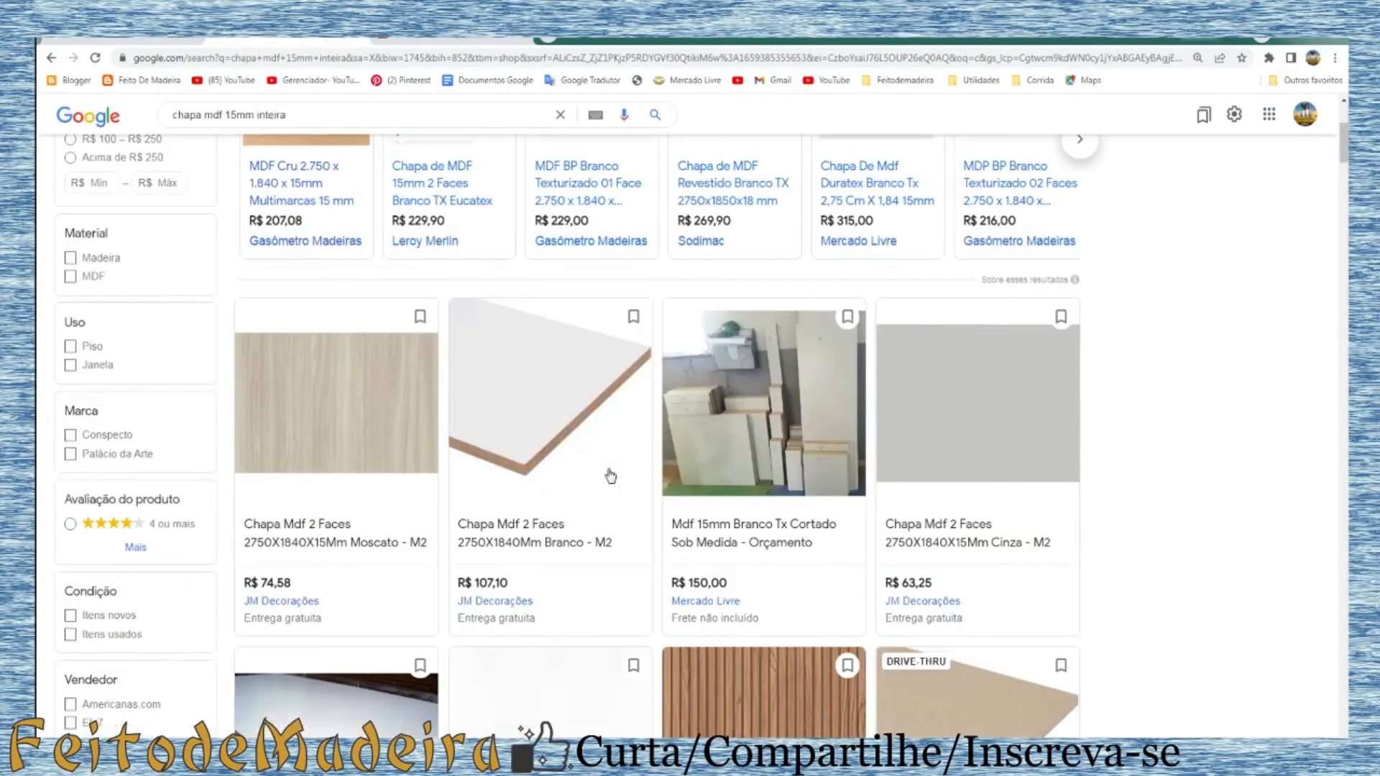
scroll(610, 476, down, 10)
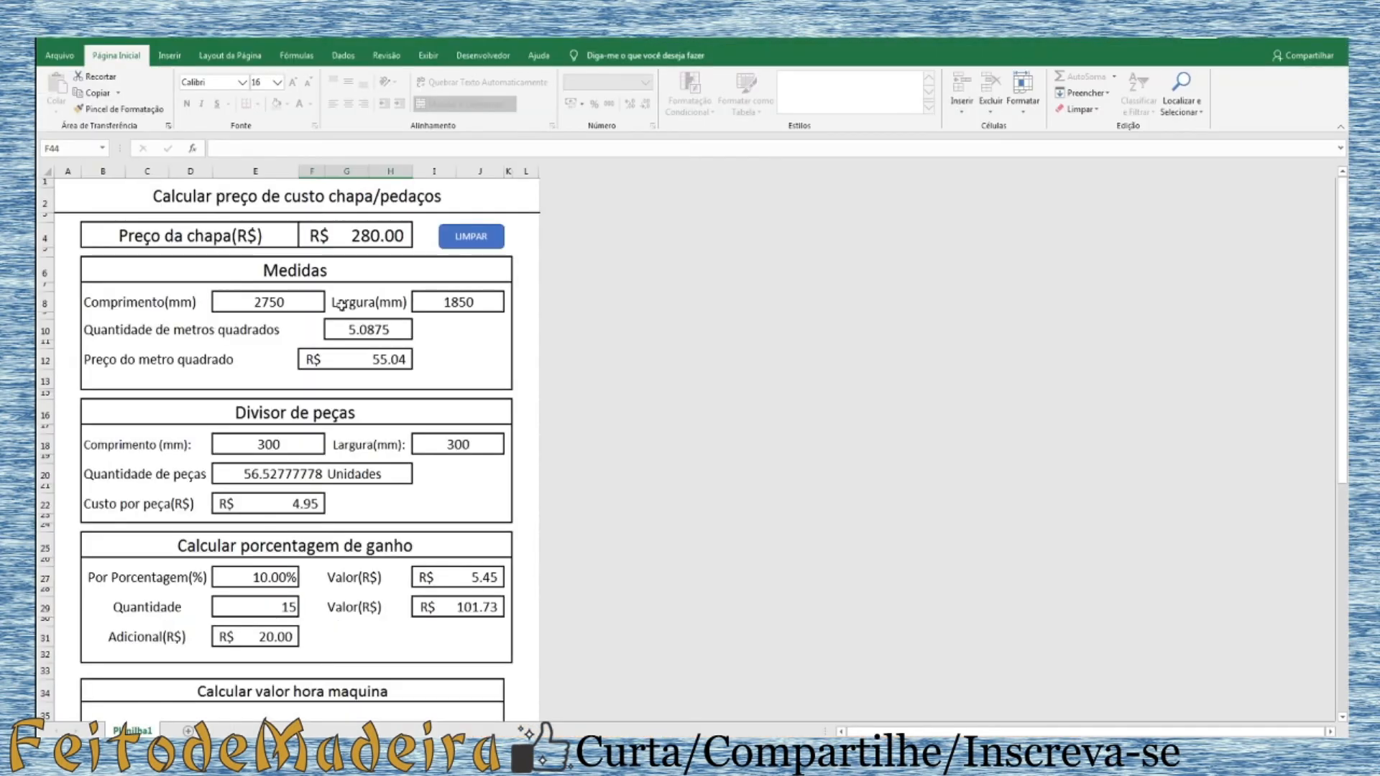
Back in the spreadsheet, set the sheet price (Preço da chapa) to R$ 400 and check the recalculated costs
click(369, 240)
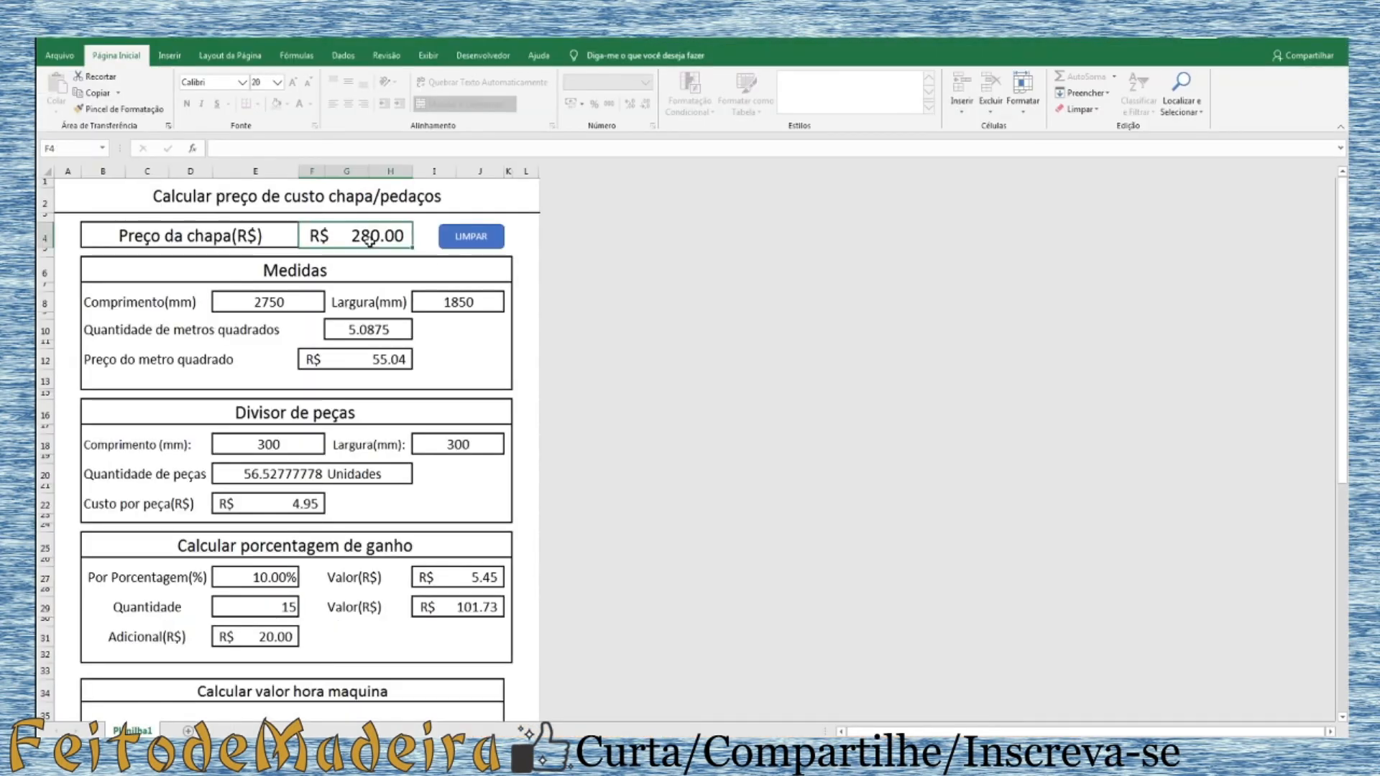
scroll(473, 359, down, 5)
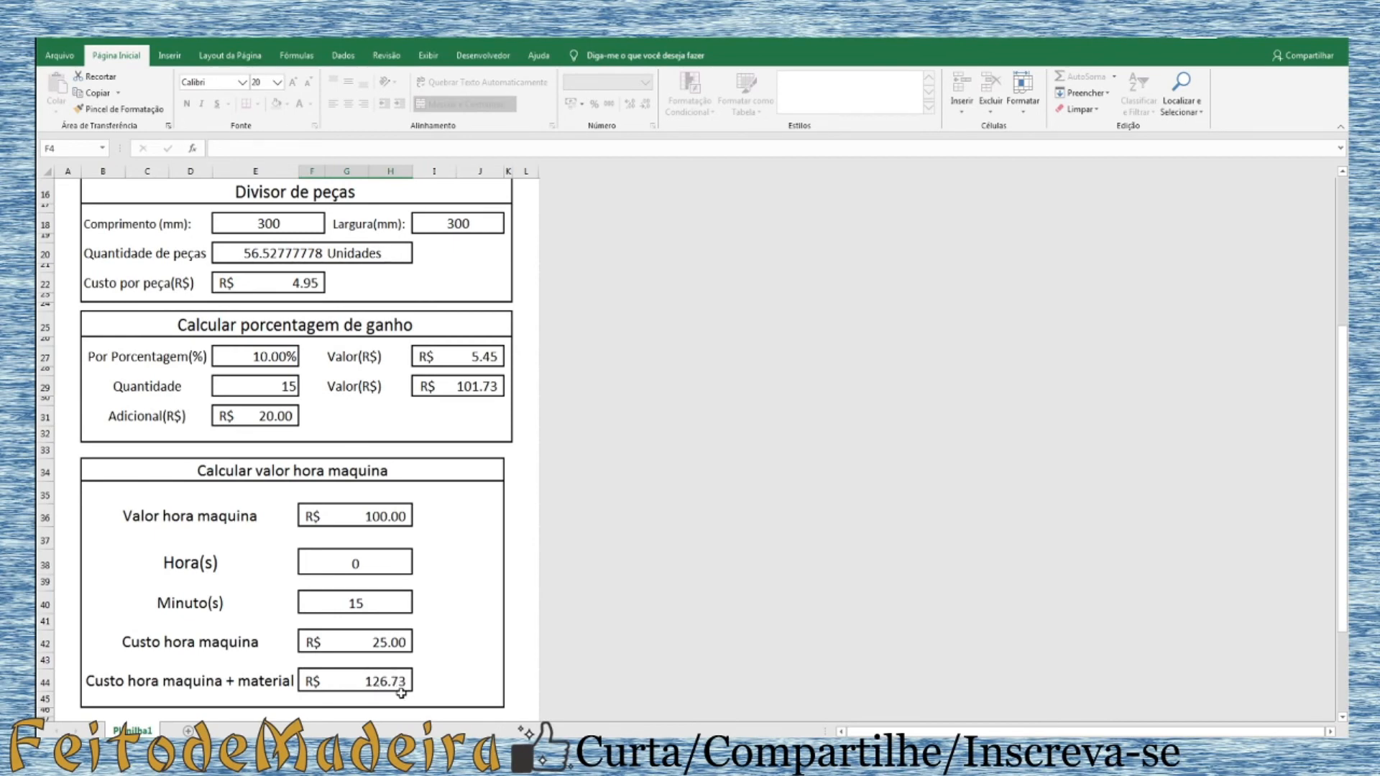
scroll(401, 692, up, 5)
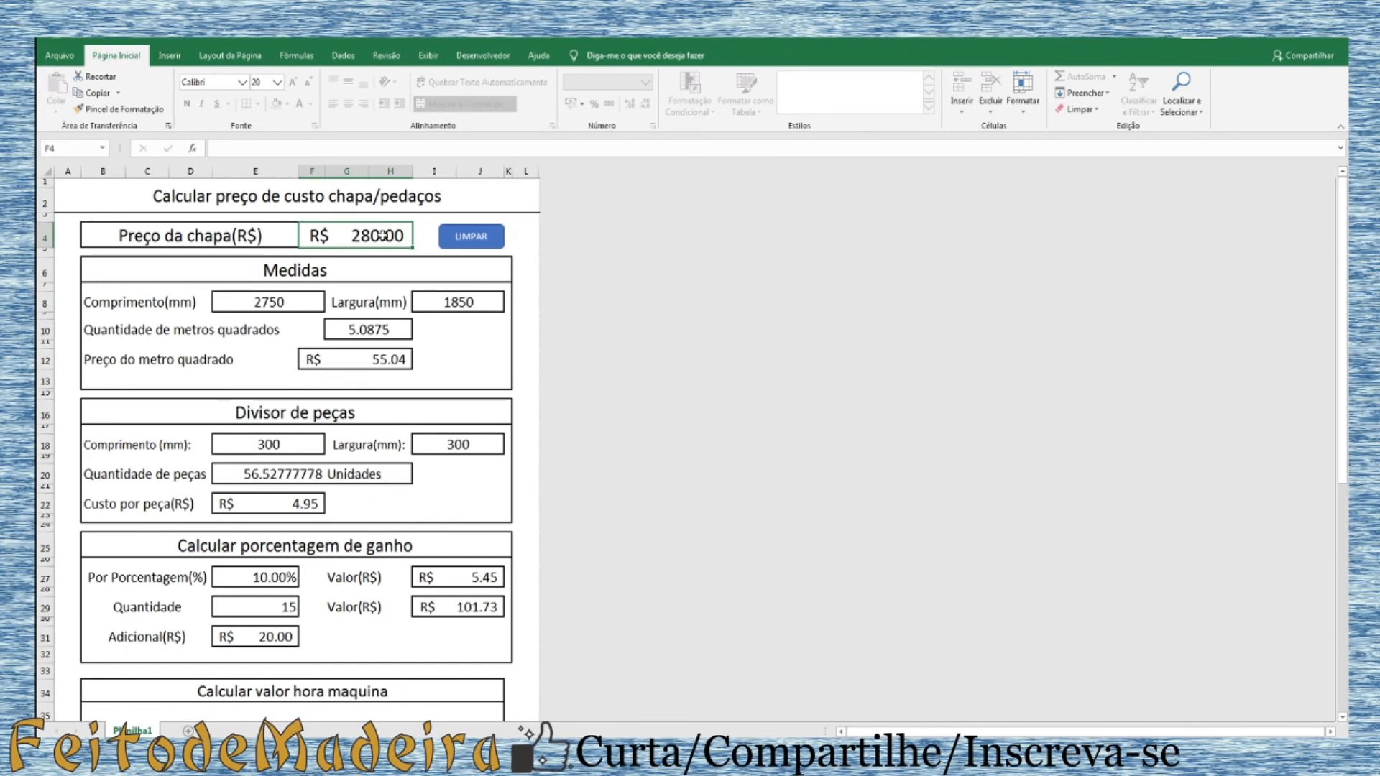
text(400)
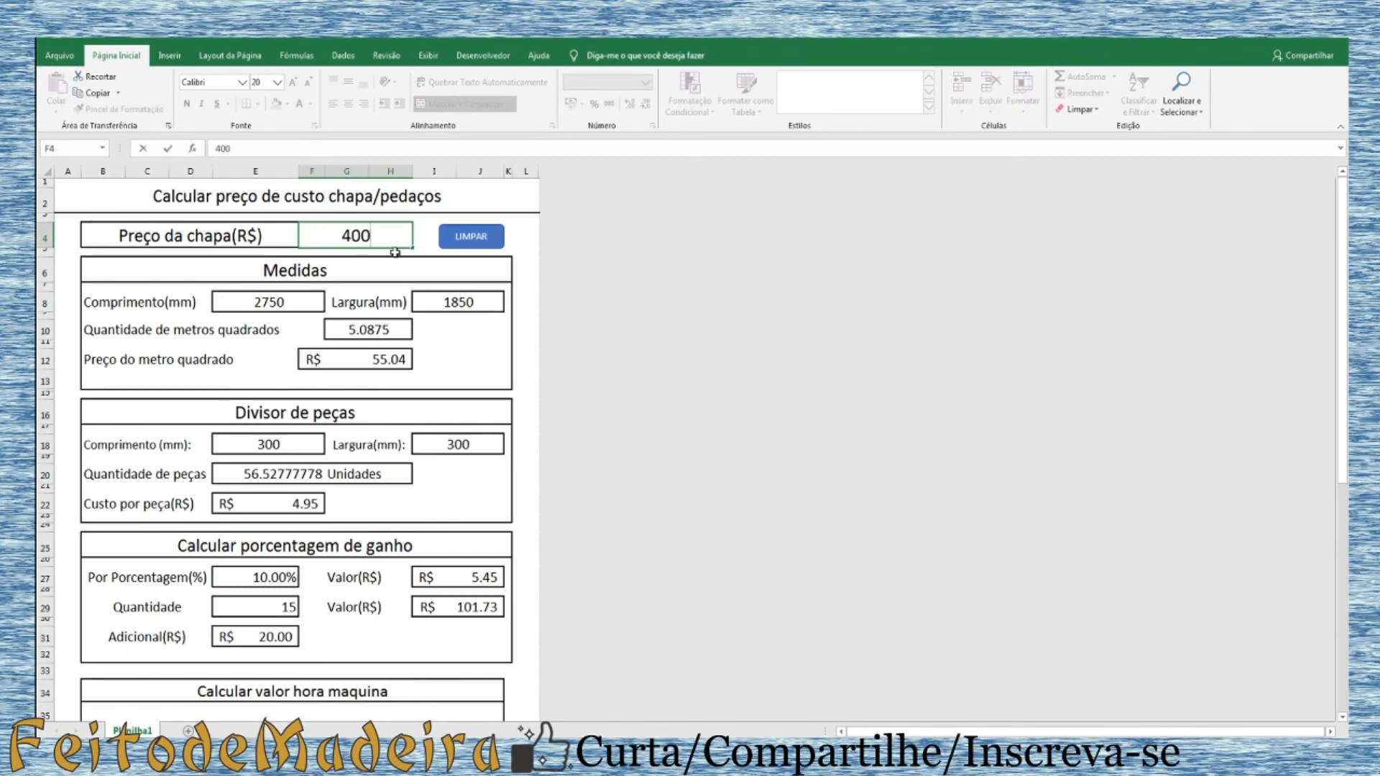
key(Return)
scroll(424, 413, down, 9)
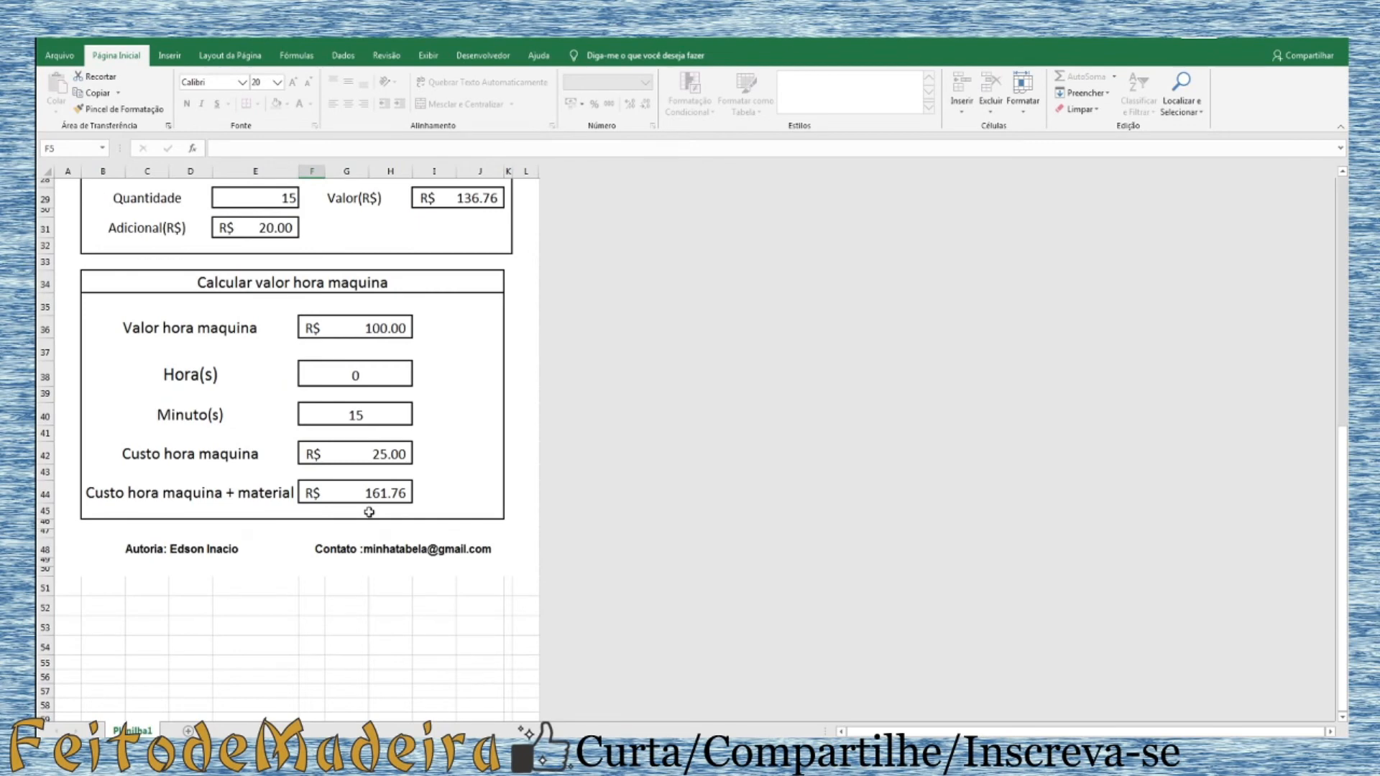
scroll(459, 551, up, 9)
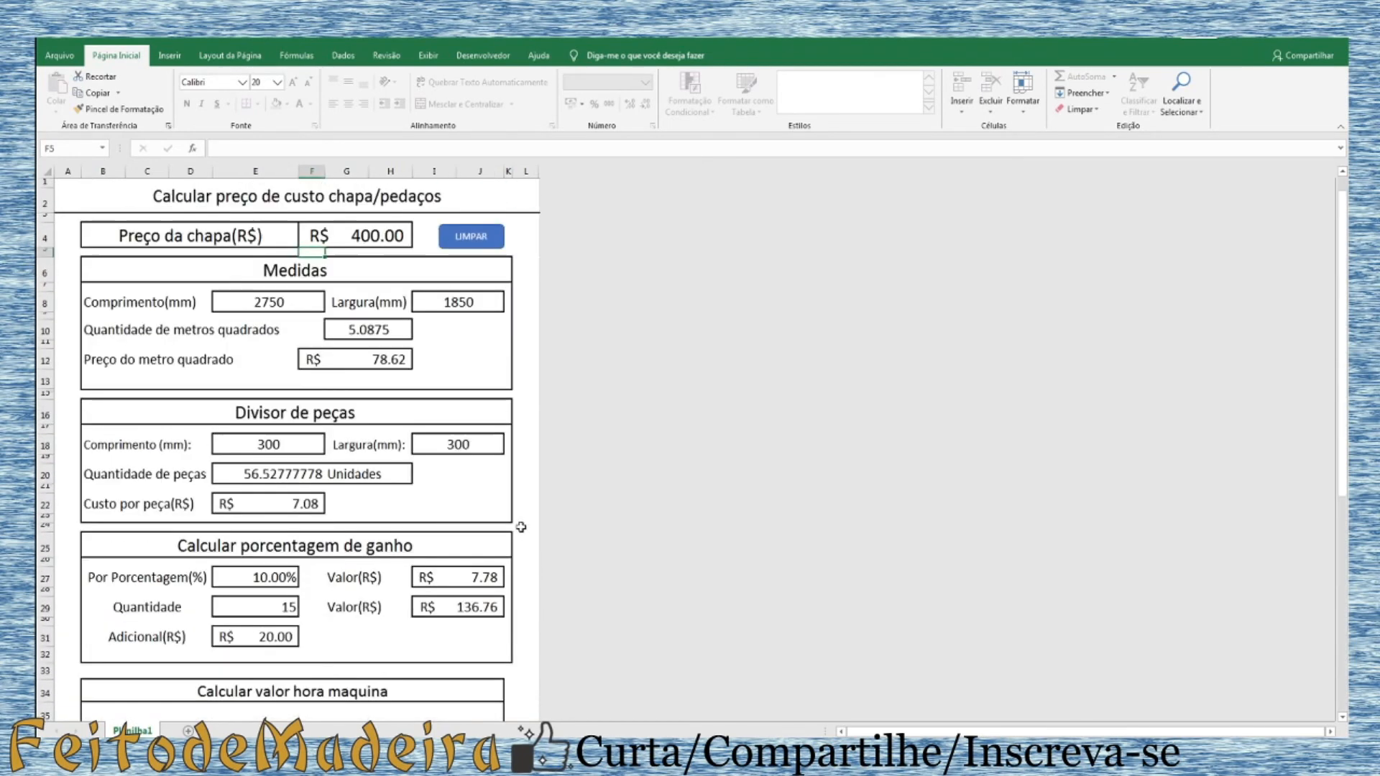
Switch to the browser, search Google Shopping for "acrilico 5mm" and look through the acrylic sheet prices
mouse_move(518, 751)
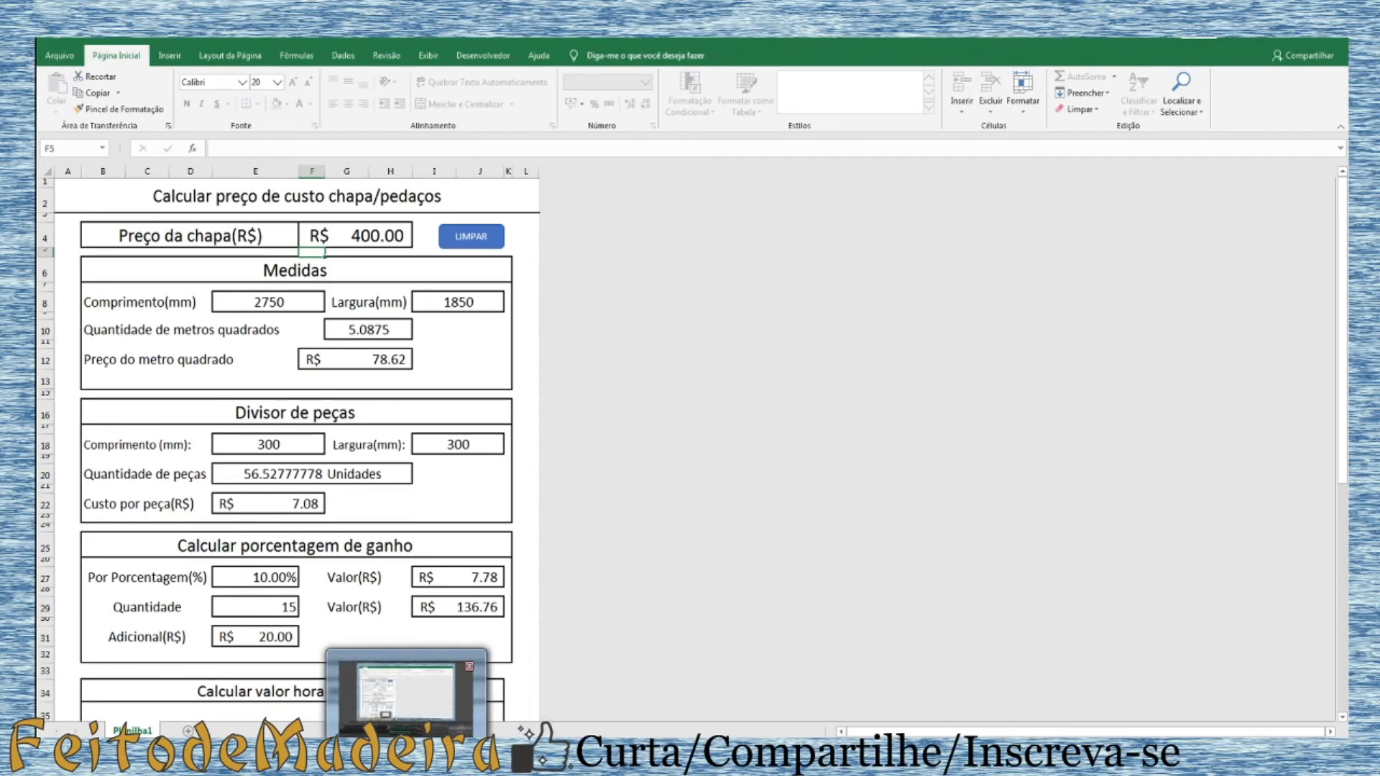
click(406, 693)
scroll(414, 216, up, 10)
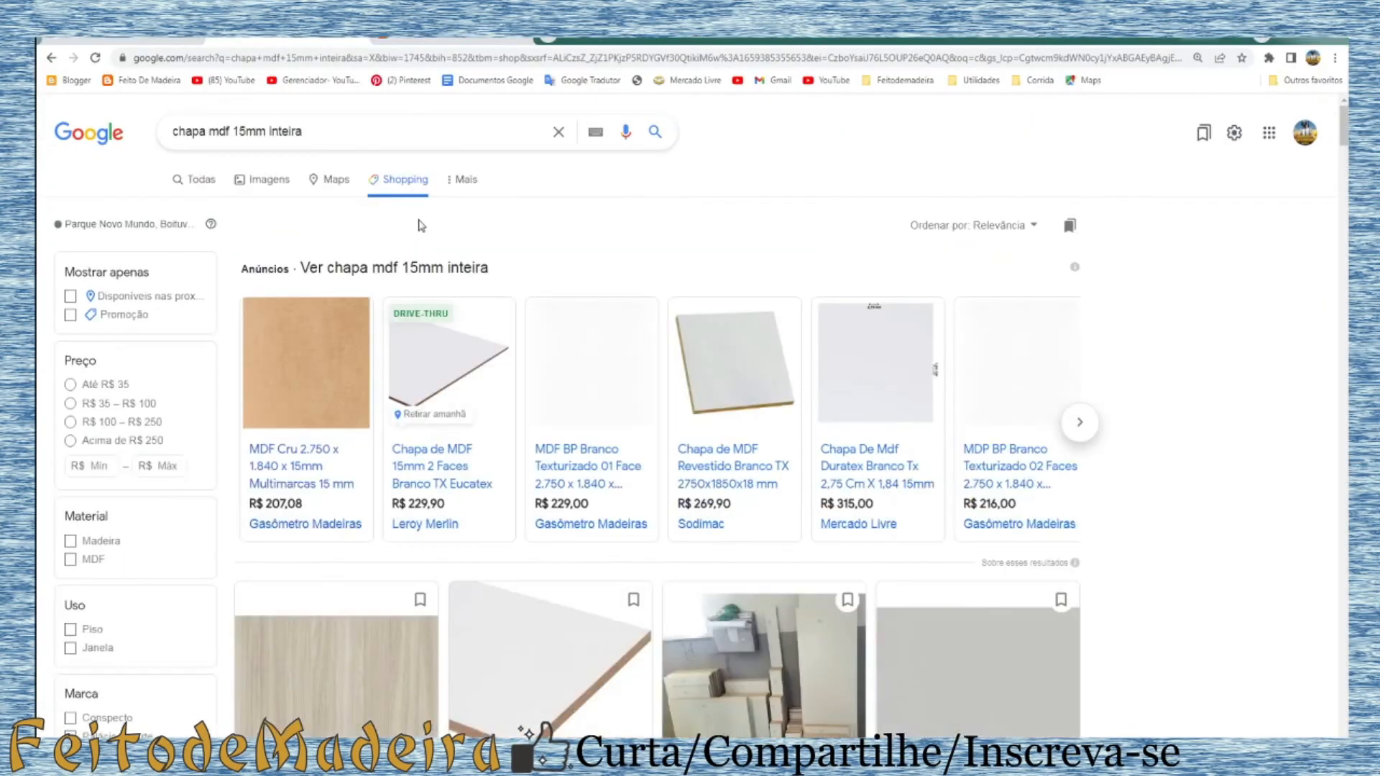
drag(356, 132, 40, 162)
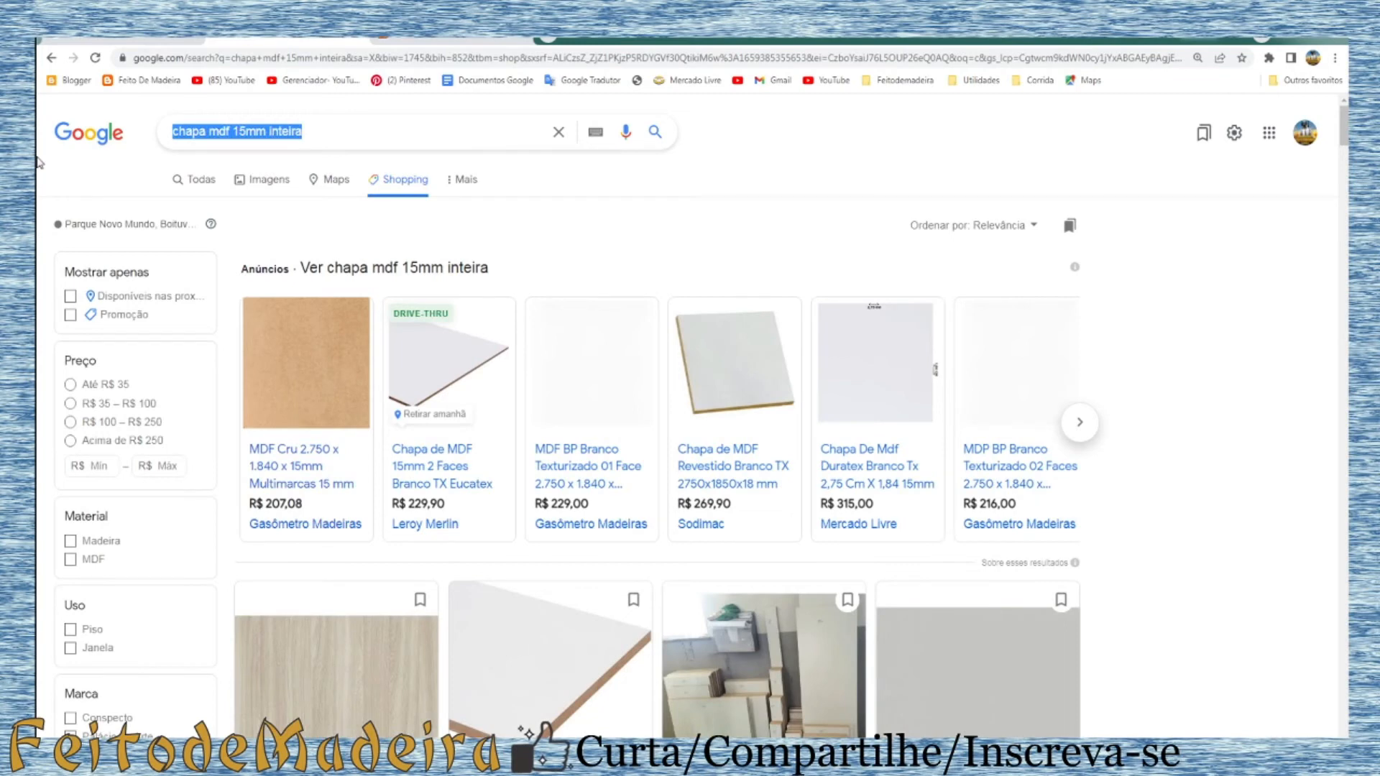
text(acrilico)
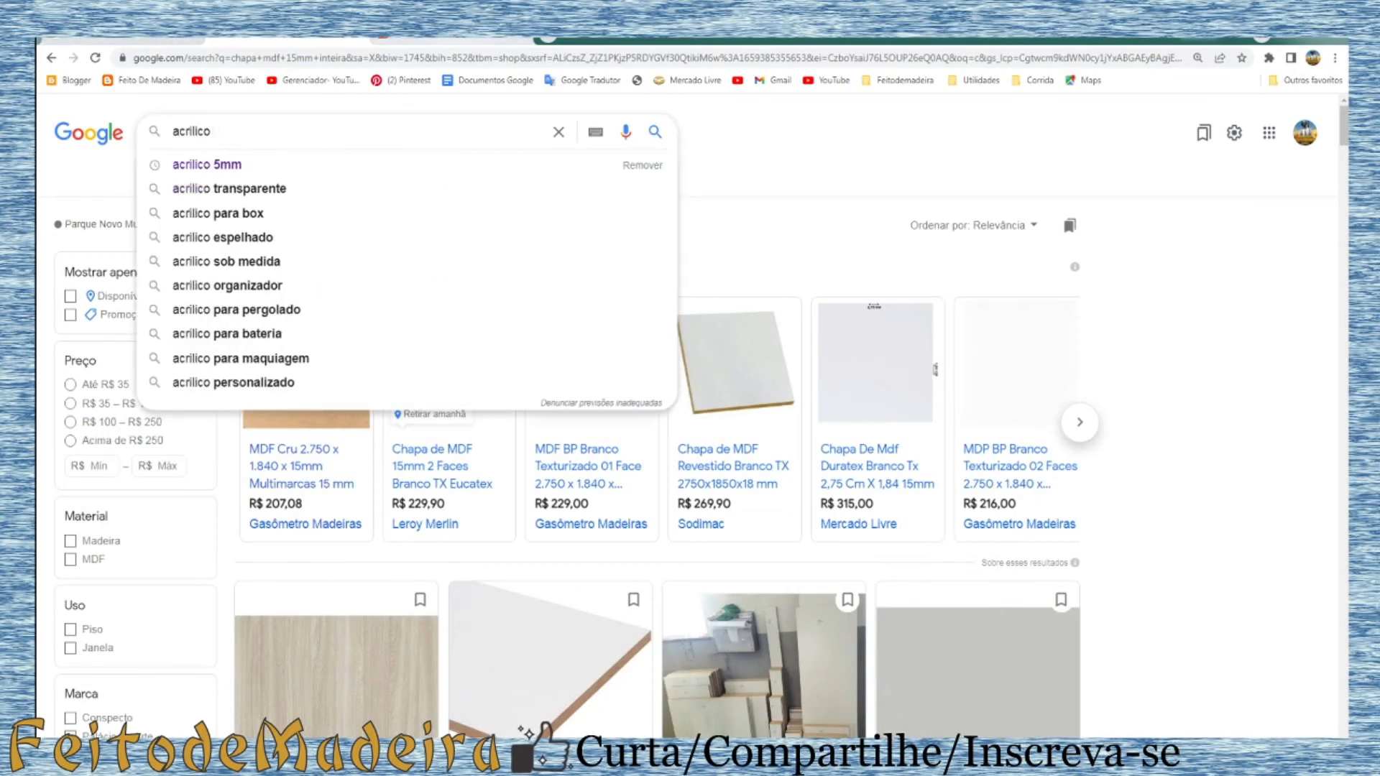
click(175, 171)
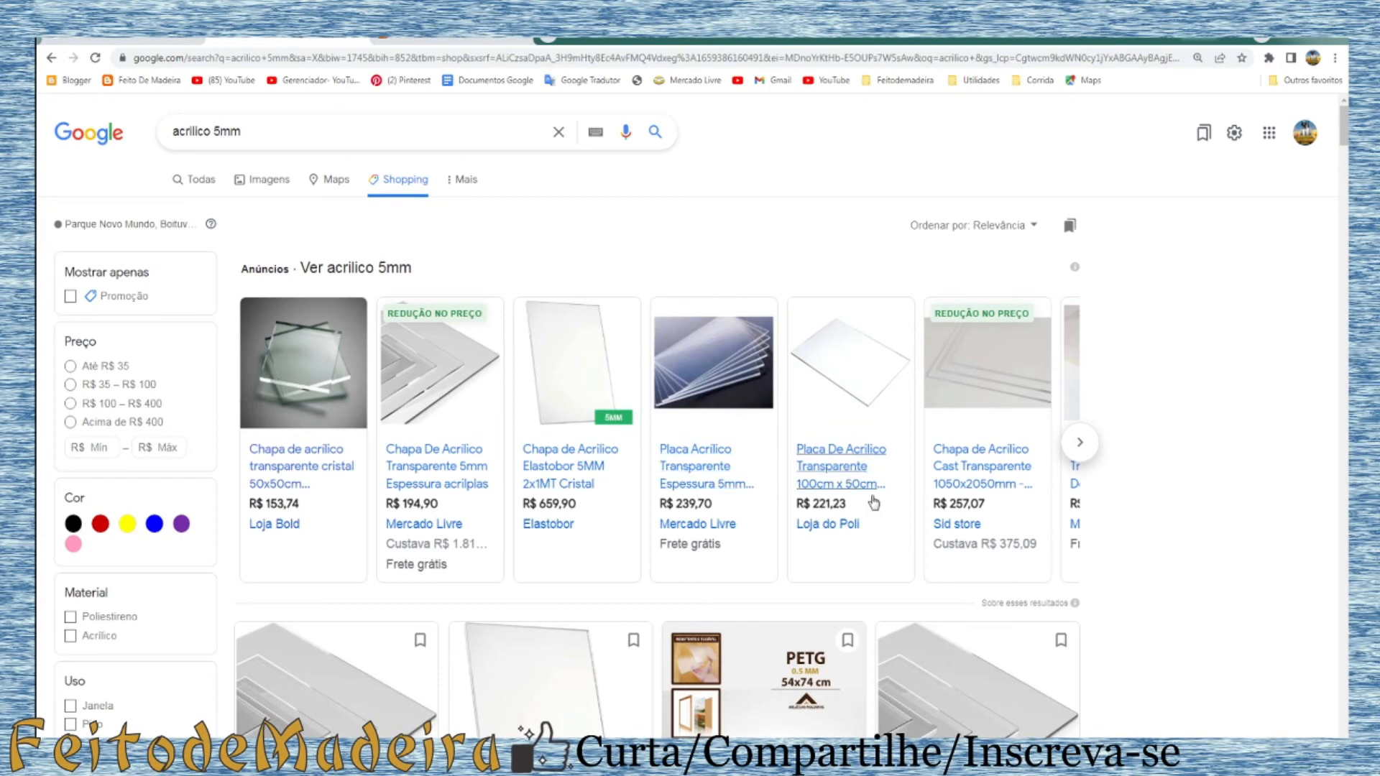
scroll(869, 496, down, 4)
scroll(880, 528, up, 2)
scroll(776, 544, down, 3)
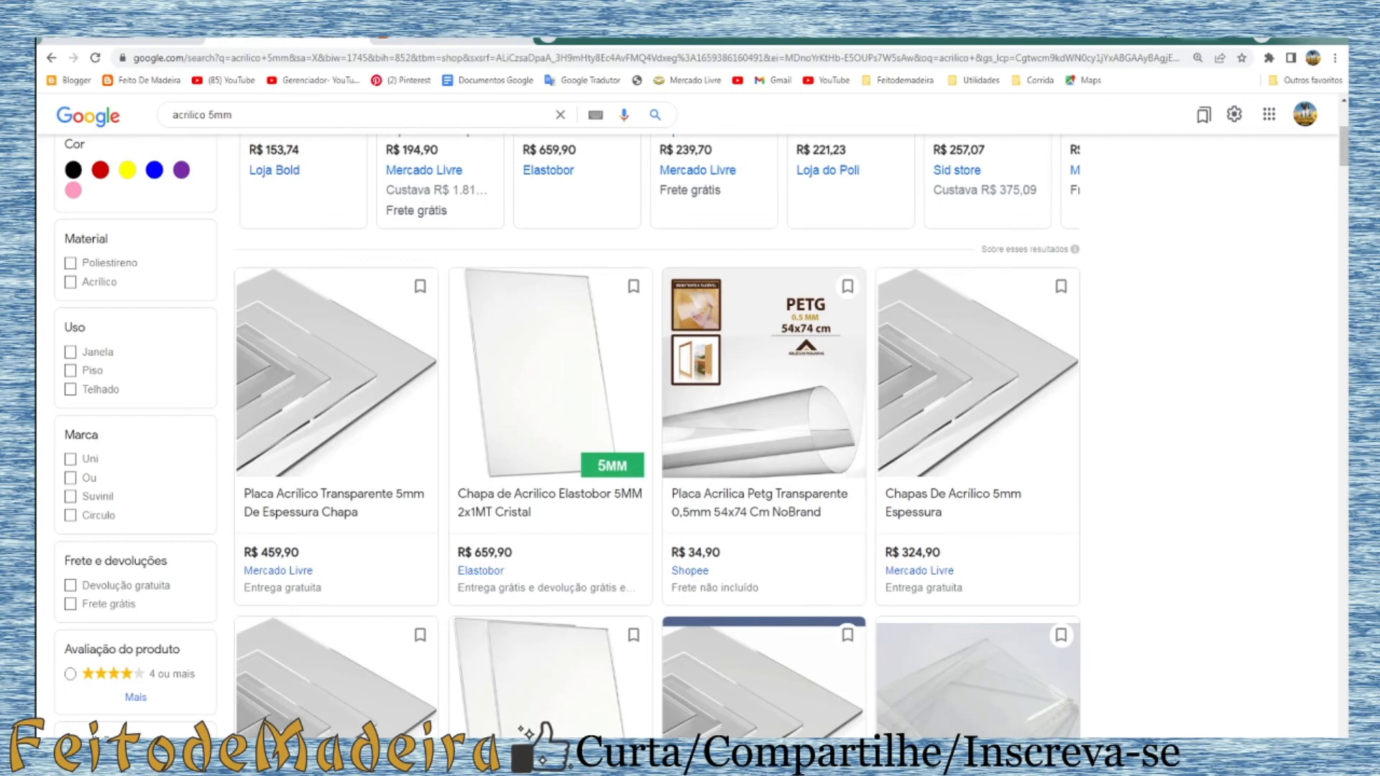
Return to the spreadsheet and set the sheet price (Preço da chapa) to R$ 660
mouse_move(516, 754)
click(476, 700)
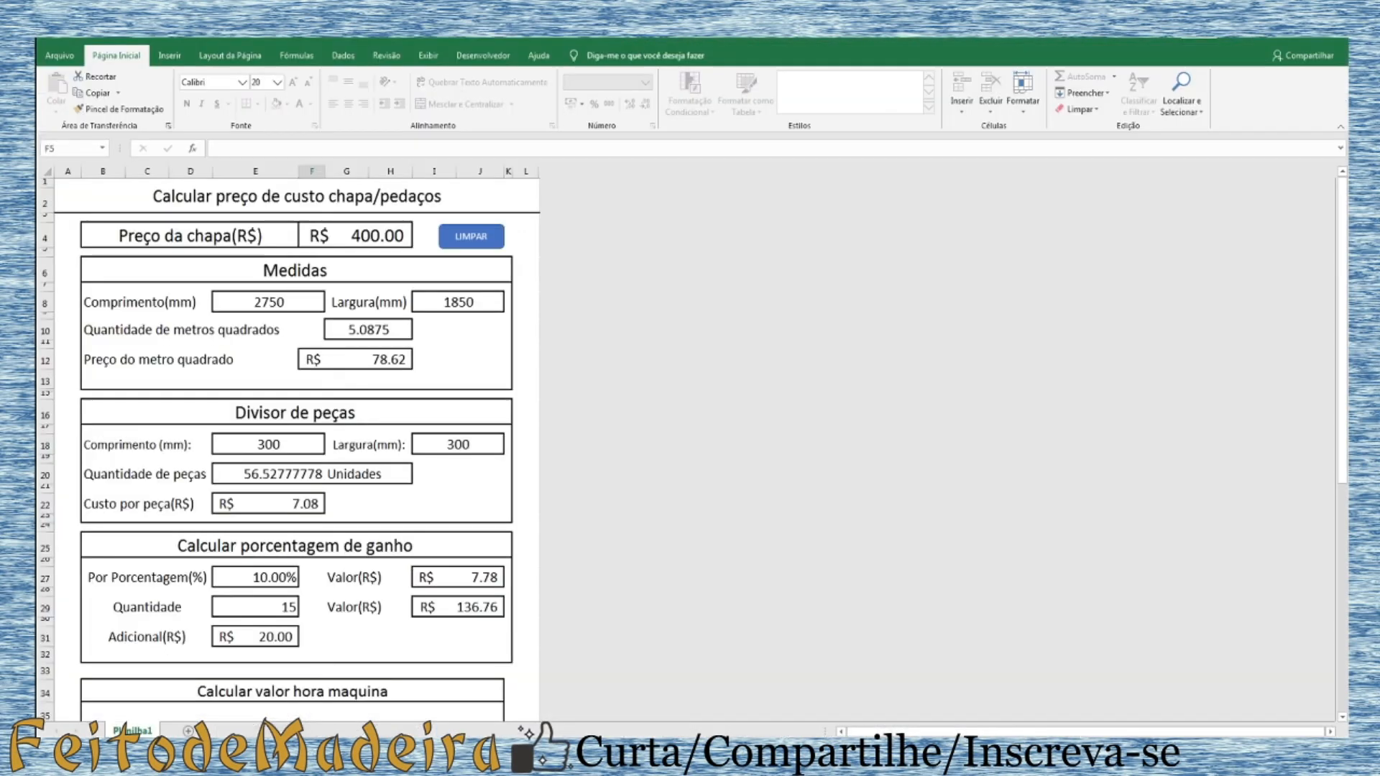
click(374, 240)
key(Delete)
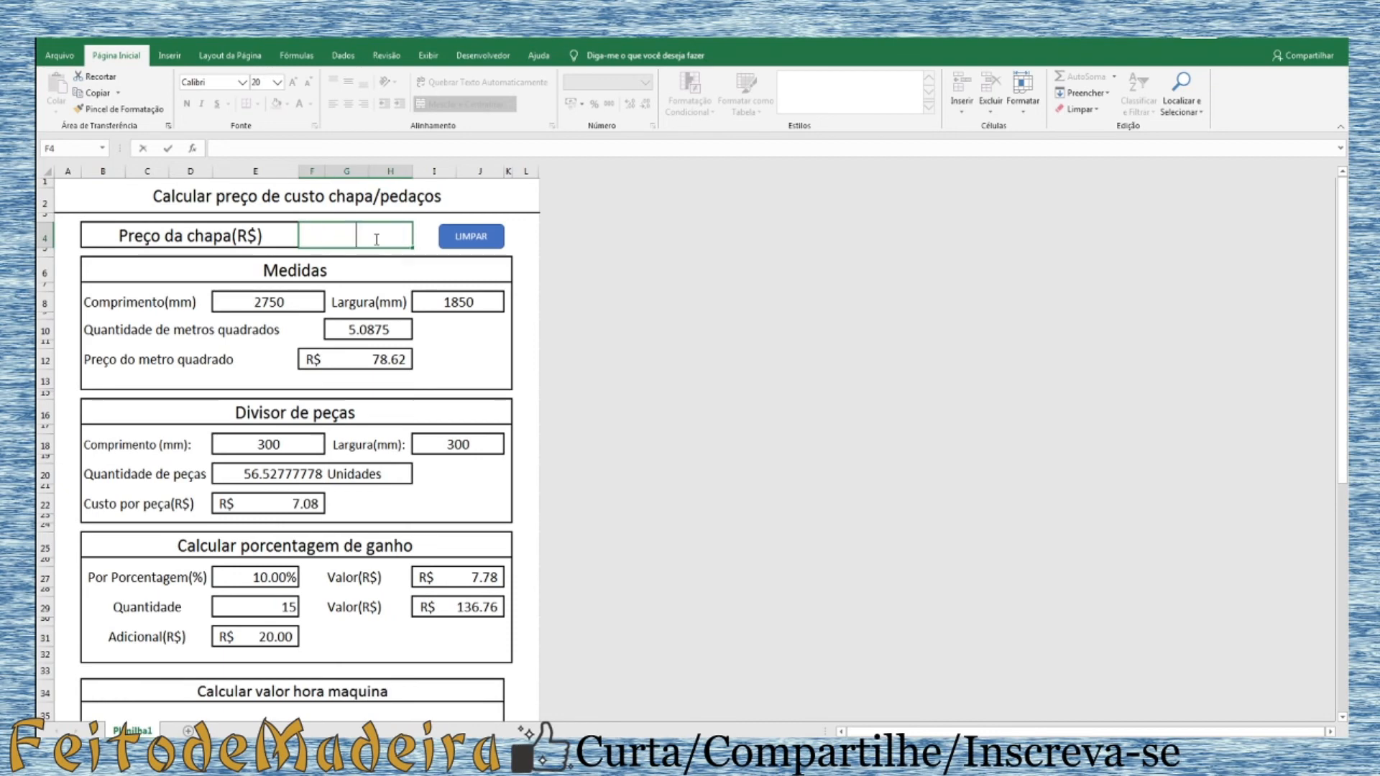
text(660)
key(Return)
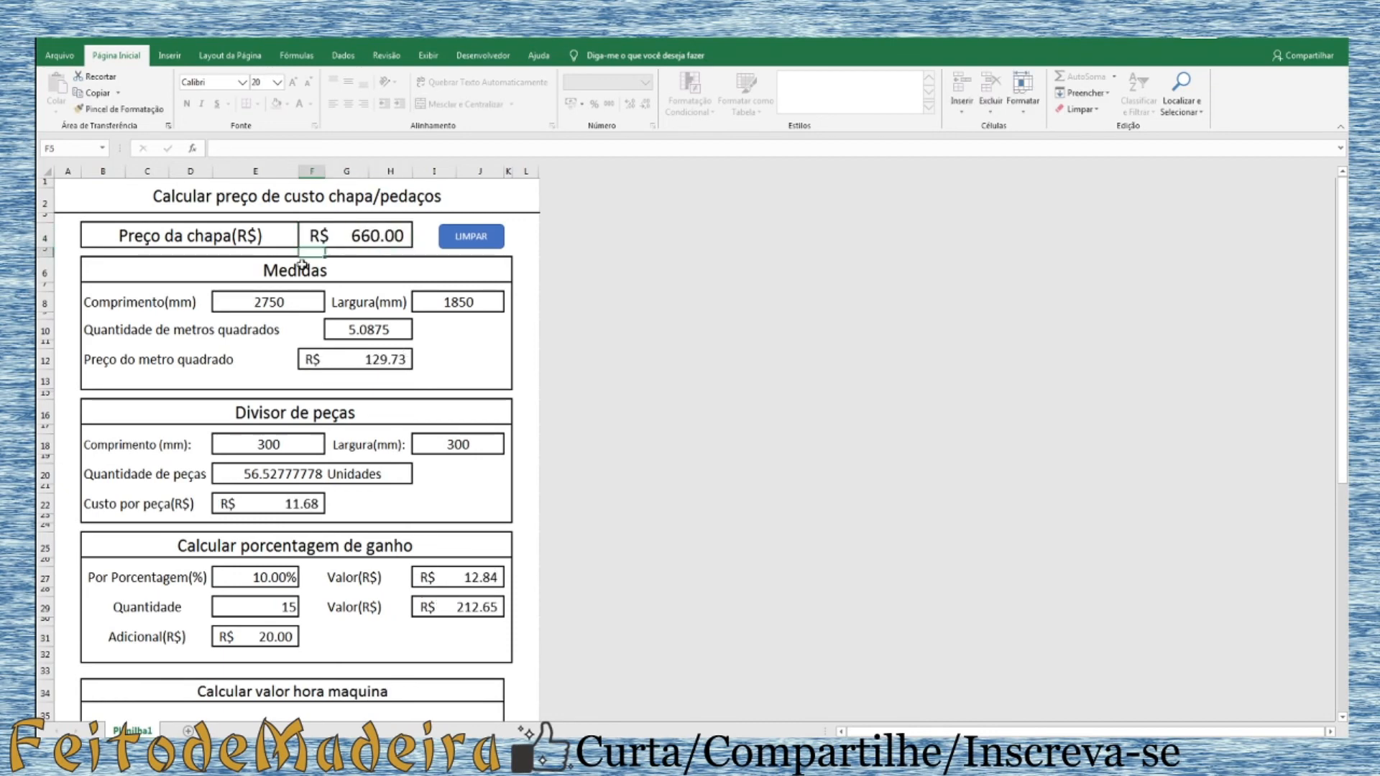
Set the sheet's length (Comprimento) to 2000 mm and width (Largura) to 1000 mm under Medidas, and check the recalculated costs
click(294, 301)
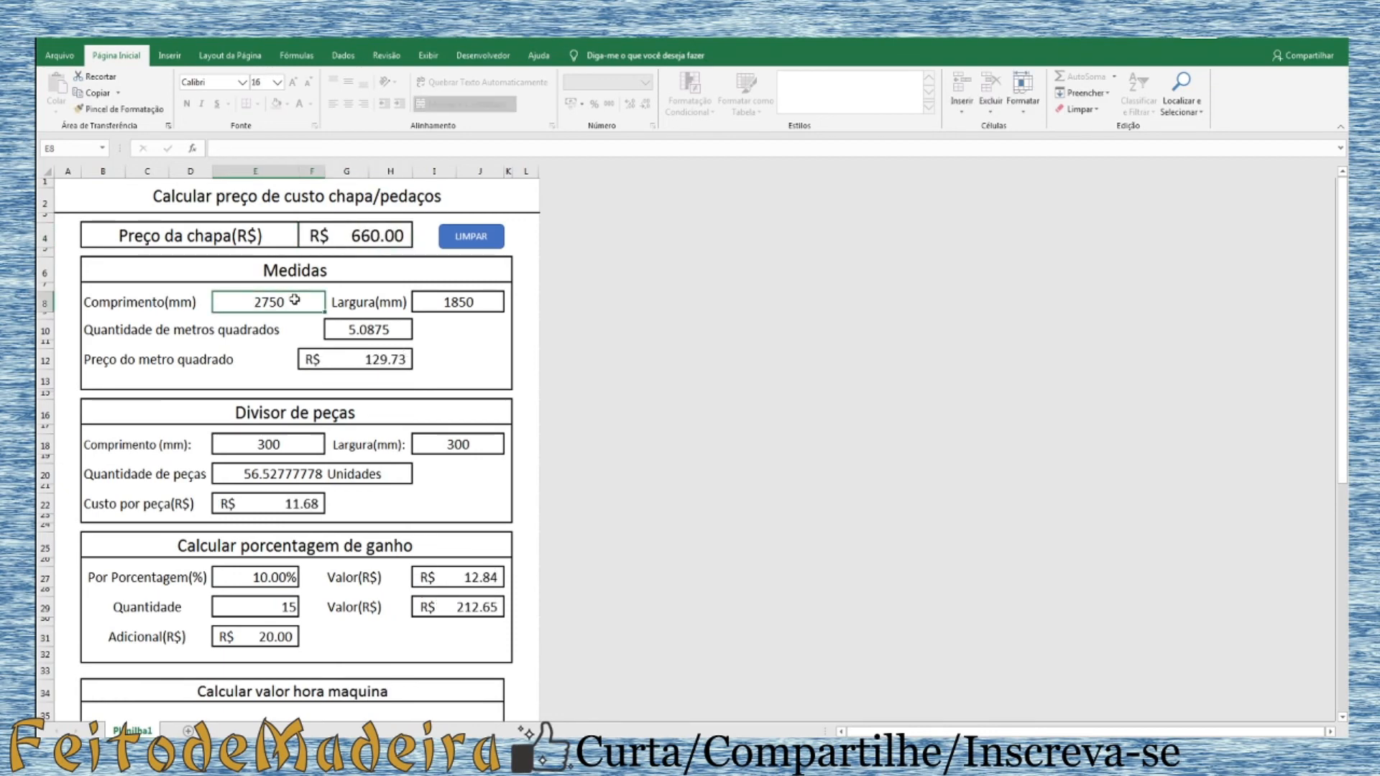
text(2000)
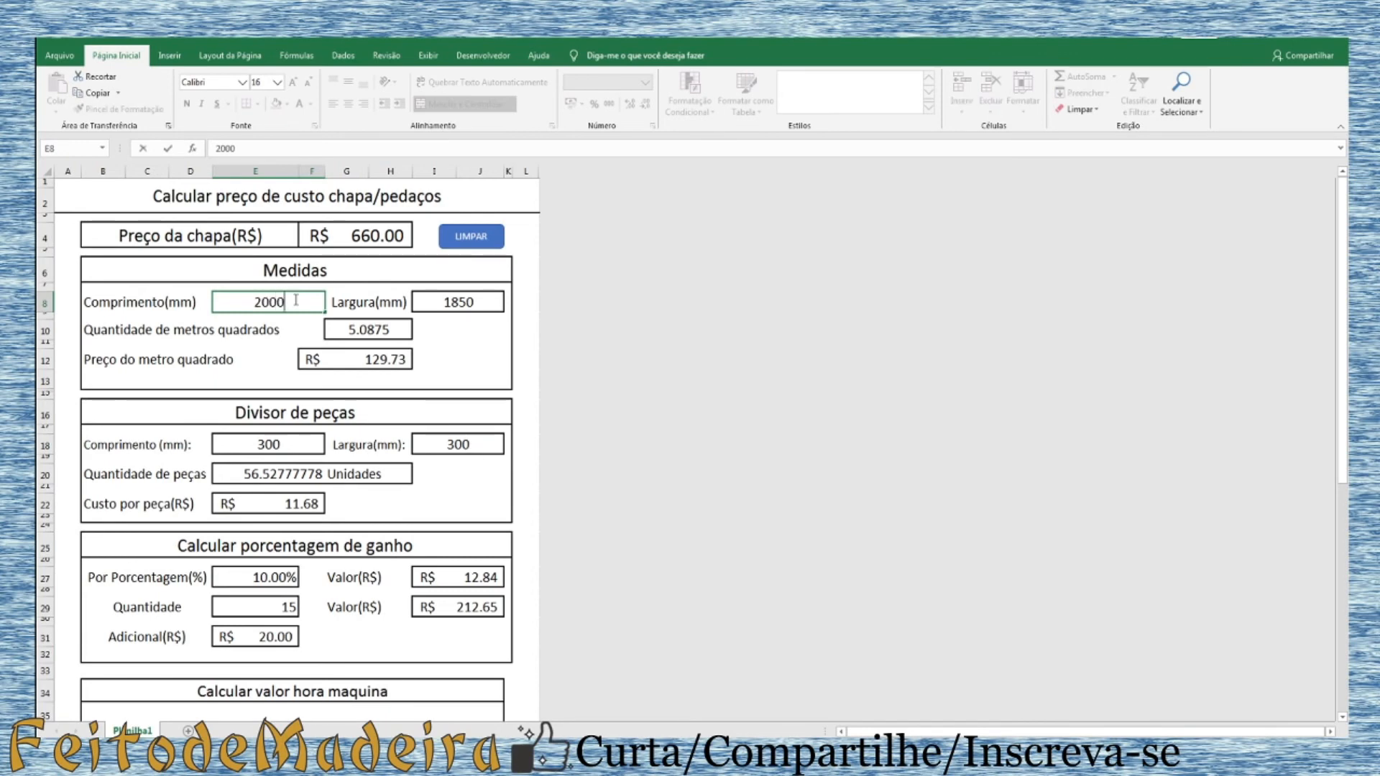
key(Tab)
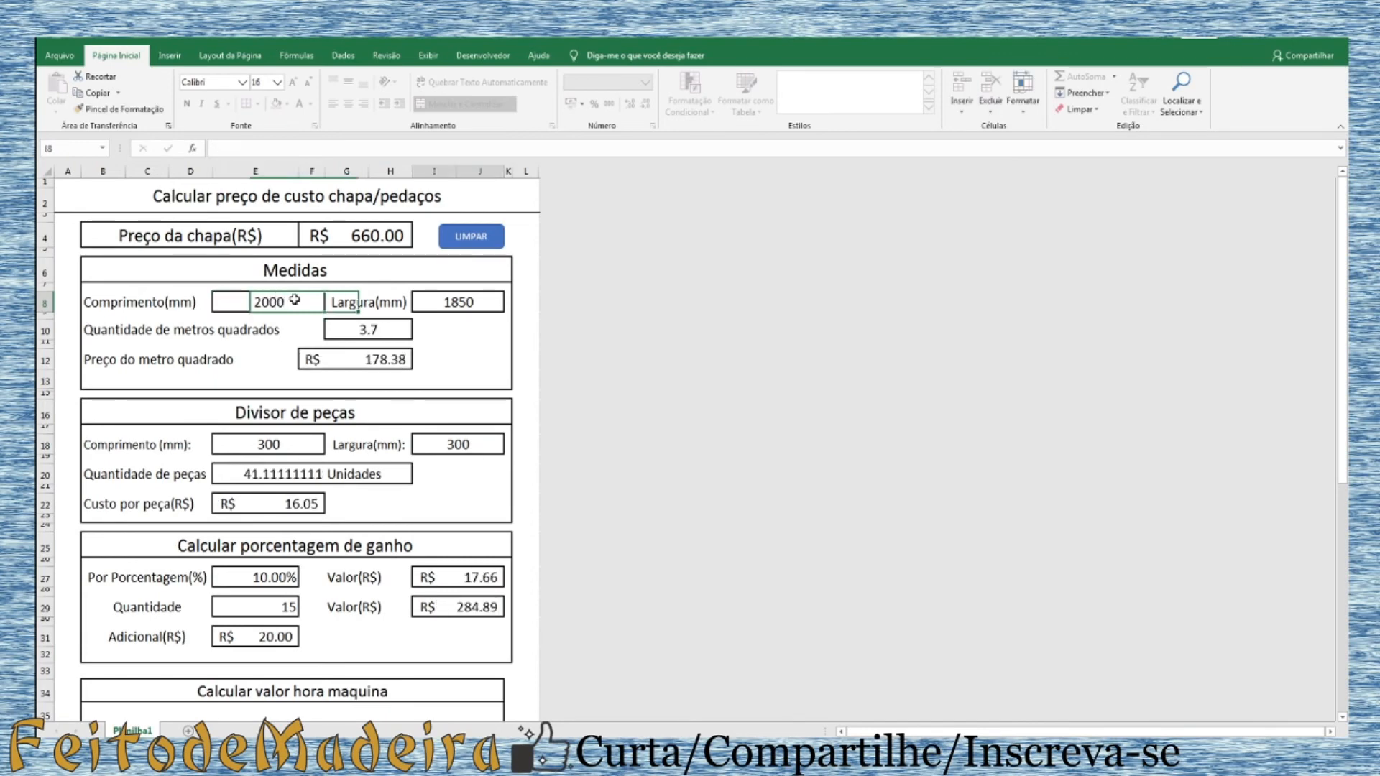
text(1000)
key(Return)
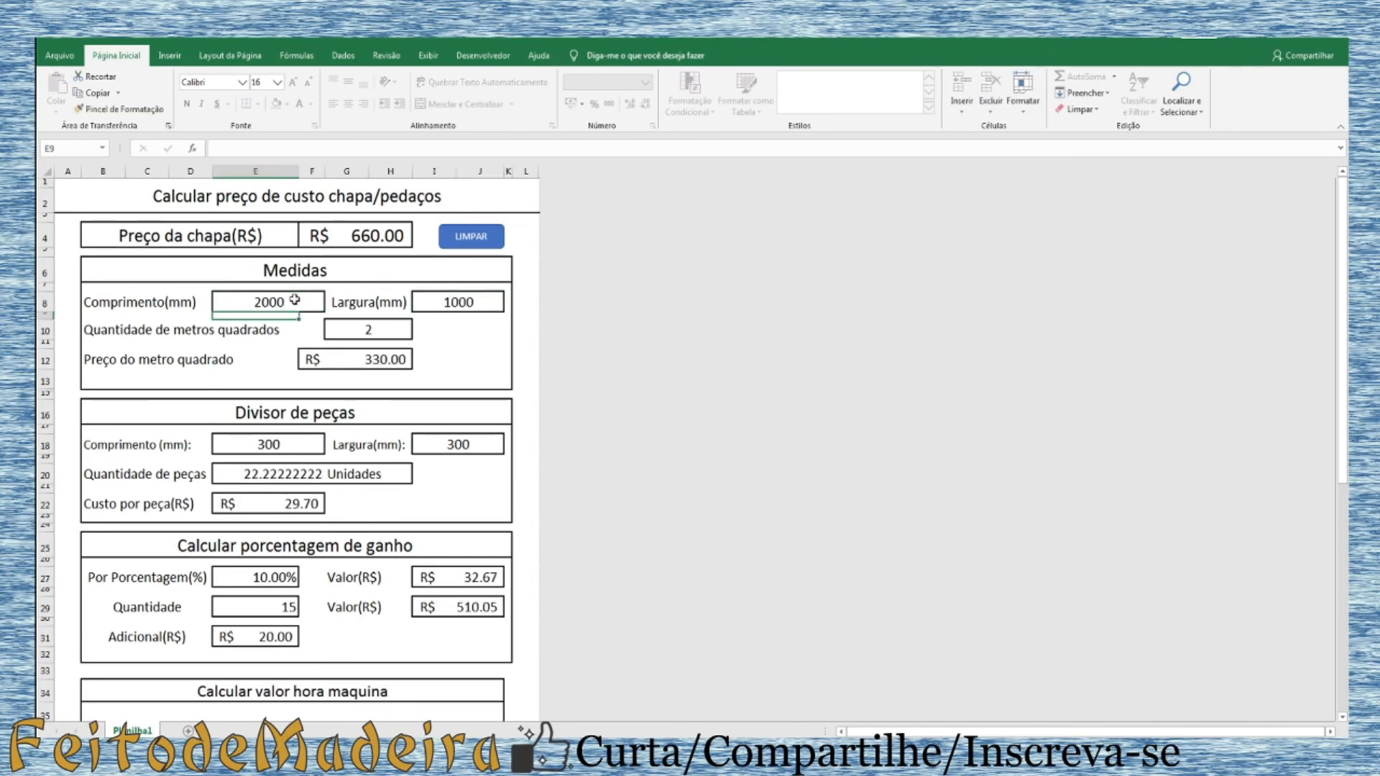
scroll(386, 380, down, 6)
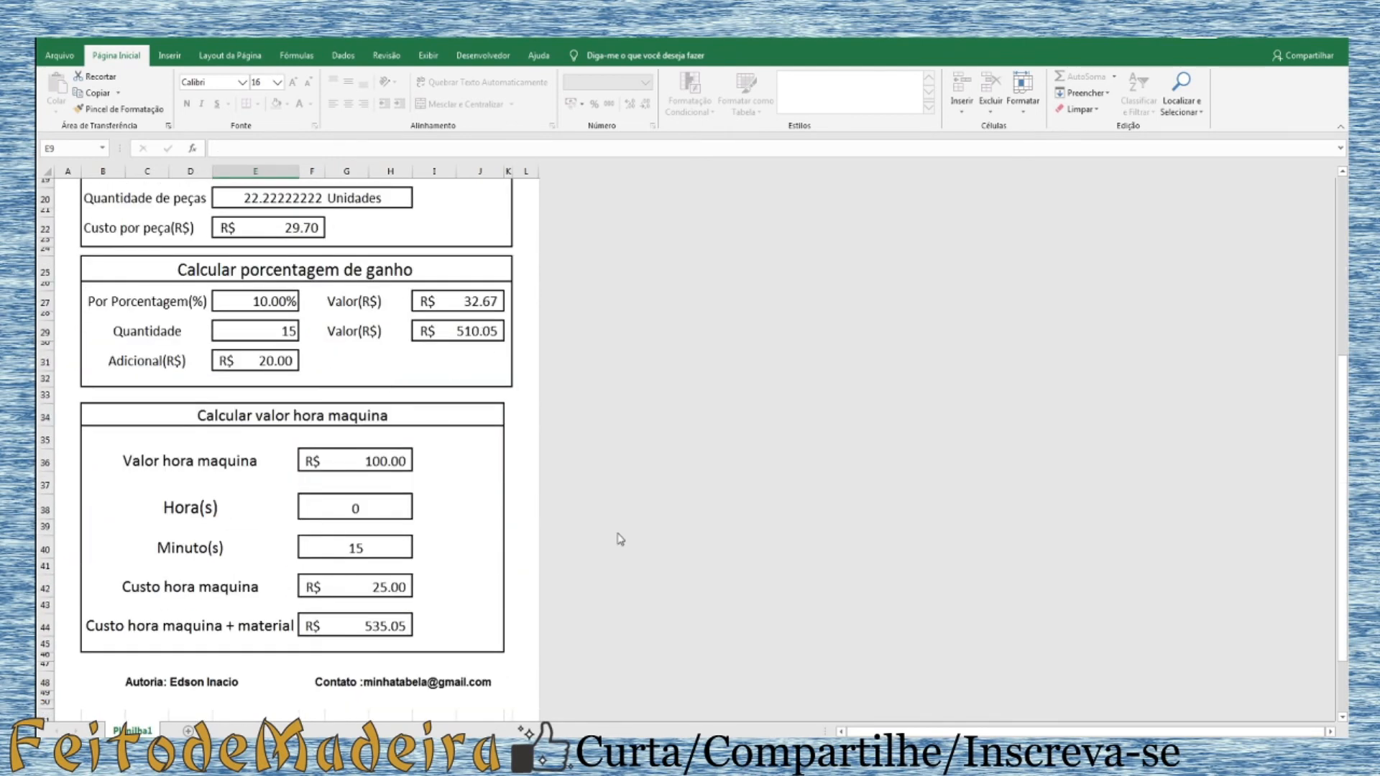
scroll(595, 487, up, 1)
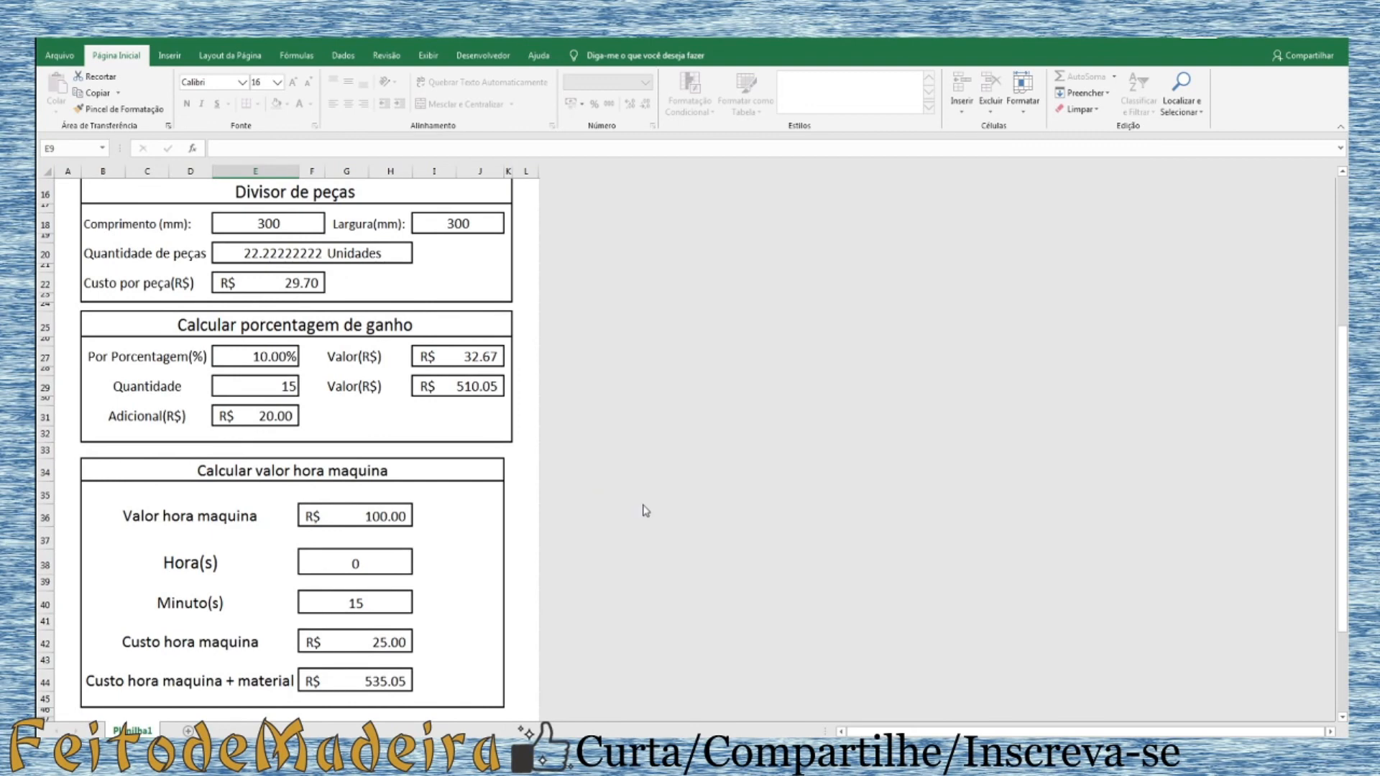
scroll(656, 503, up, 1)
scroll(614, 442, down, 3)
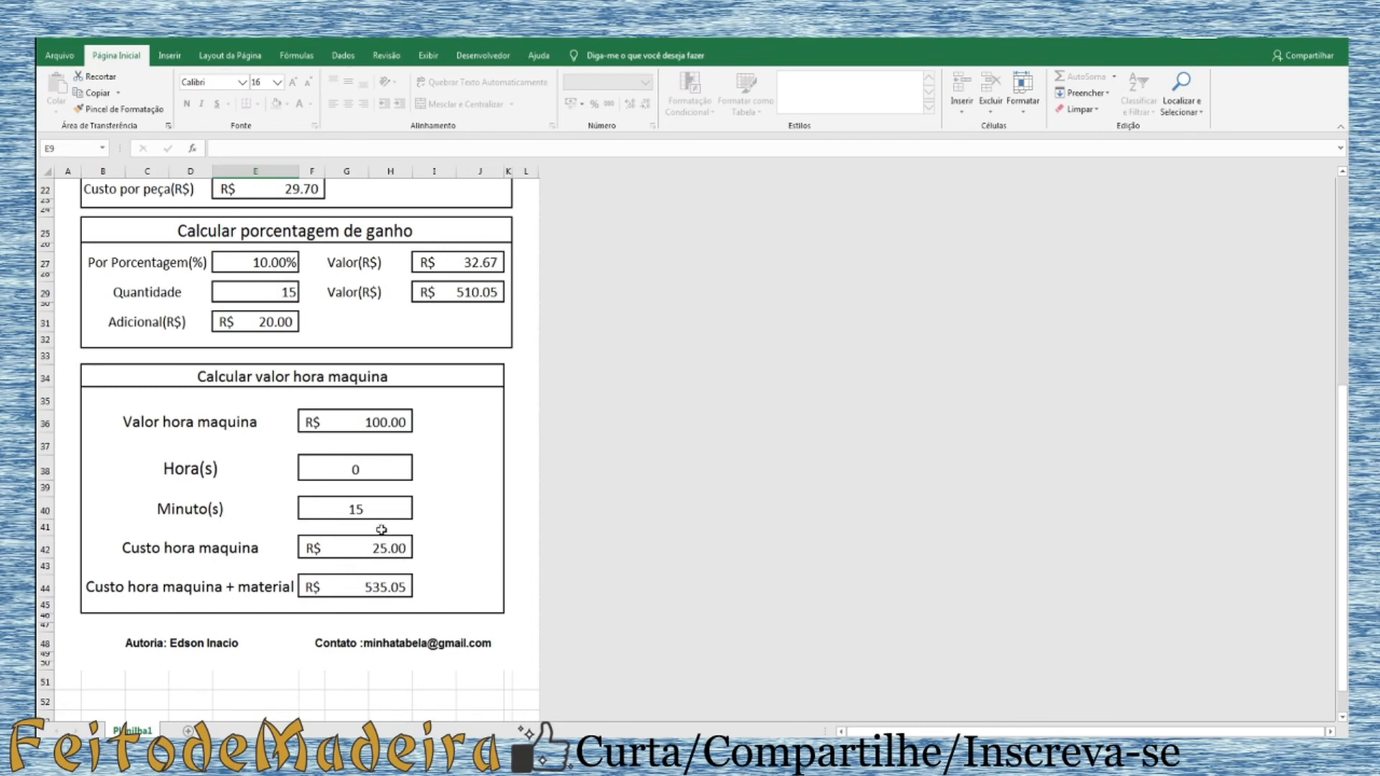
Clear all the entered values from the calculator with the LIMPAR function
scroll(549, 348, up, 5)
scroll(656, 451, up, 3)
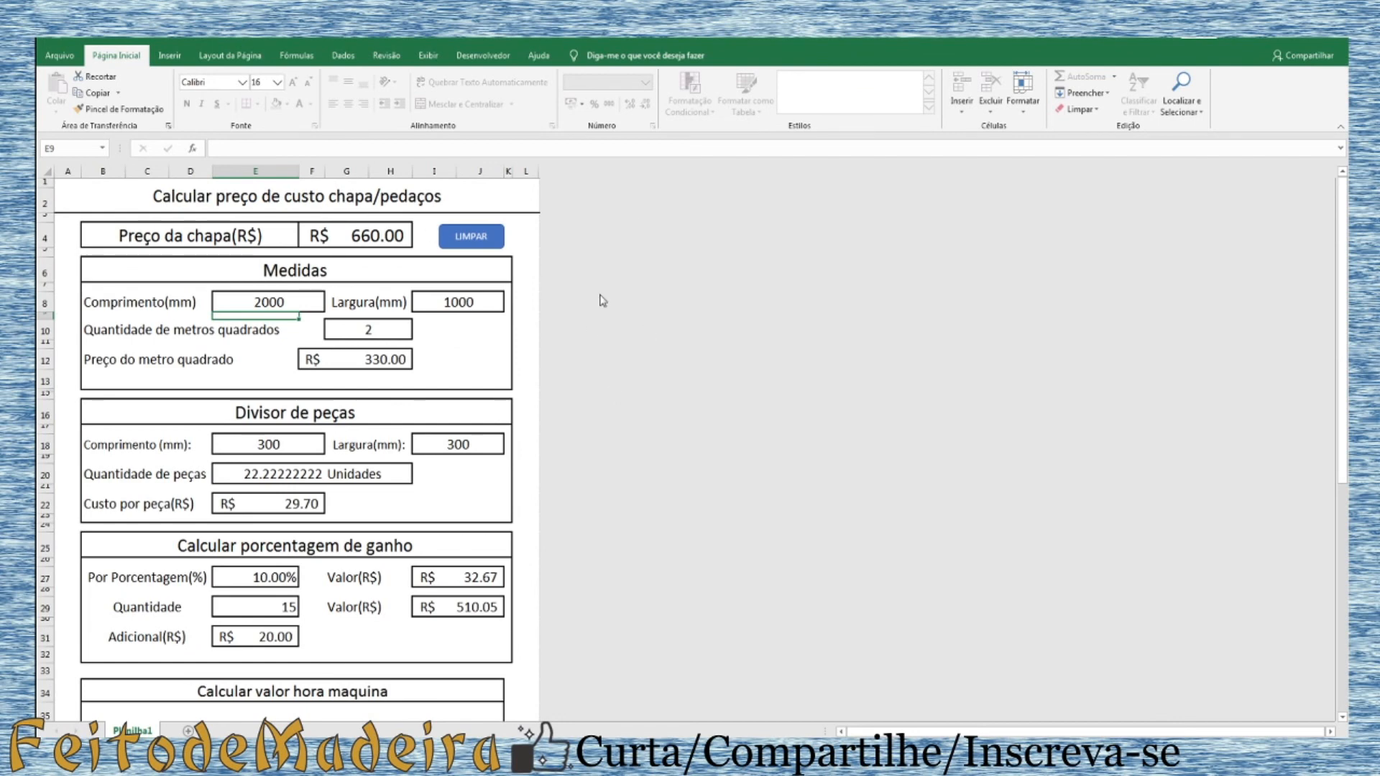
click(493, 243)
scroll(511, 468, up, 6)
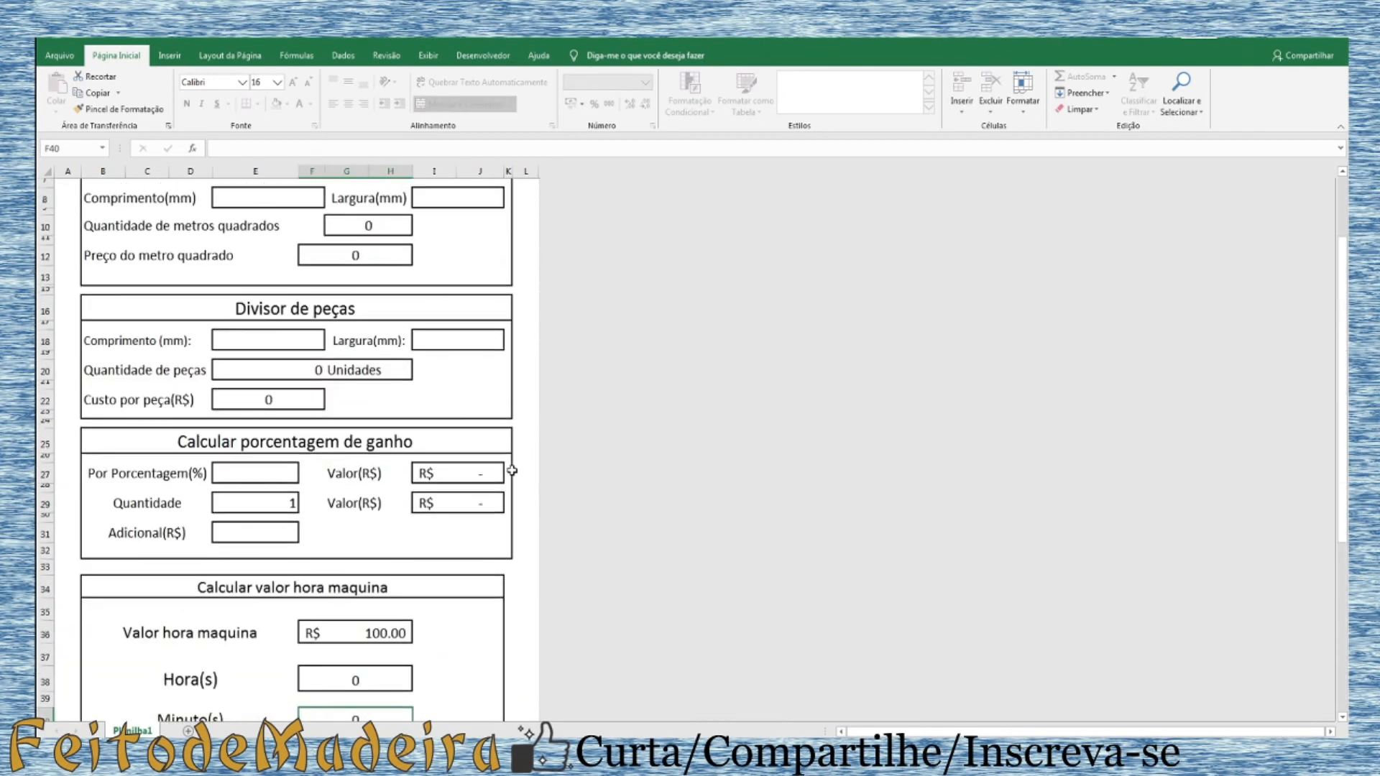
scroll(512, 474, up, 2)
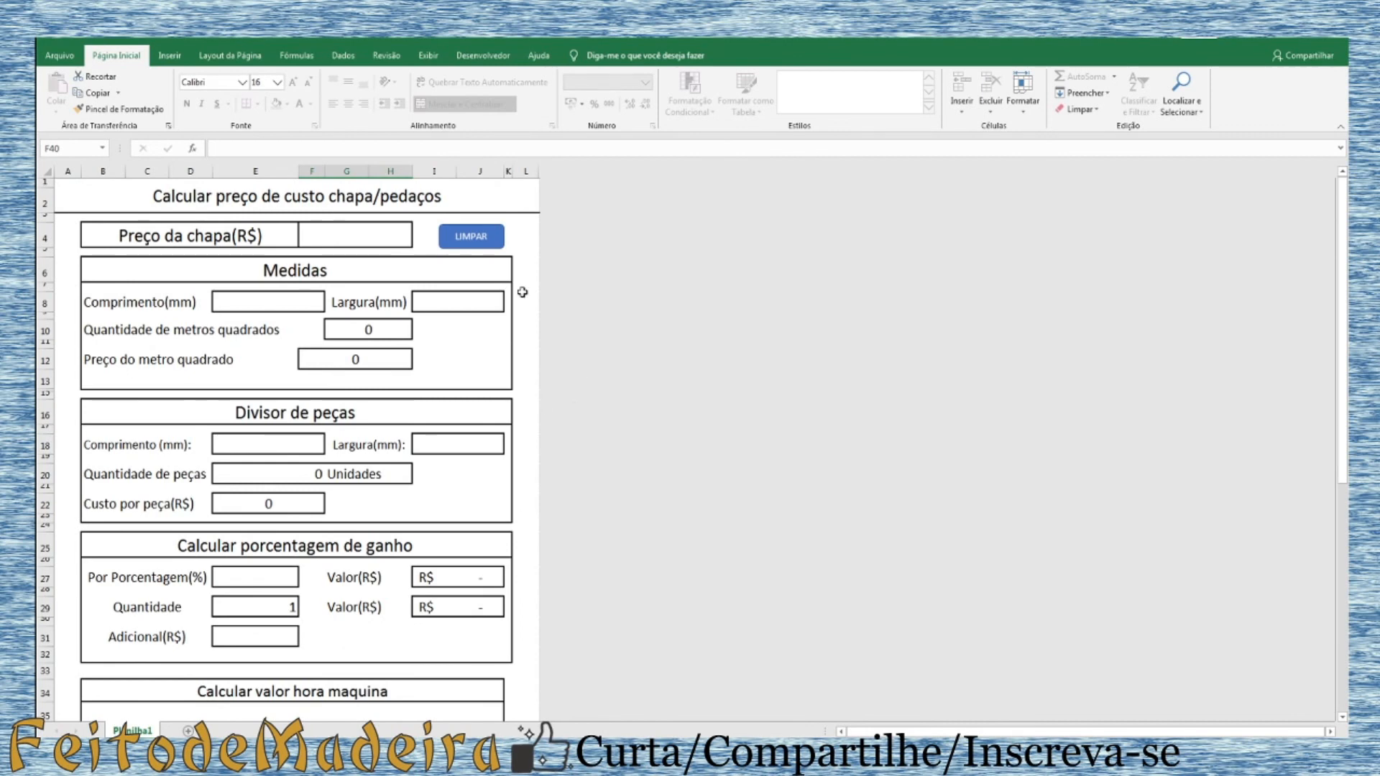
Try to edit the empty cell J10 and the title cell, and select the sheet length (Comprimento) cell under Medidas
click(468, 342)
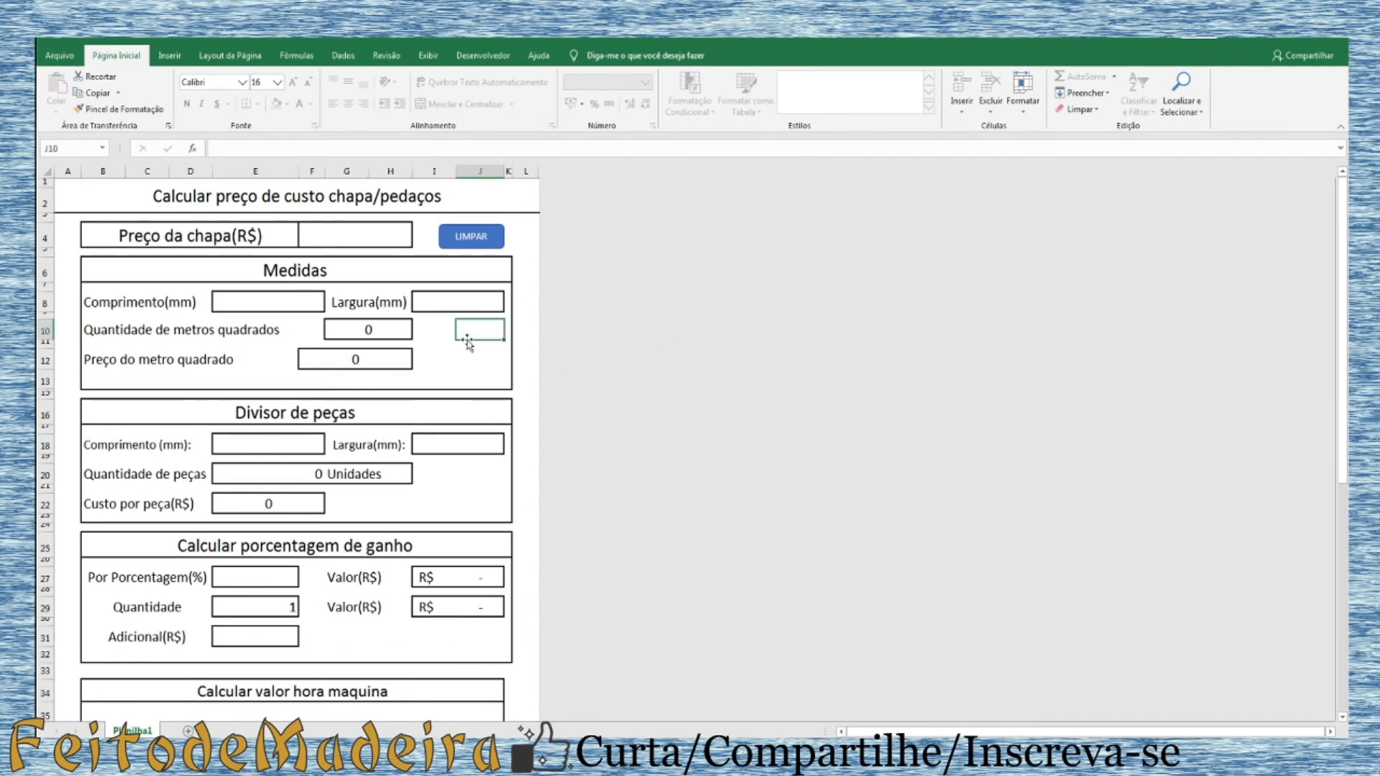
double_click(497, 337)
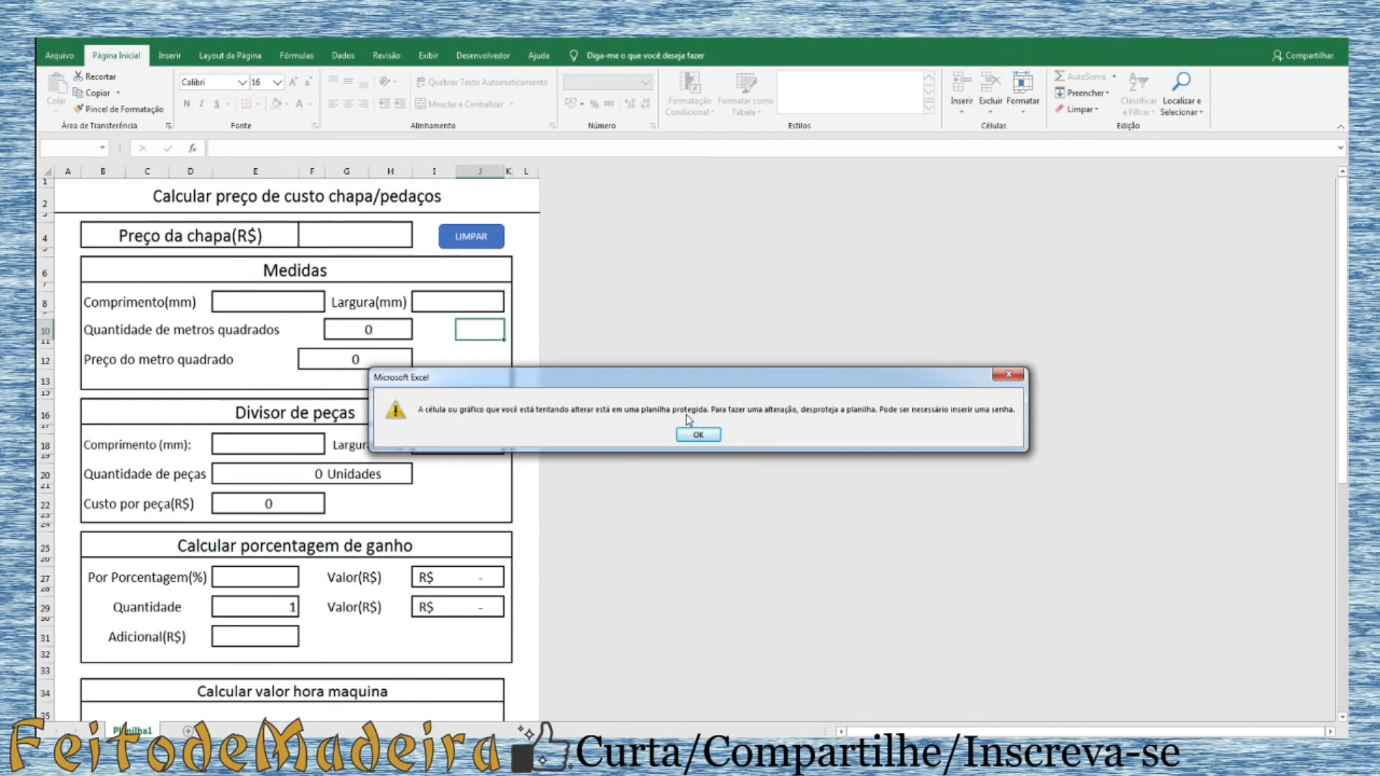
click(696, 435)
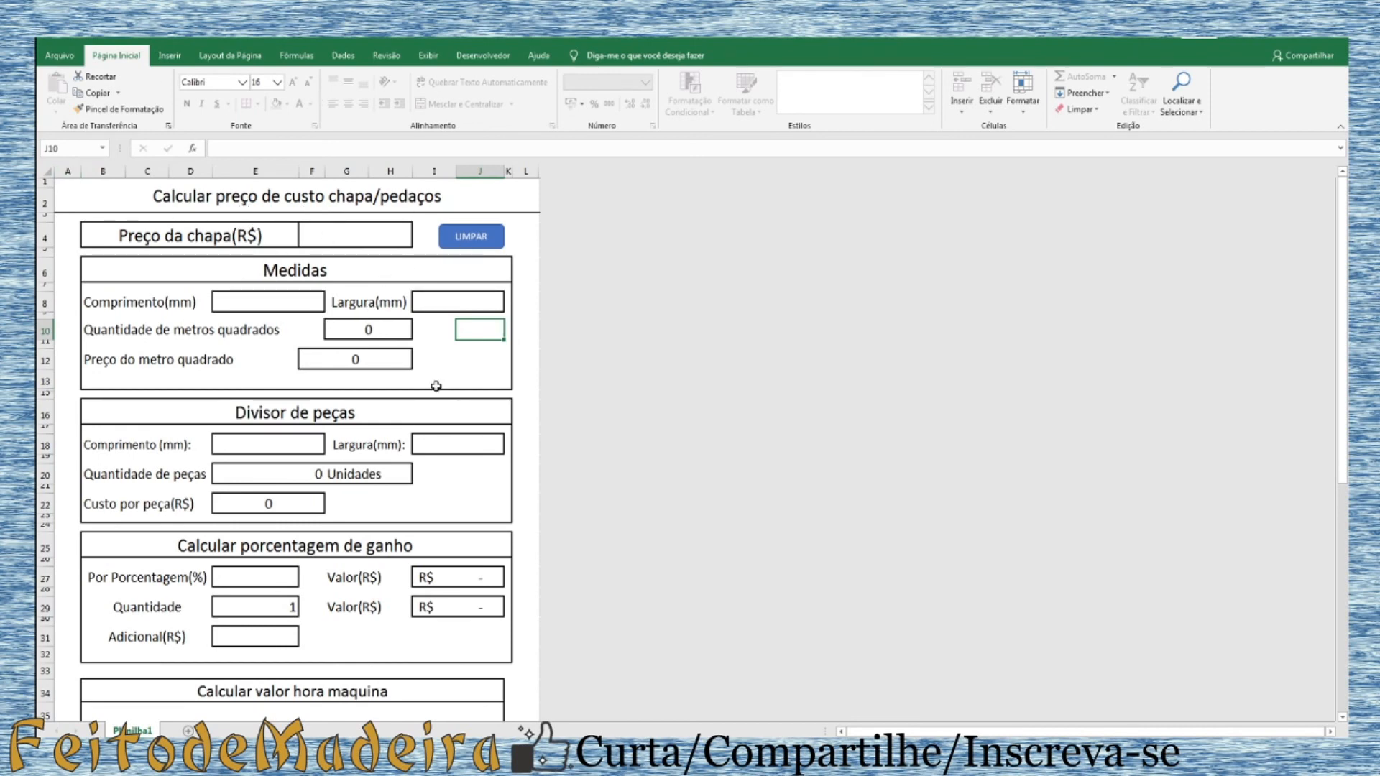
double_click(325, 212)
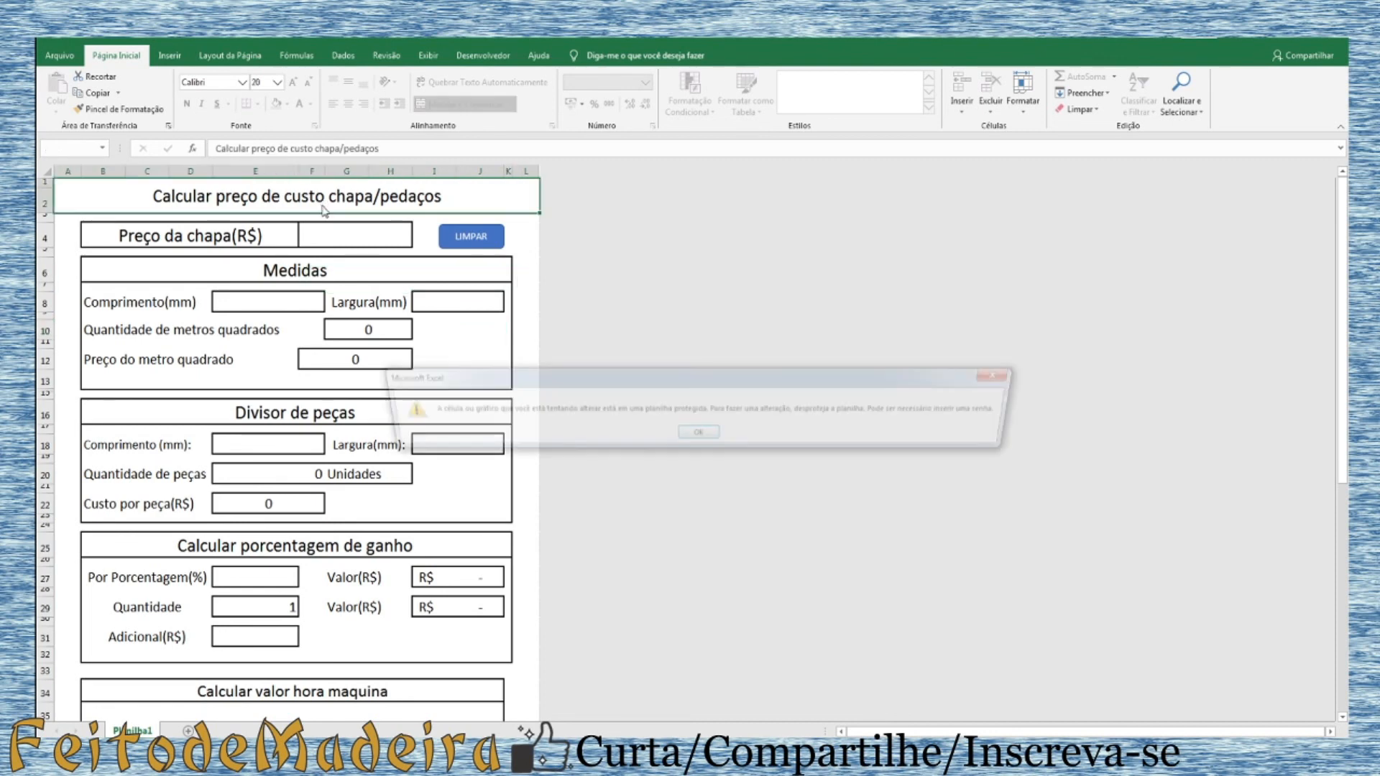
click(698, 434)
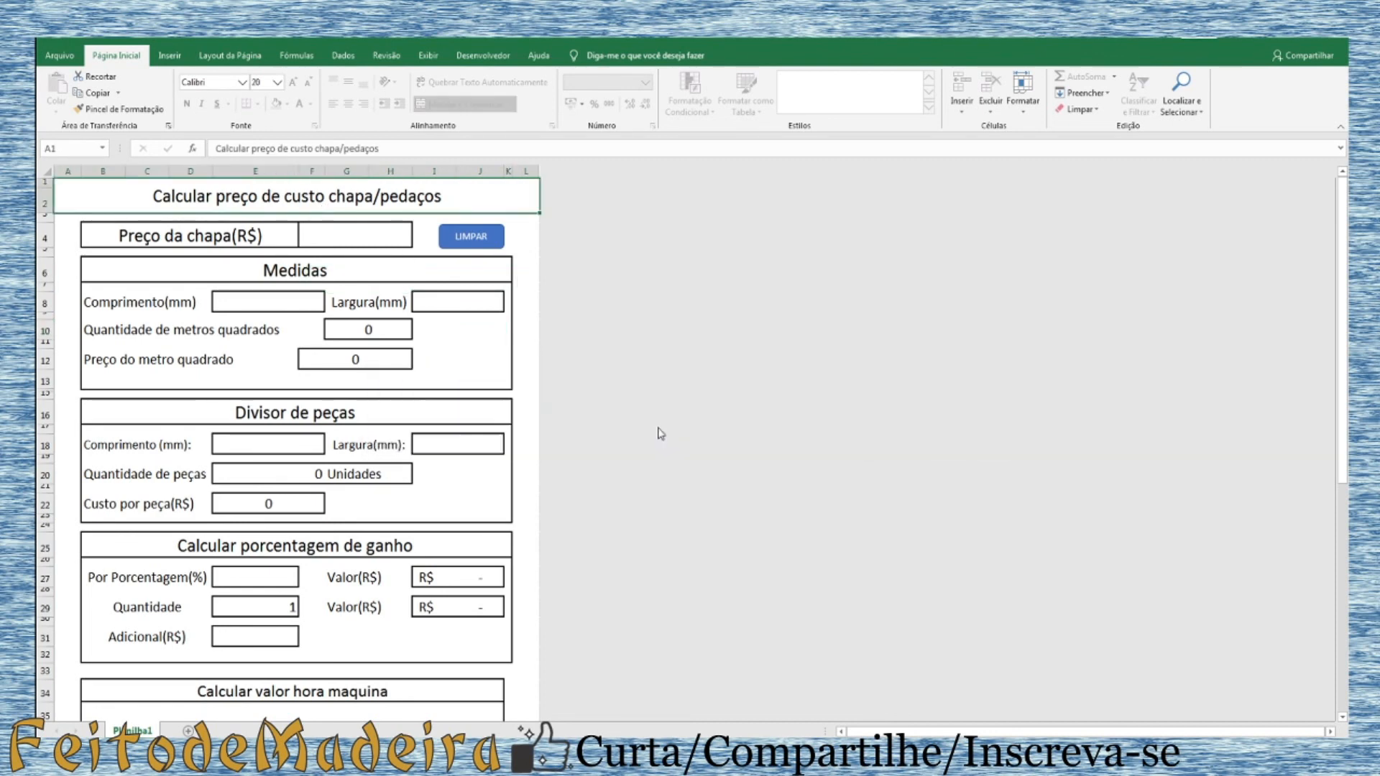
click(321, 306)
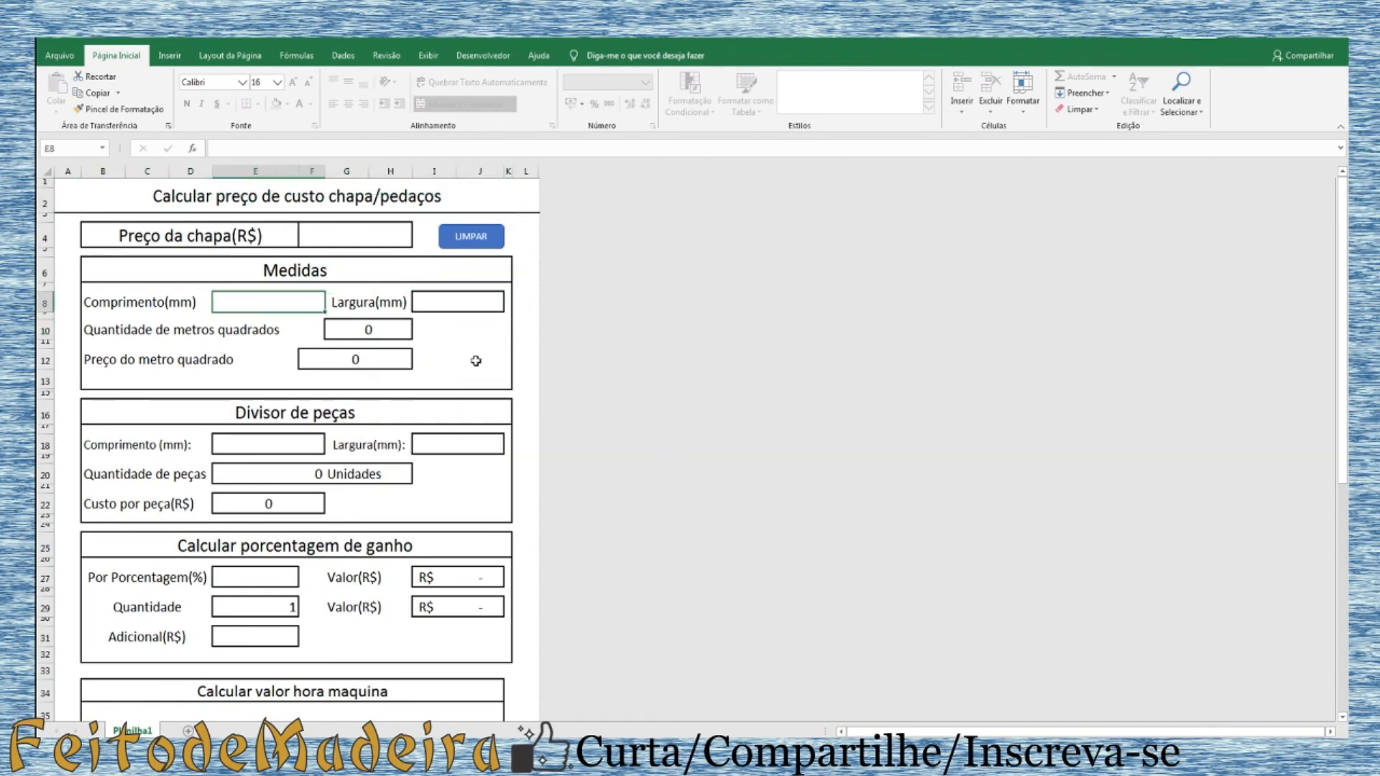
Review the cleared form from the sheet measurements to the machine-time section, including the machine hourly rate cell (Valor hora maquina)
scroll(428, 488, down, 5)
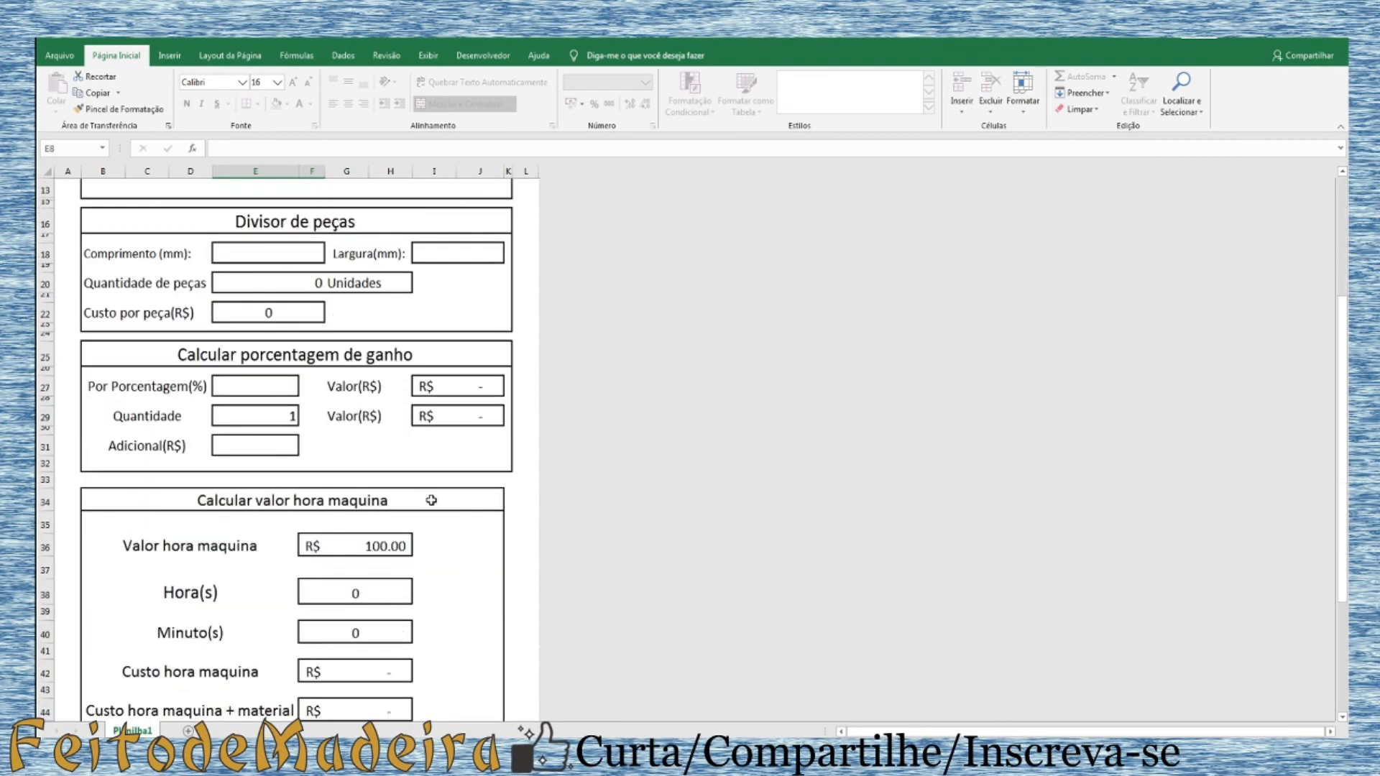
scroll(429, 521, down, 3)
scroll(460, 586, up, 5)
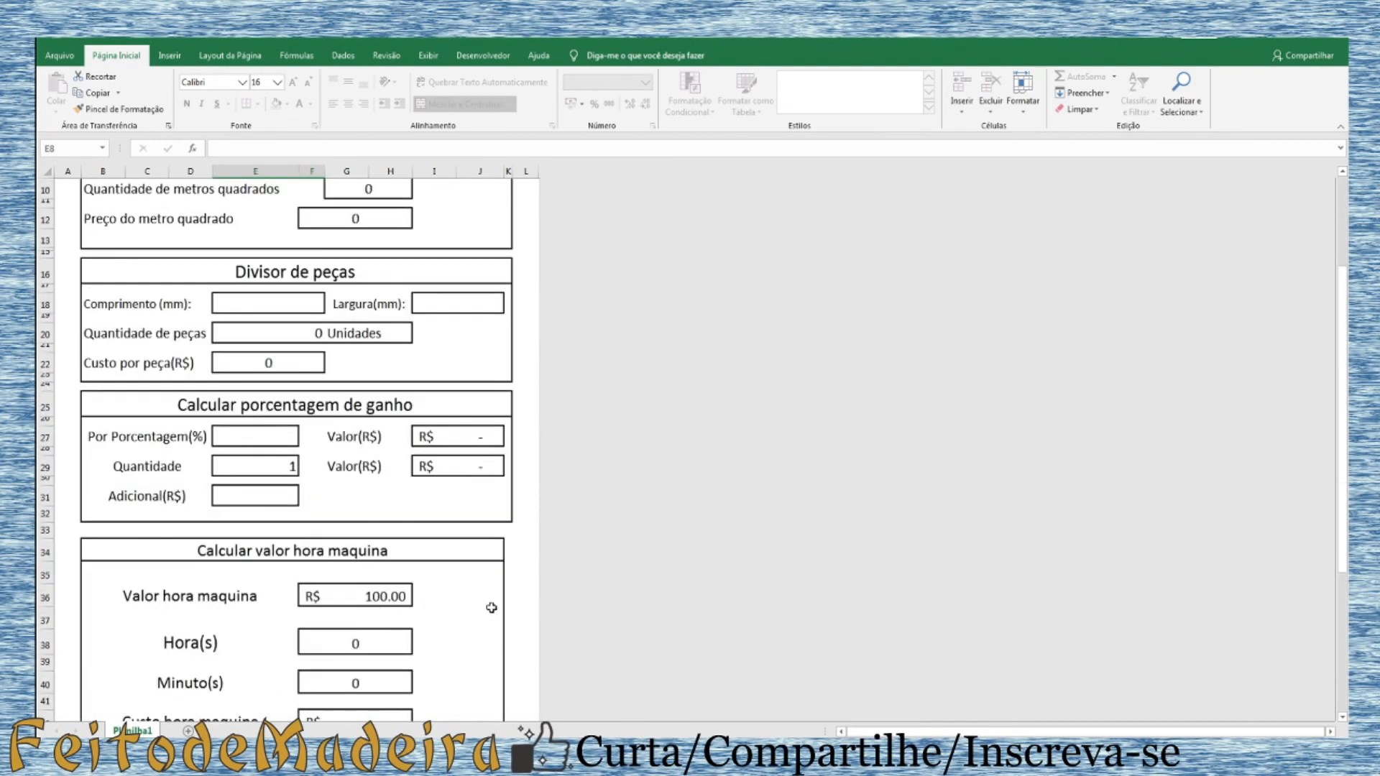
scroll(493, 606, up, 3)
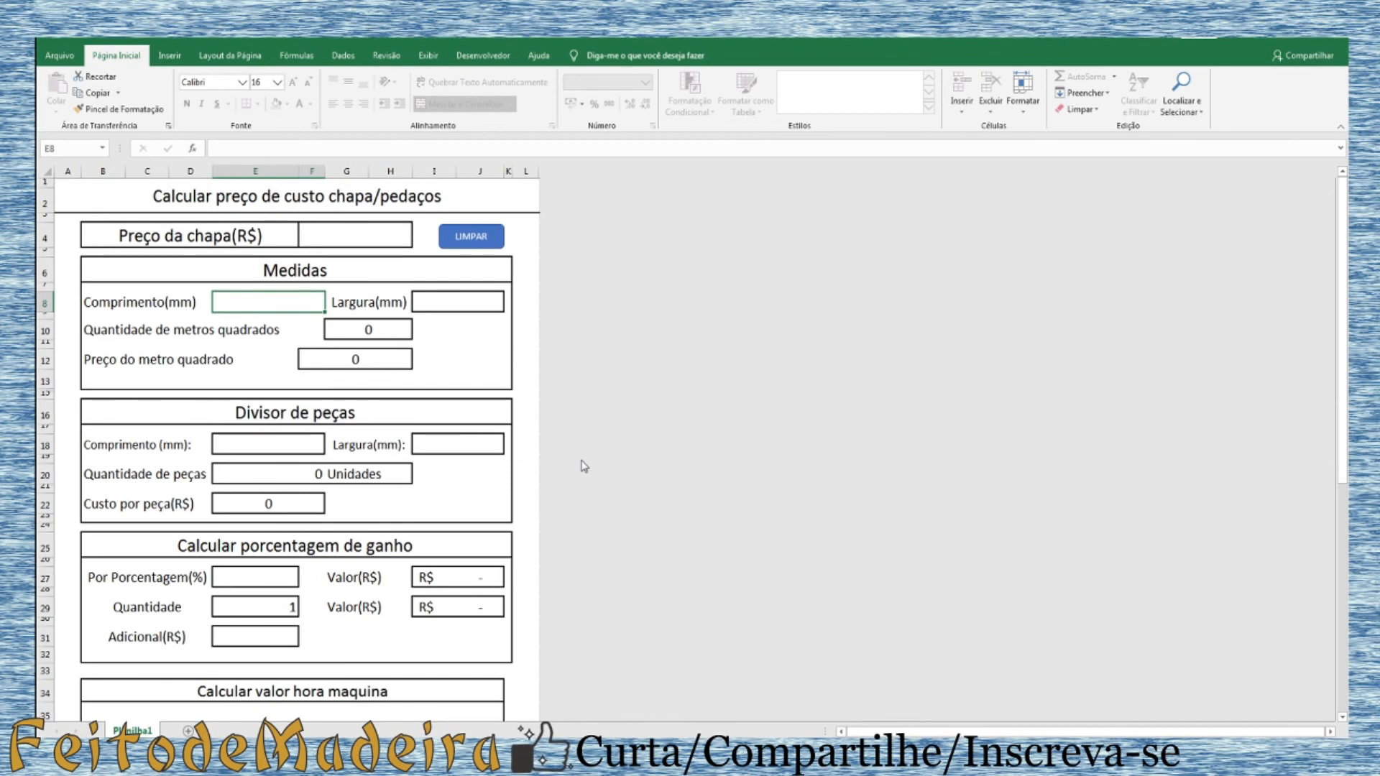
scroll(568, 454, down, 5)
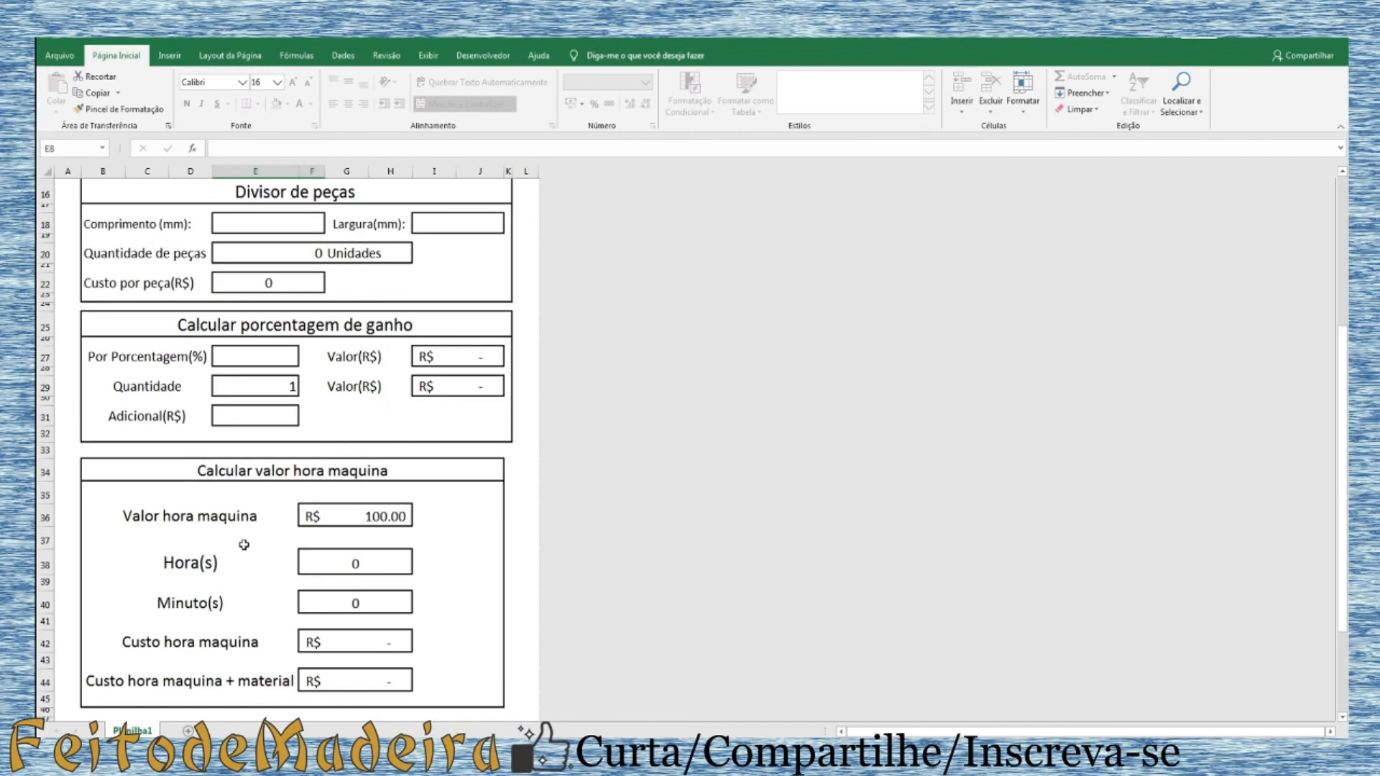
scroll(462, 548, down, 2)
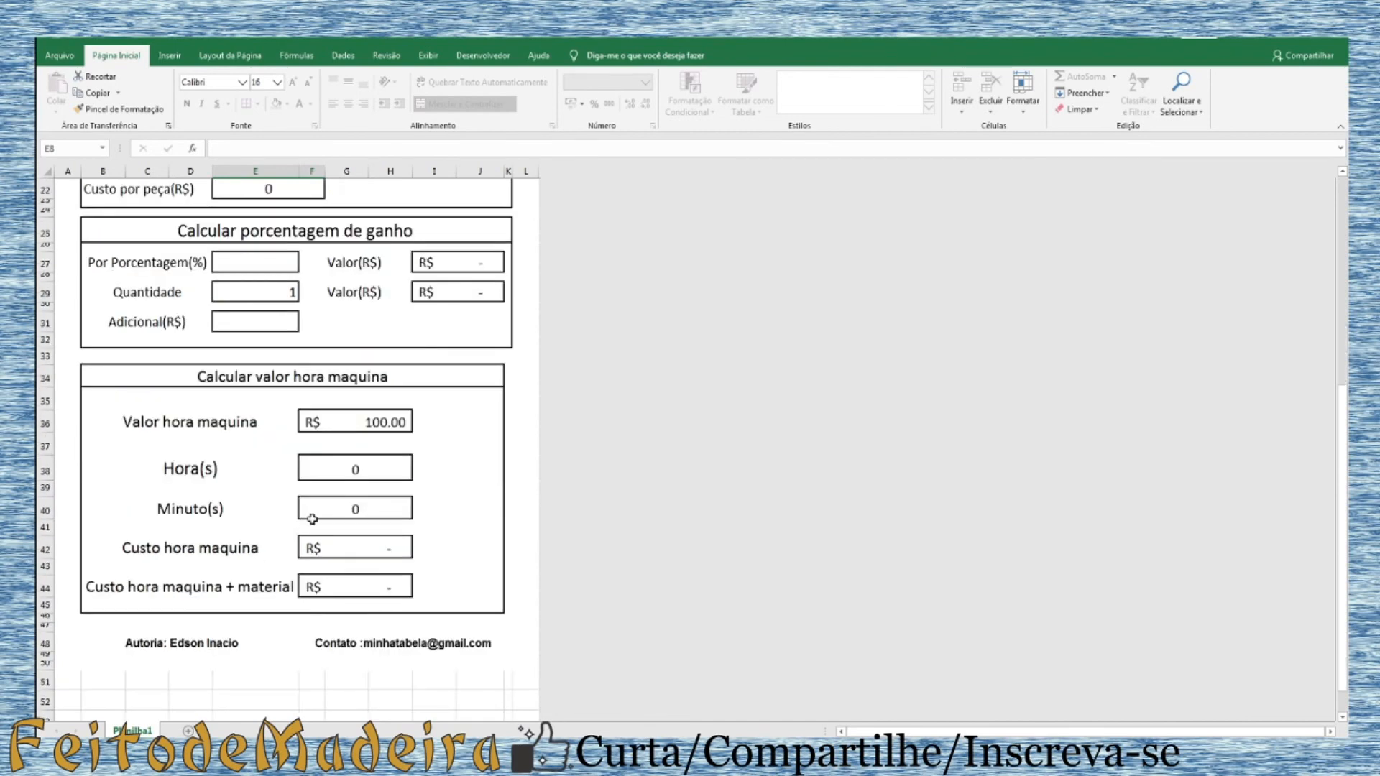
click(379, 426)
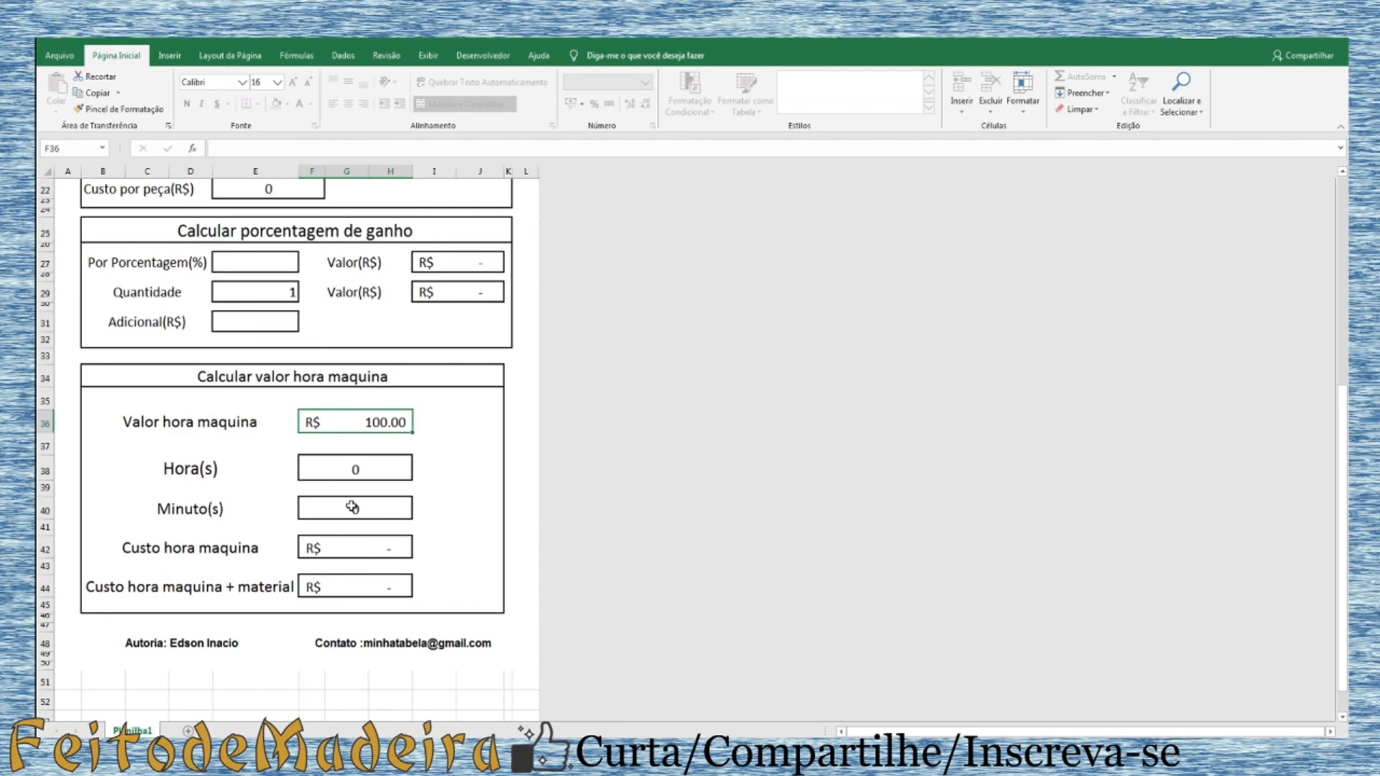
scroll(663, 503, up, 7)
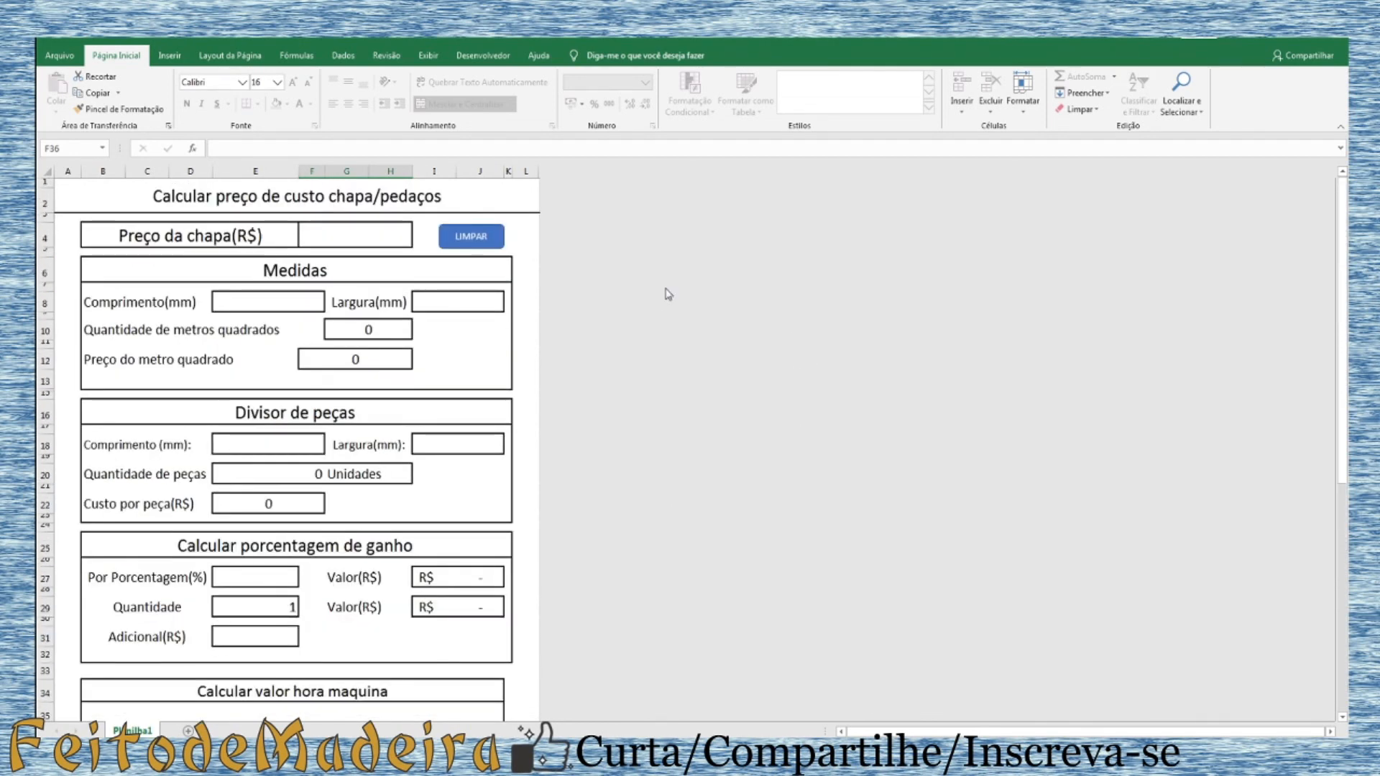